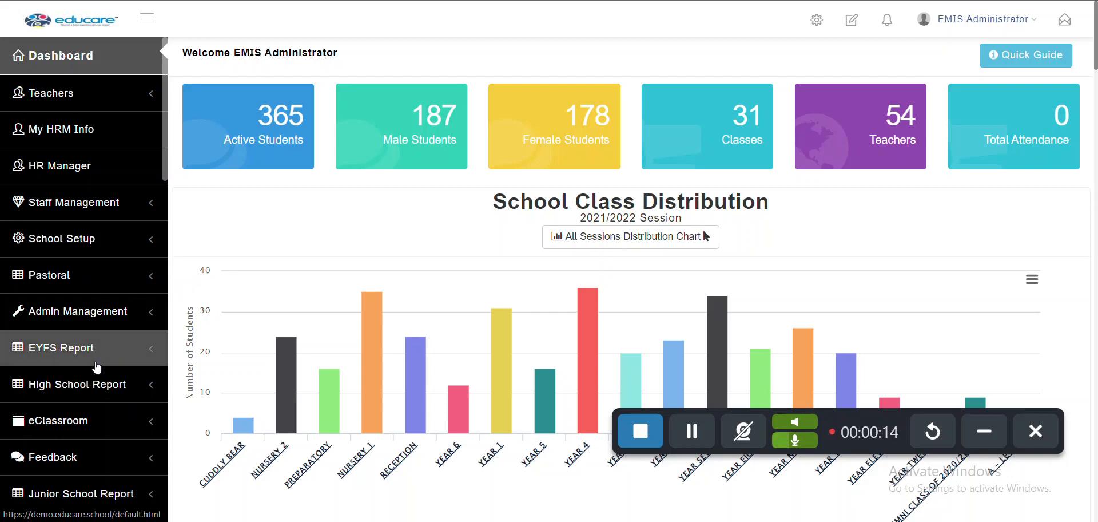
# Open the year group management page under Classes/YearGroups.
pyautogui.scroll(-5, 96, 366)
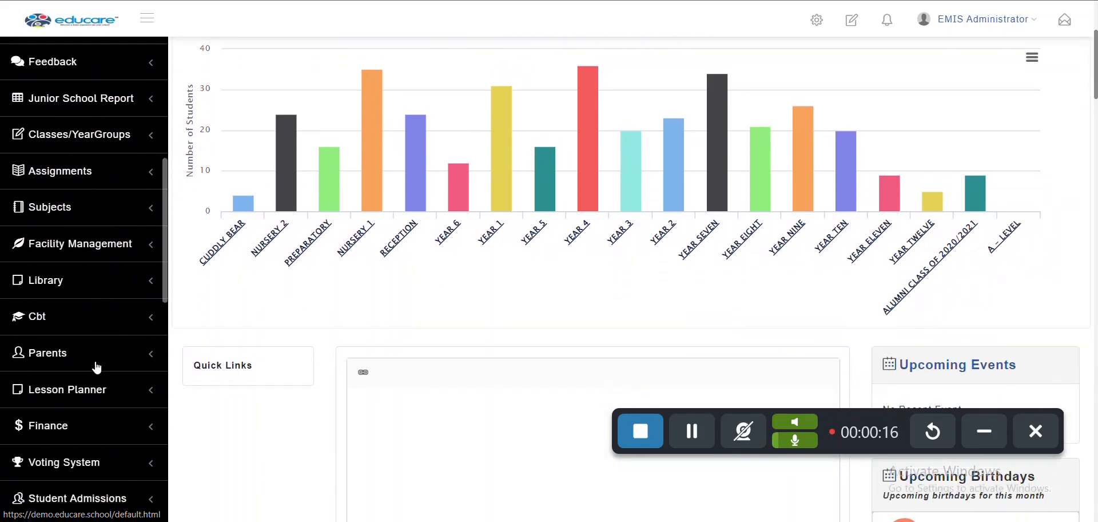
pyautogui.scroll(-3, 97, 367)
pyautogui.scroll(4, 96, 367)
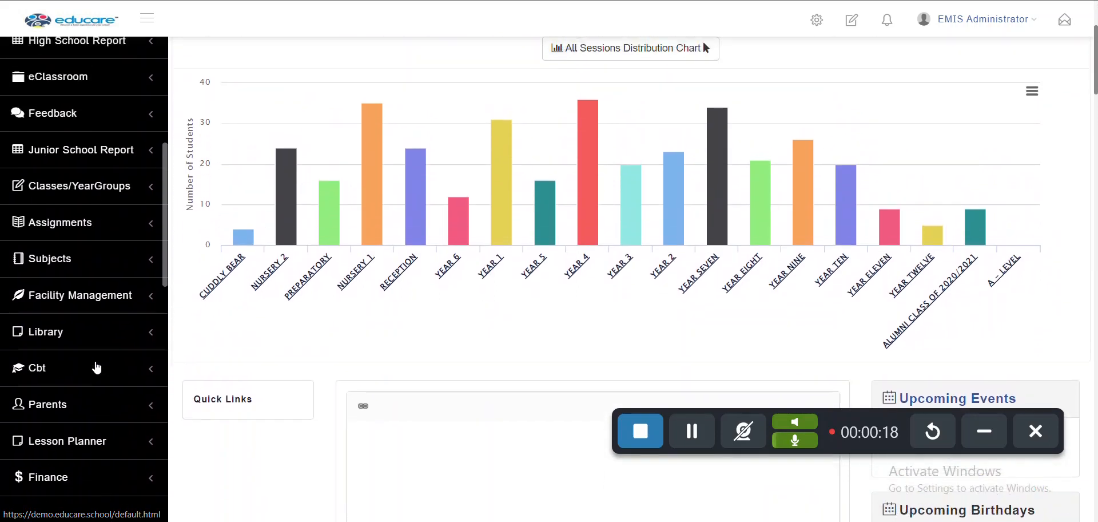
pyautogui.click(104, 195)
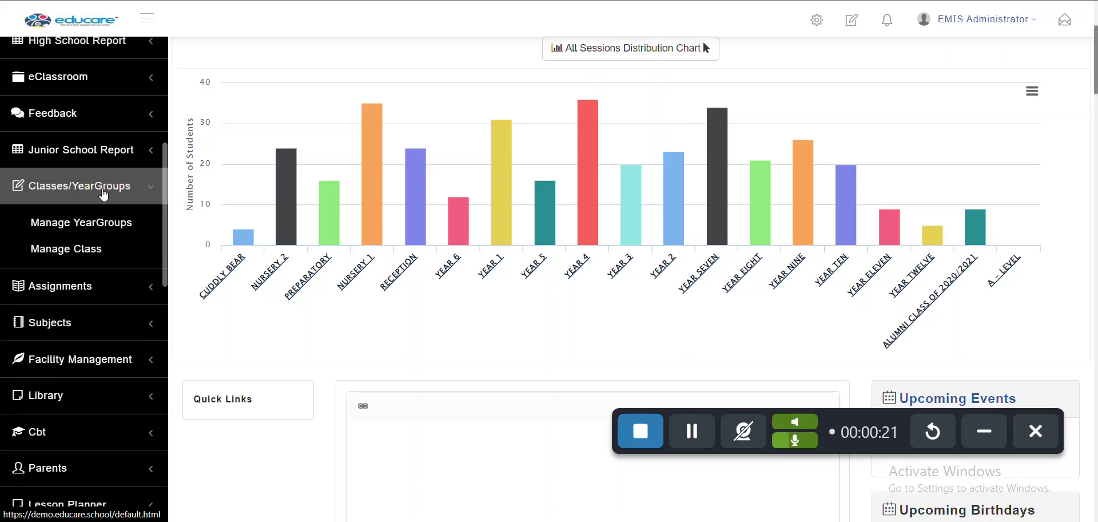
pyautogui.click(80, 232)
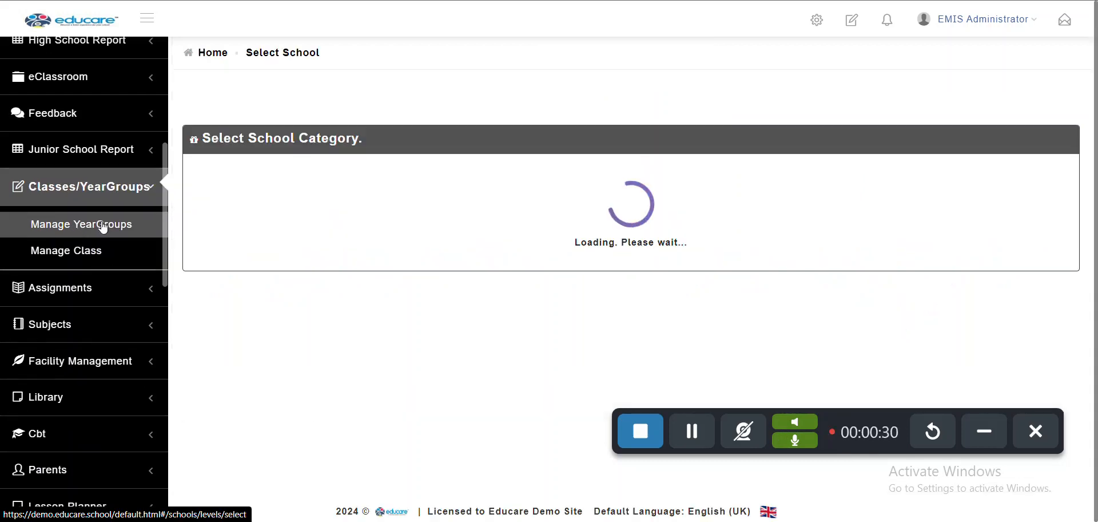
# Select Educare Junior School as the school and review its existing year groups.
pyautogui.click(500, 196)
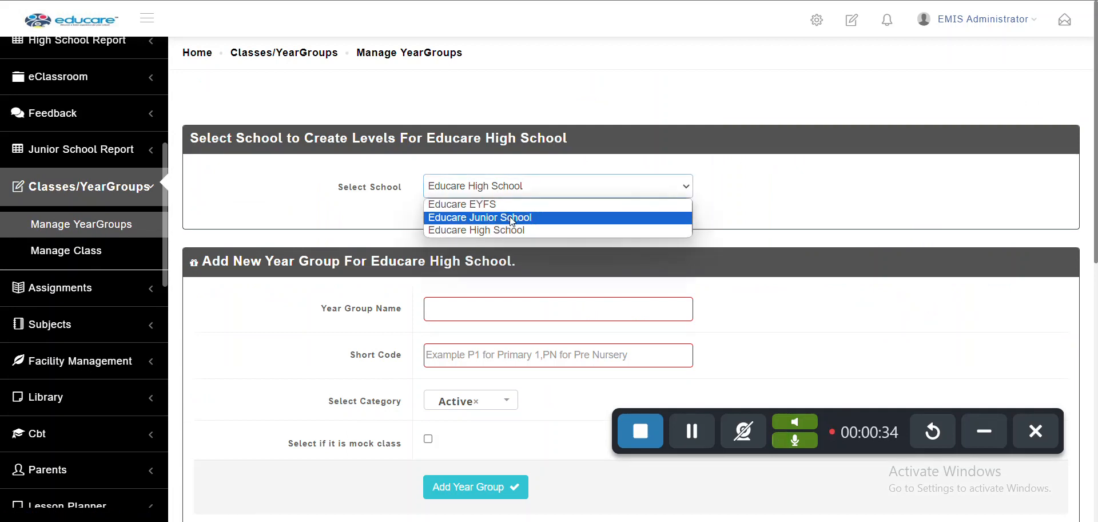
pyautogui.click(510, 217)
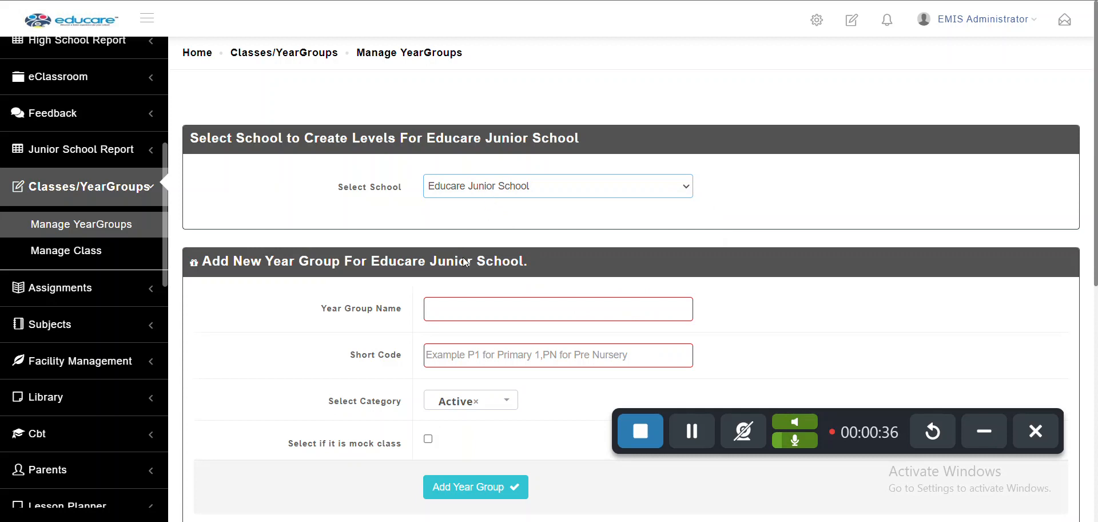
pyautogui.scroll(-6, 487, 275)
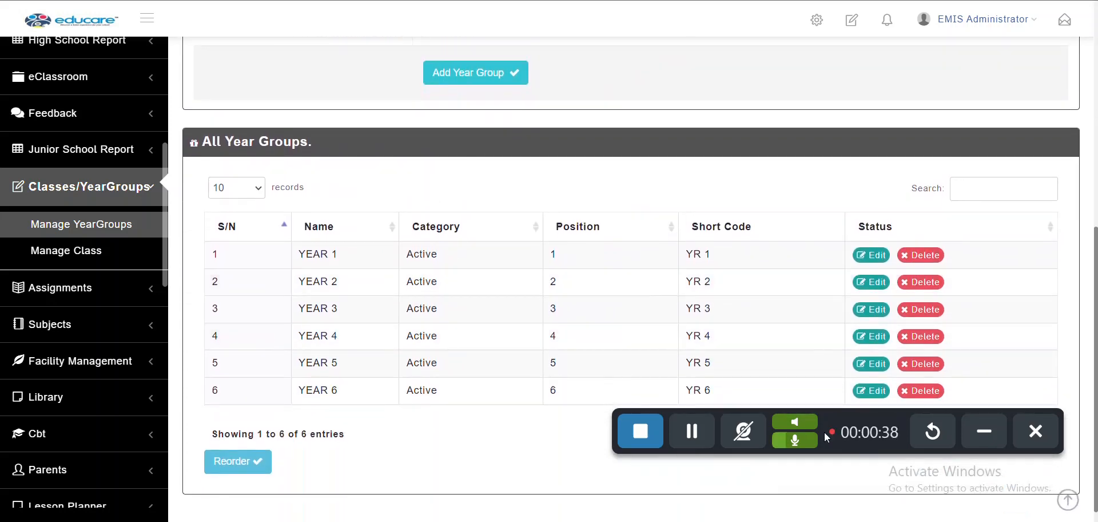
pyautogui.moveTo(873, 411); pyautogui.dragTo(896, 521)
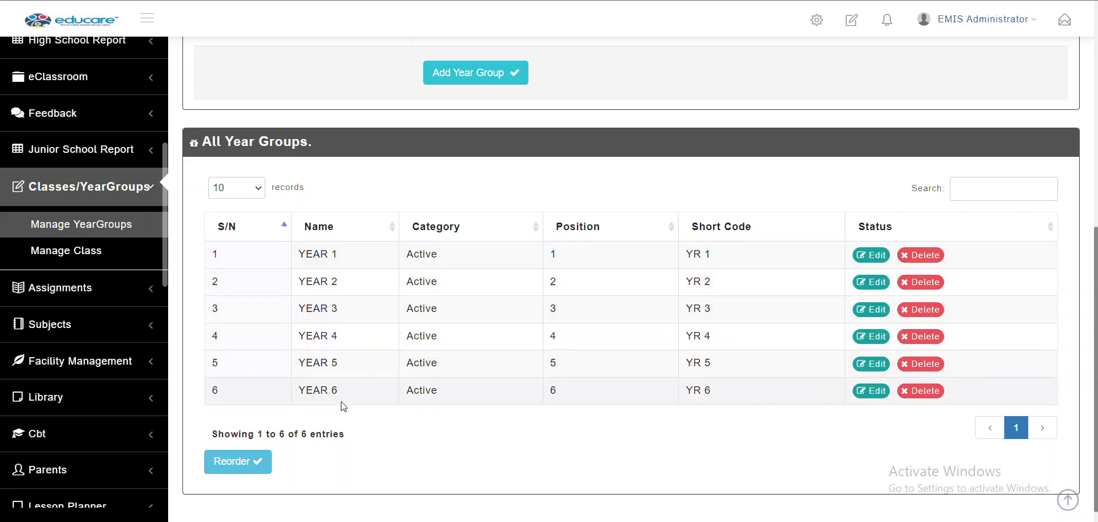
# Enter YEAR 7 as both the name and the short code of a new Educare Junior School year group.
pyautogui.scroll(3, 343, 406)
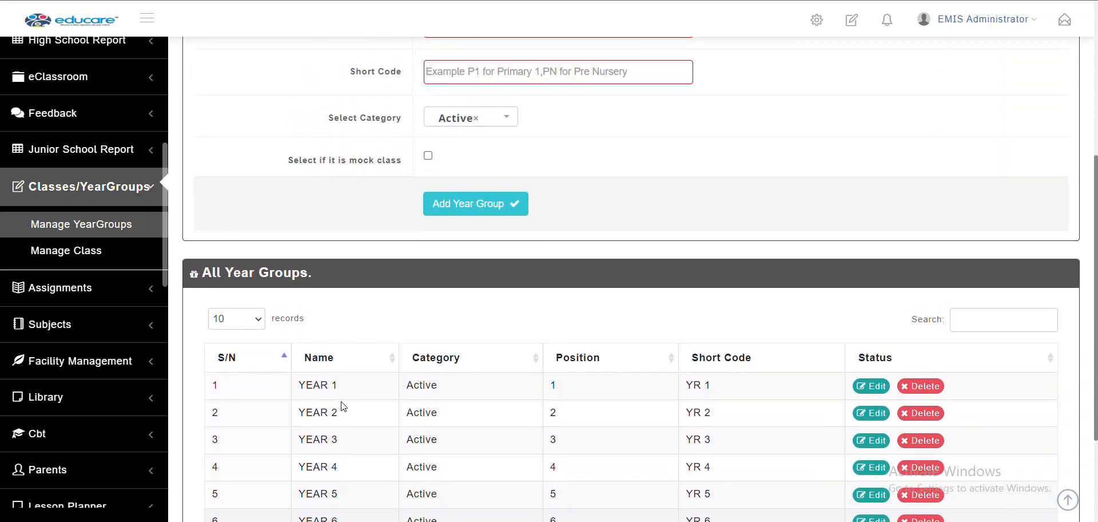
pyautogui.scroll(3, 343, 406)
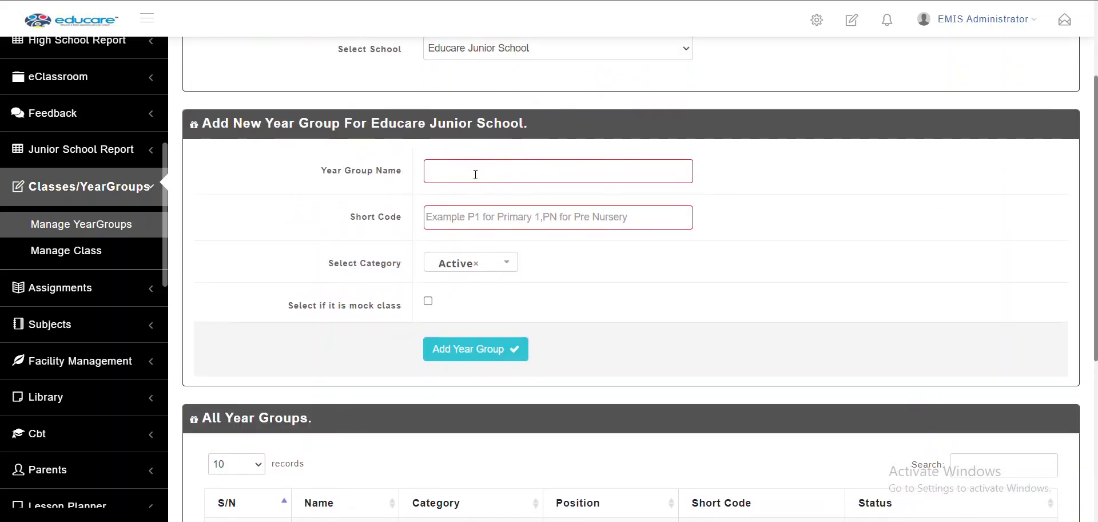
pyautogui.click(480, 169)
pyautogui.scroll(-5, 480, 172)
pyautogui.scroll(3, 480, 171)
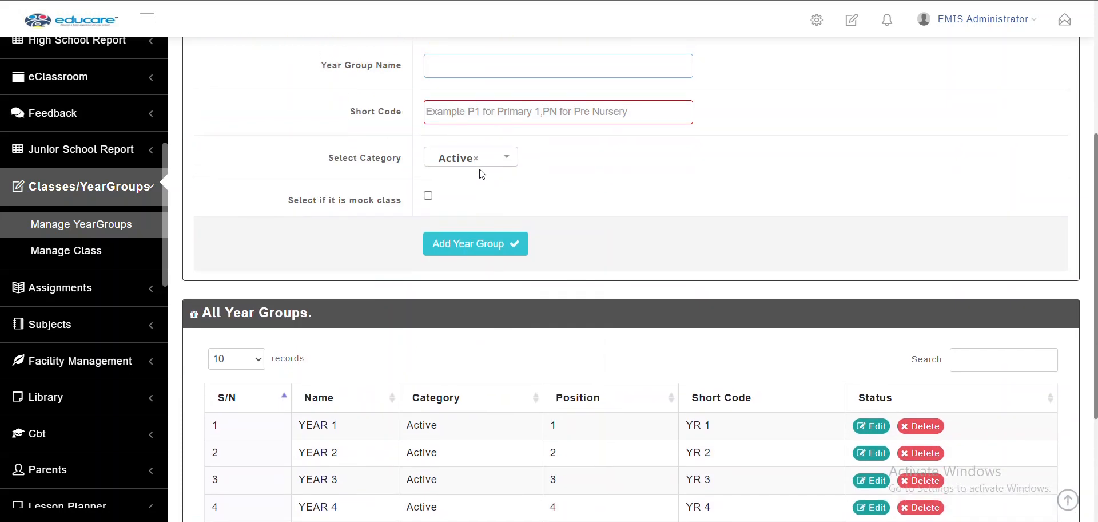
pyautogui.write('YE')
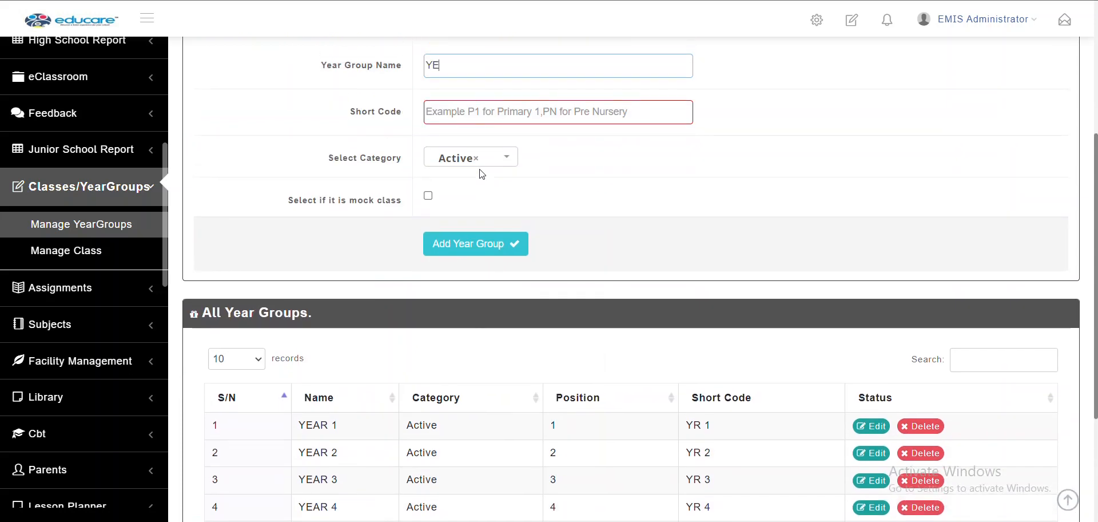
pyautogui.write('AR 7')
pyautogui.click(466, 115)
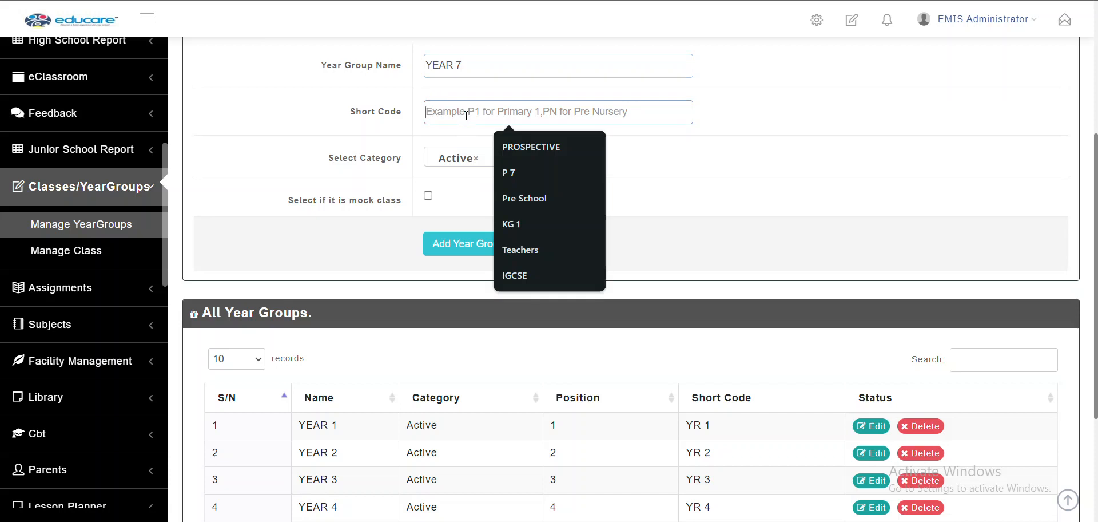
pyautogui.write('Y')
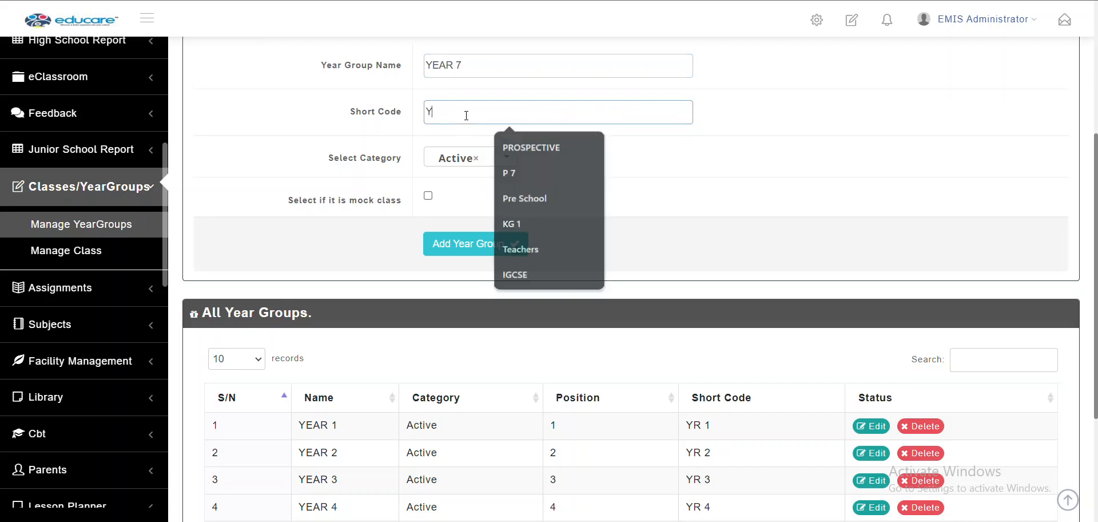
pyautogui.write('EAR 7')
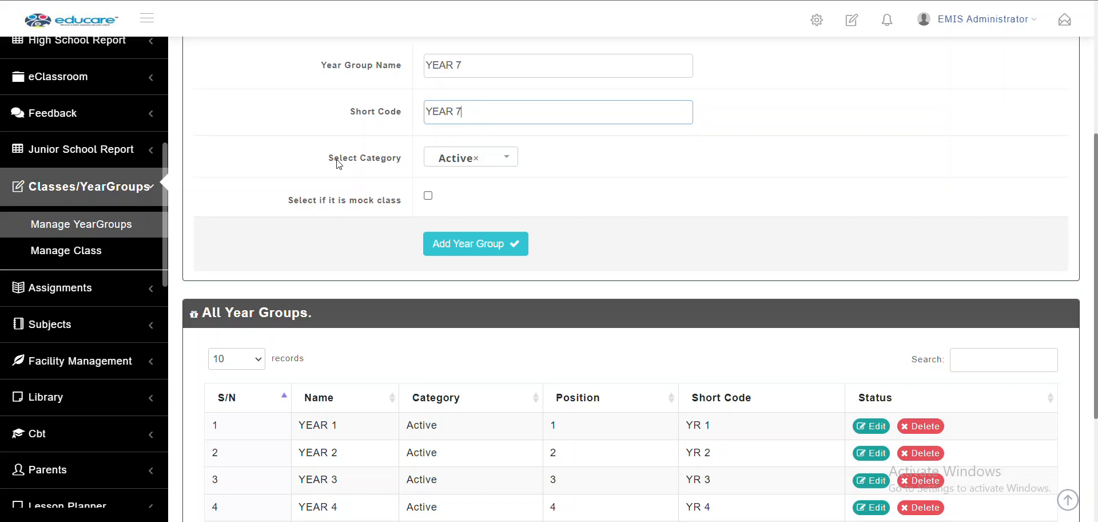
# Set the new year group's category to Active and add it to the school.
pyautogui.scroll(1, 338, 164)
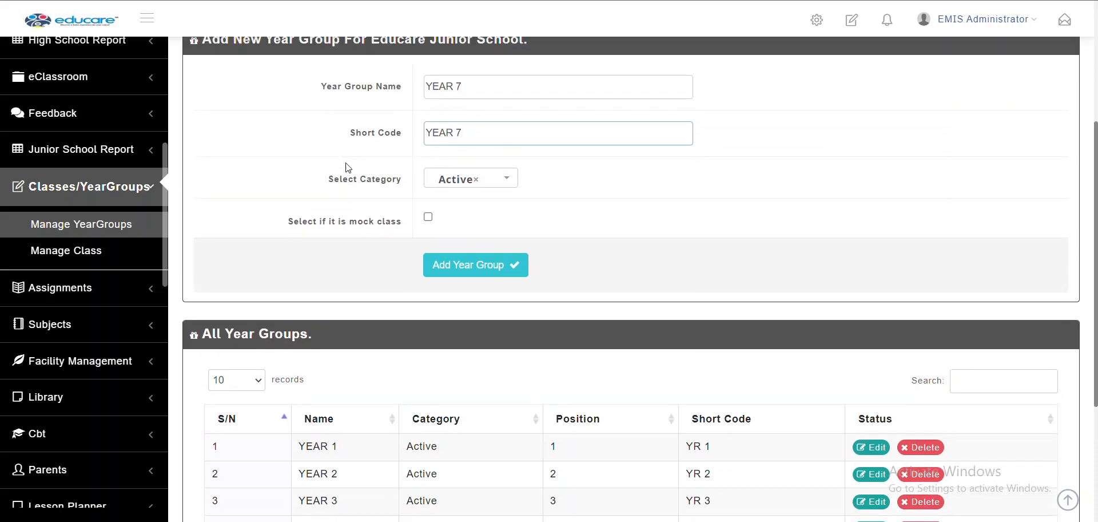
pyautogui.click(453, 188)
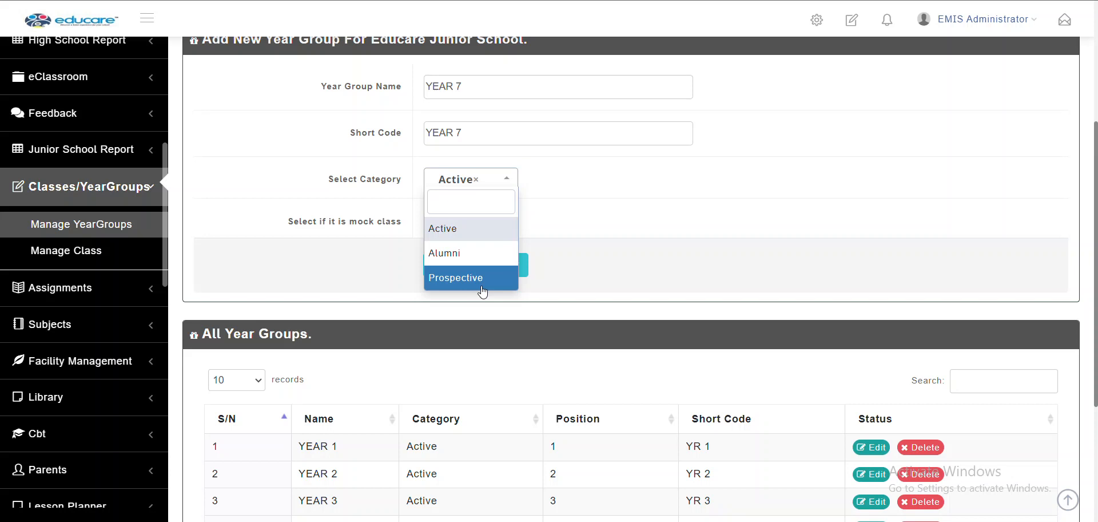
pyautogui.click(448, 230)
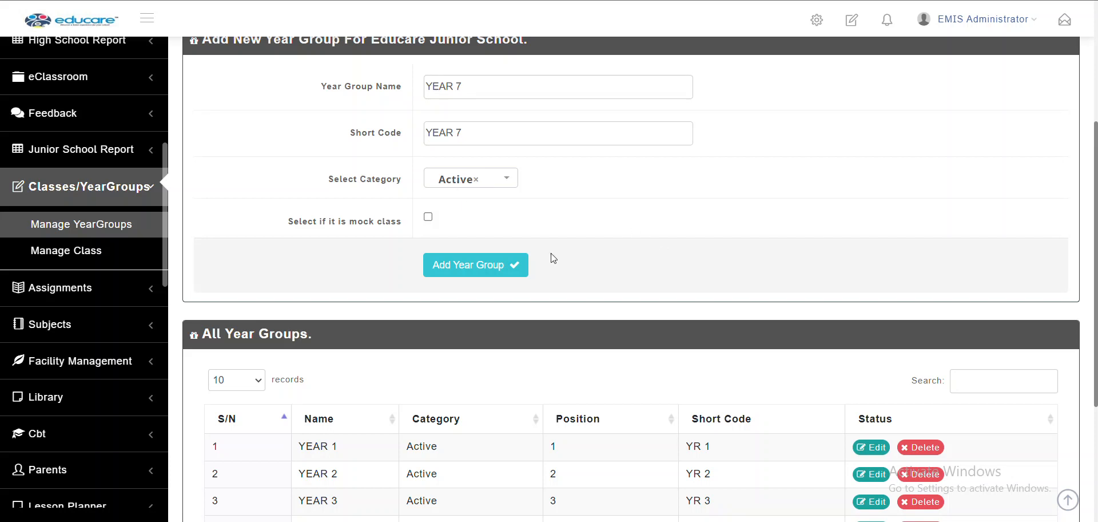
pyautogui.click(522, 266)
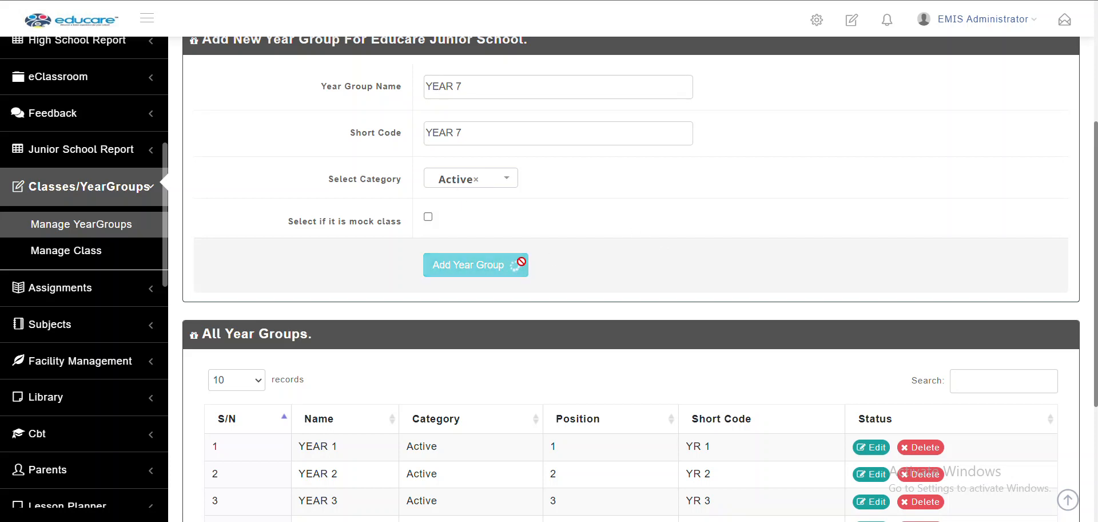
# View the edit form of the YEAR 7 year group without changing it, and delete that year group.
pyautogui.scroll(-4, 523, 267)
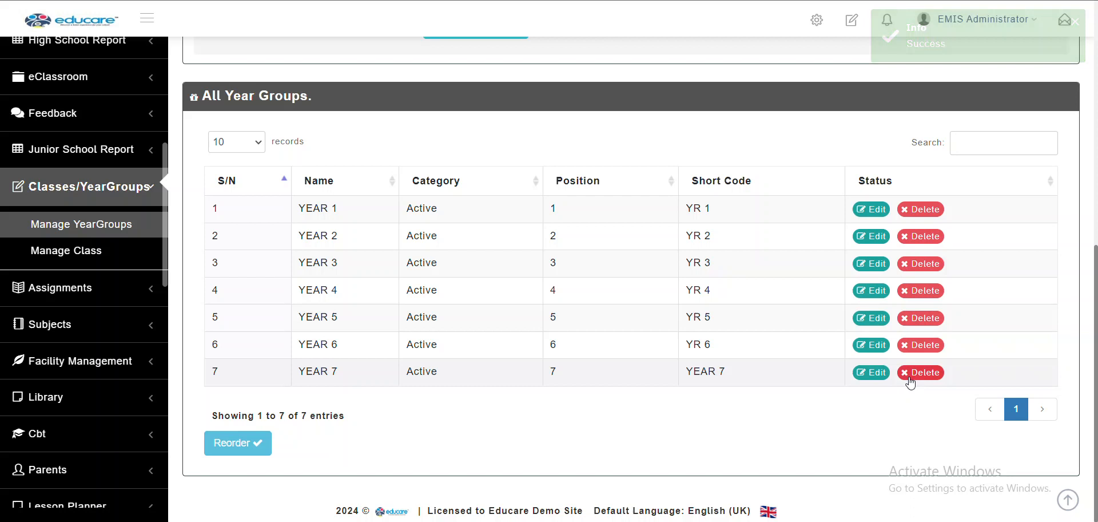
pyautogui.click(877, 374)
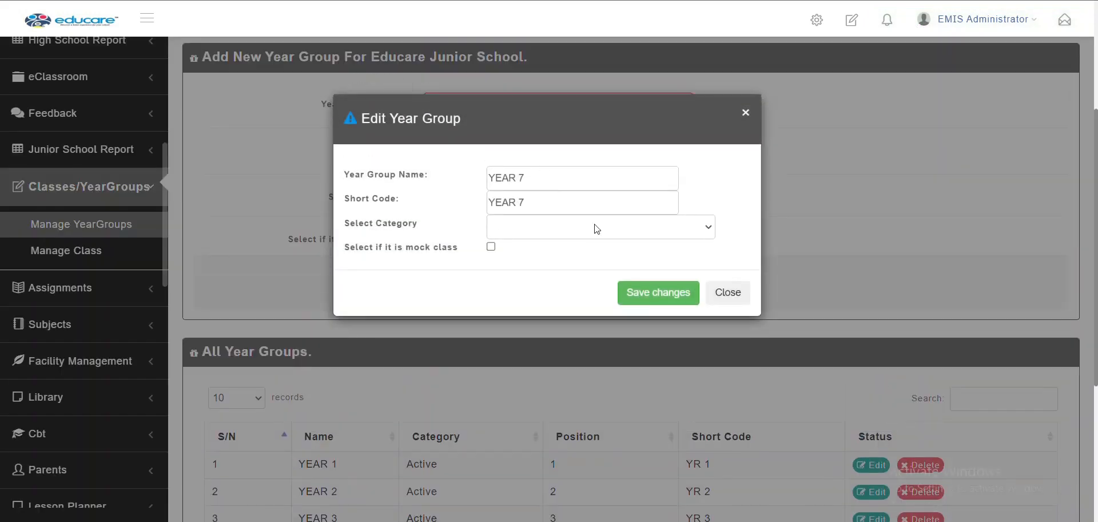
pyautogui.click(725, 293)
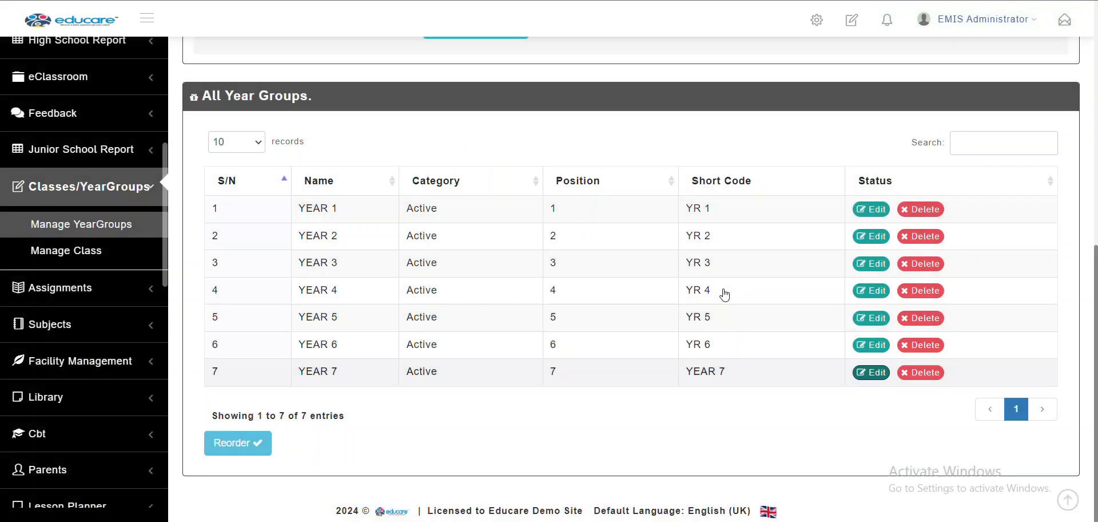
pyautogui.click(917, 372)
pyautogui.click(674, 208)
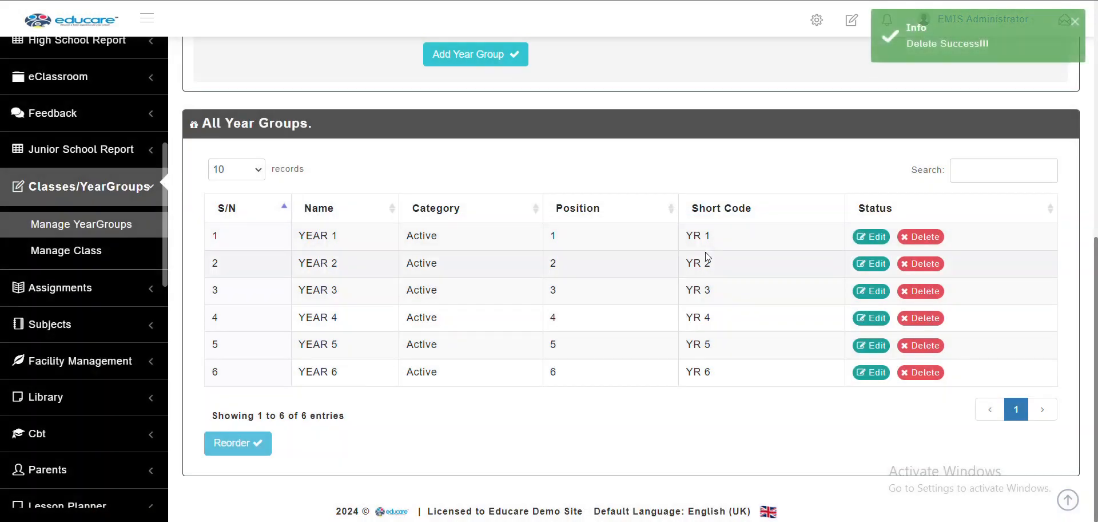
# Try to delete the YEAR 6 year group.
pyautogui.click(917, 375)
pyautogui.click(669, 207)
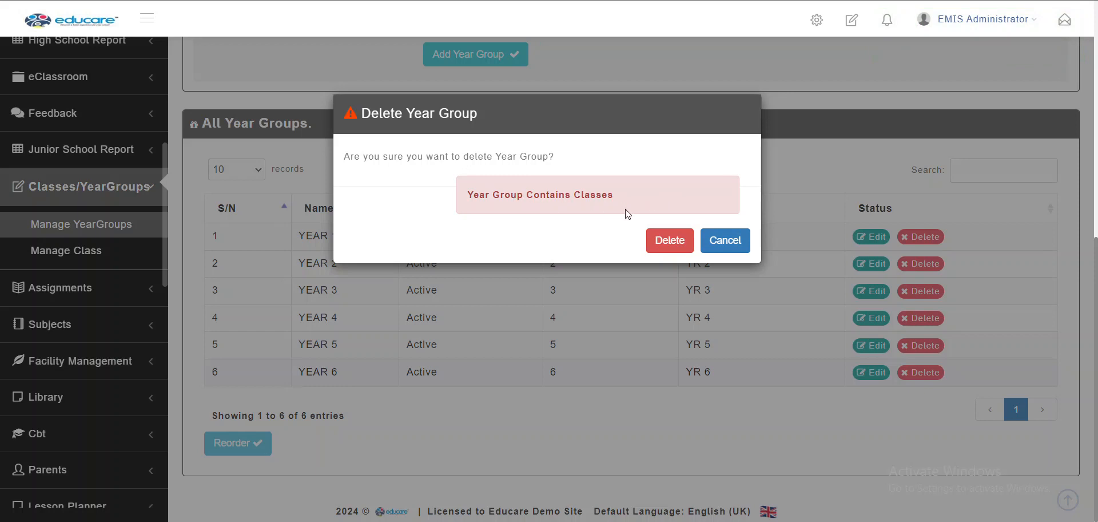
pyautogui.click(741, 250)
# Add a year group to Educare Junior School with YEAR 7 as both its name and its short code.
pyautogui.scroll(4, 743, 251)
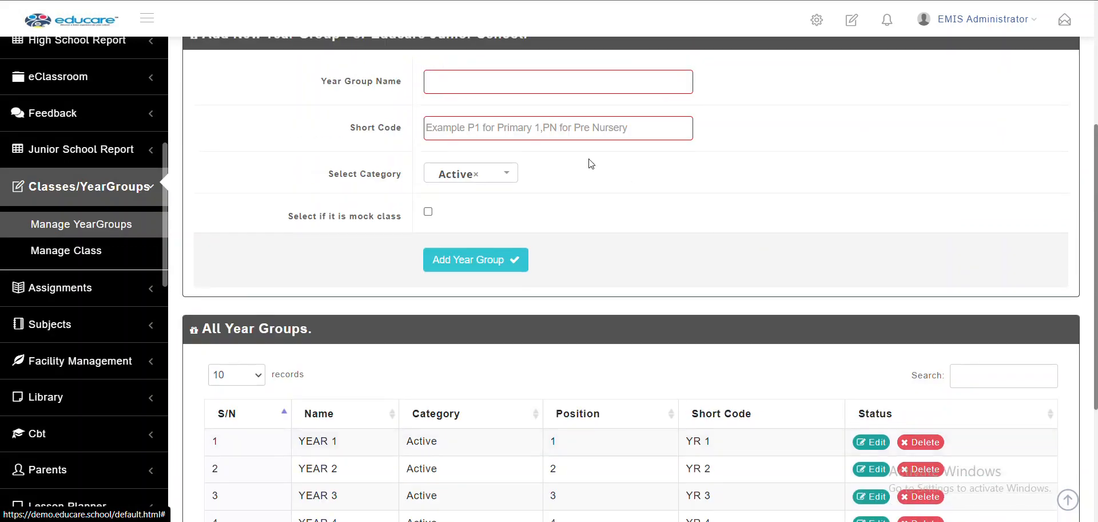
pyautogui.click(537, 84)
pyautogui.write('YEAR')
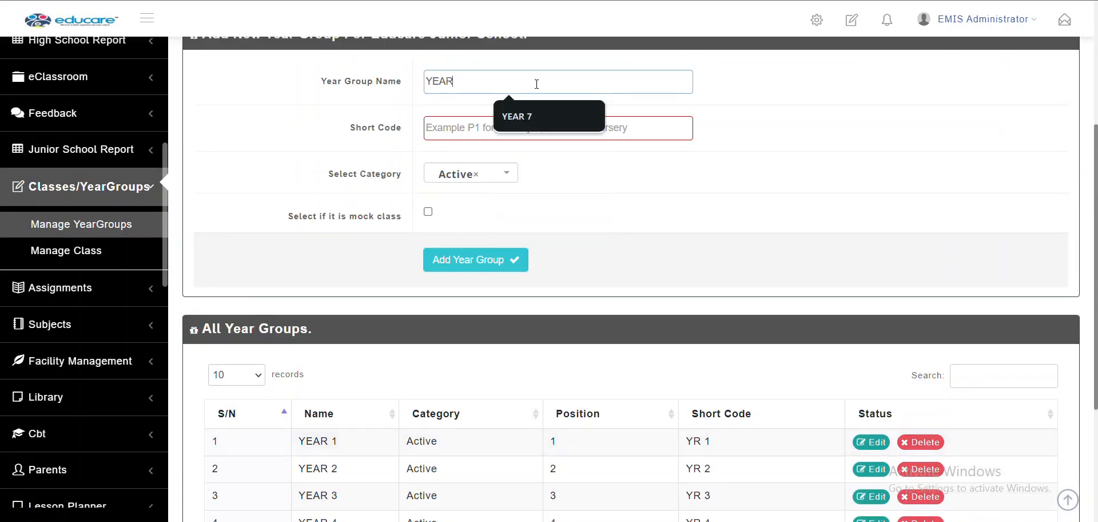
pyautogui.write(' 7')
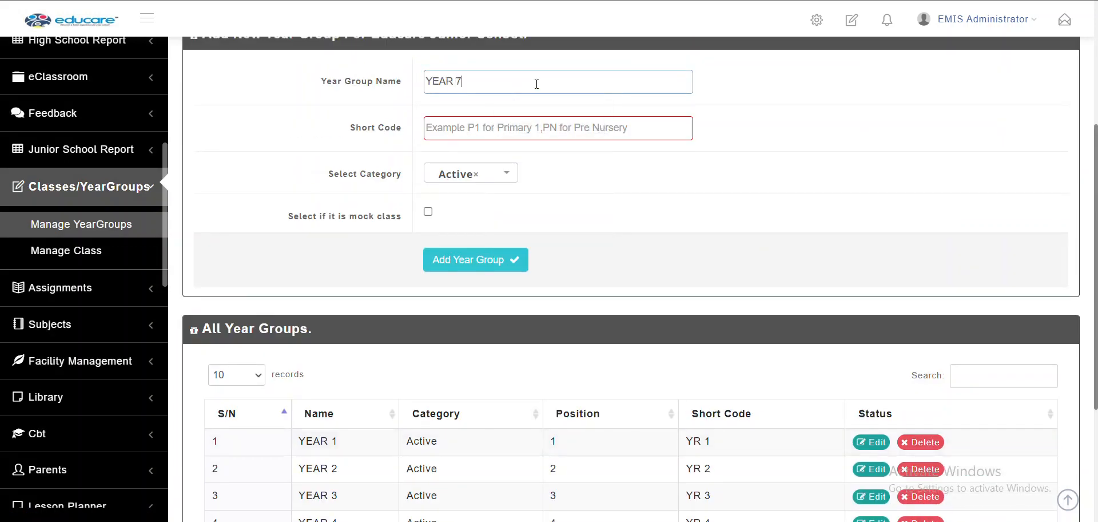
pyautogui.write('A')
pyautogui.press('BackSpace')
pyautogui.hotkey('ctrl', 'a')
pyautogui.hotkey('ctrl', 'c')
pyautogui.click(508, 128)
pyautogui.hotkey('ctrl', 'v')
pyautogui.click(466, 260)
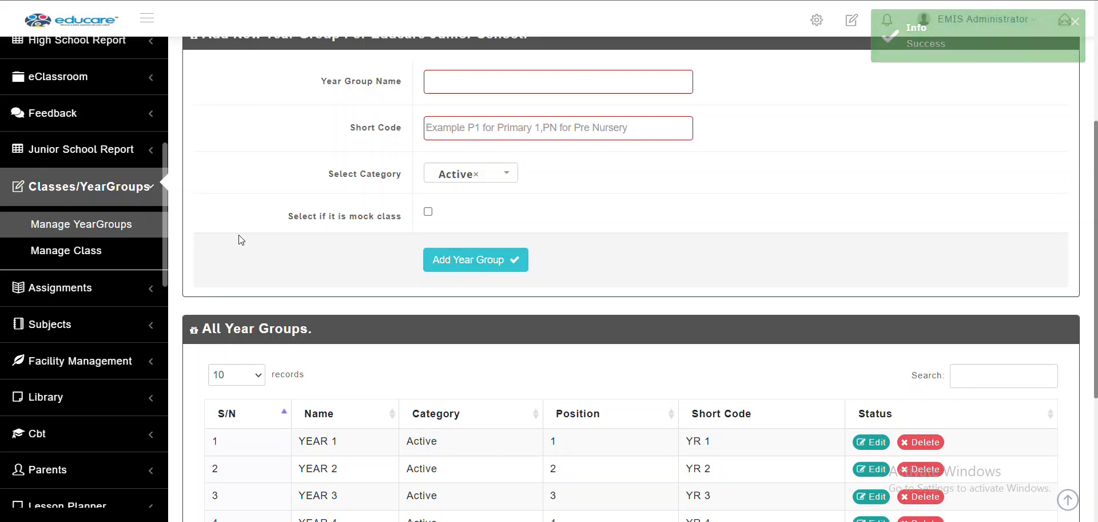
# Open the class management page and review the classes of Educare Junior School.
pyautogui.click(138, 254)
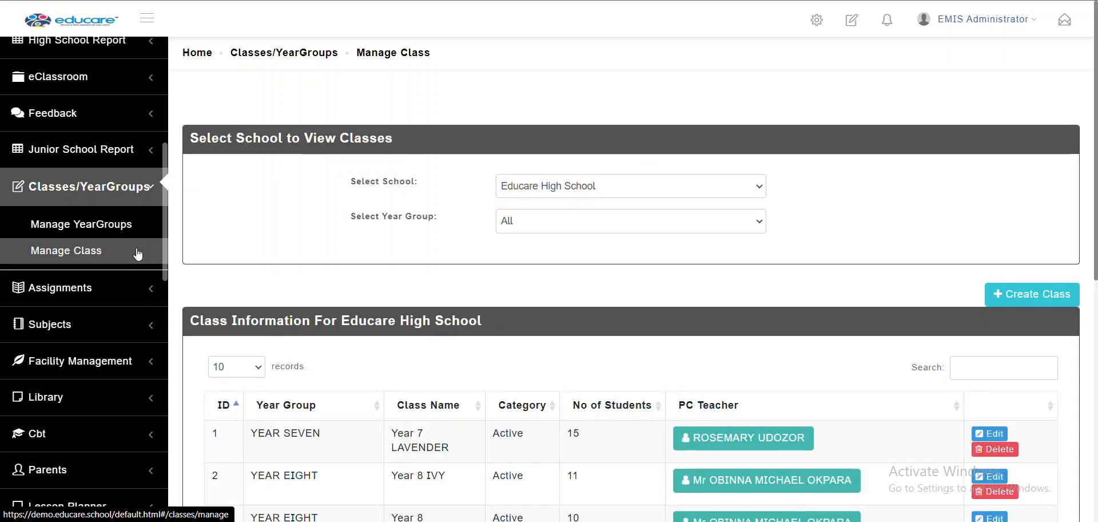
pyautogui.click(511, 190)
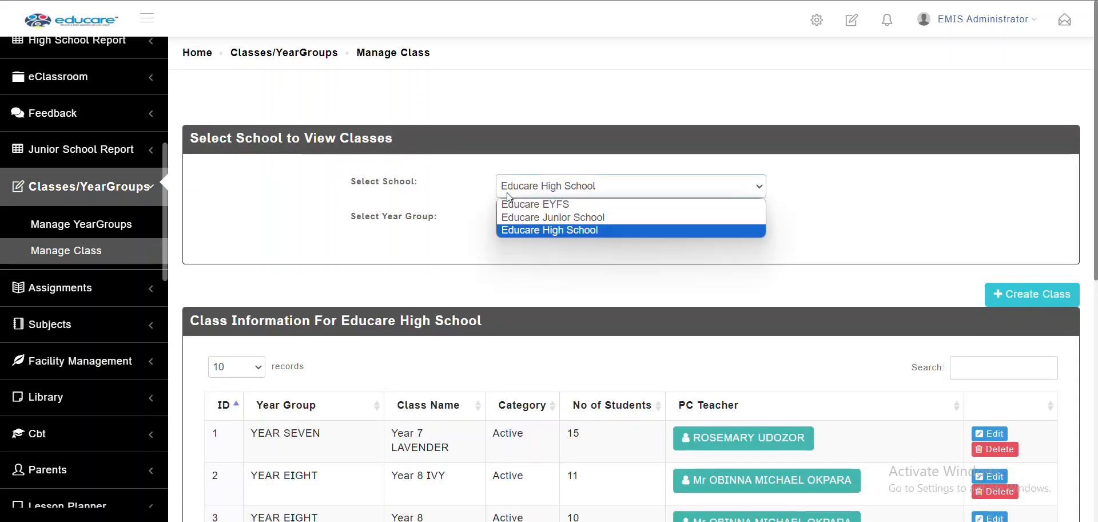
pyautogui.click(529, 218)
pyautogui.scroll(-3, 530, 223)
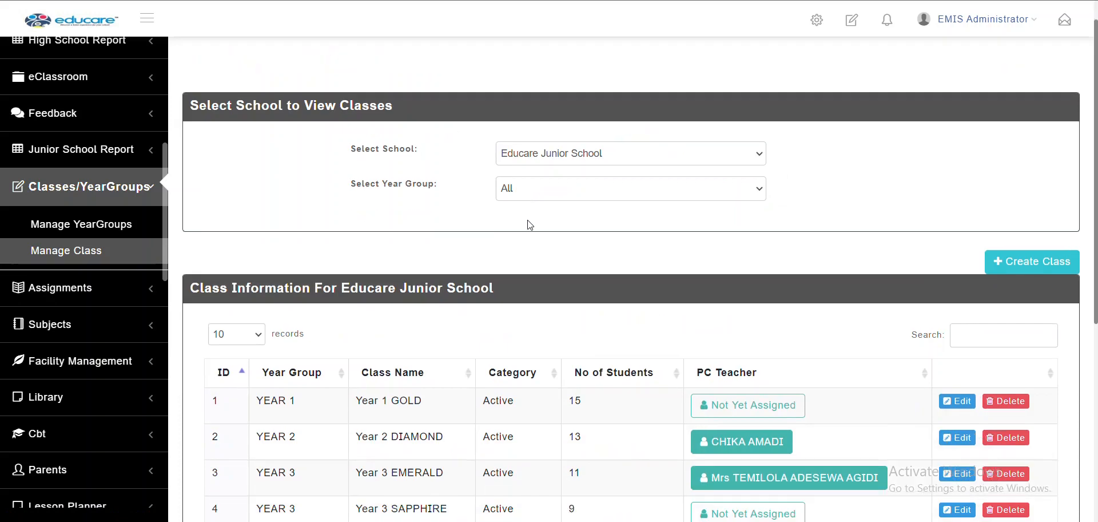
pyautogui.scroll(3, 528, 223)
pyautogui.scroll(-3, 528, 223)
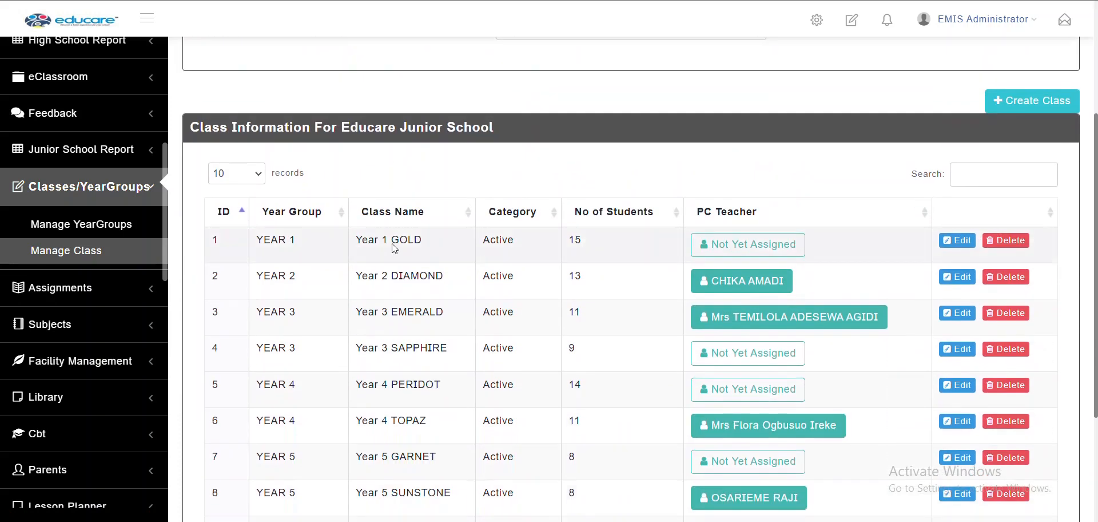
pyautogui.scroll(-3, 424, 343)
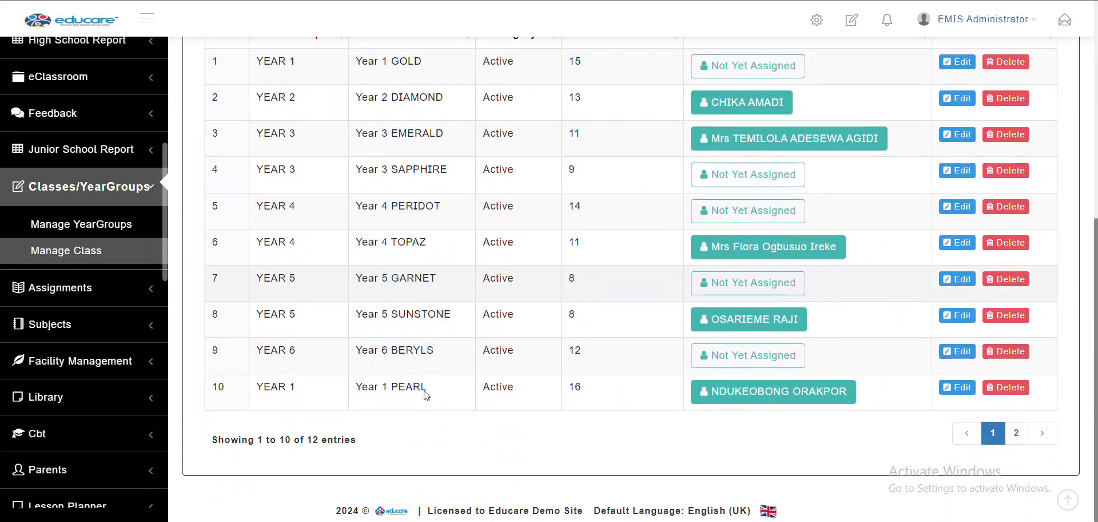
pyautogui.scroll(5, 424, 394)
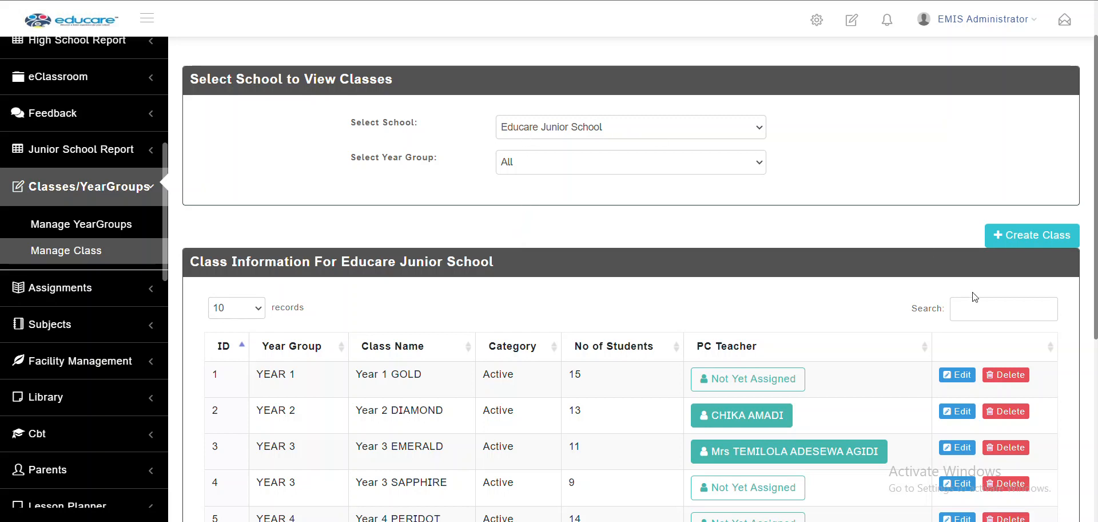
pyautogui.click(1013, 239)
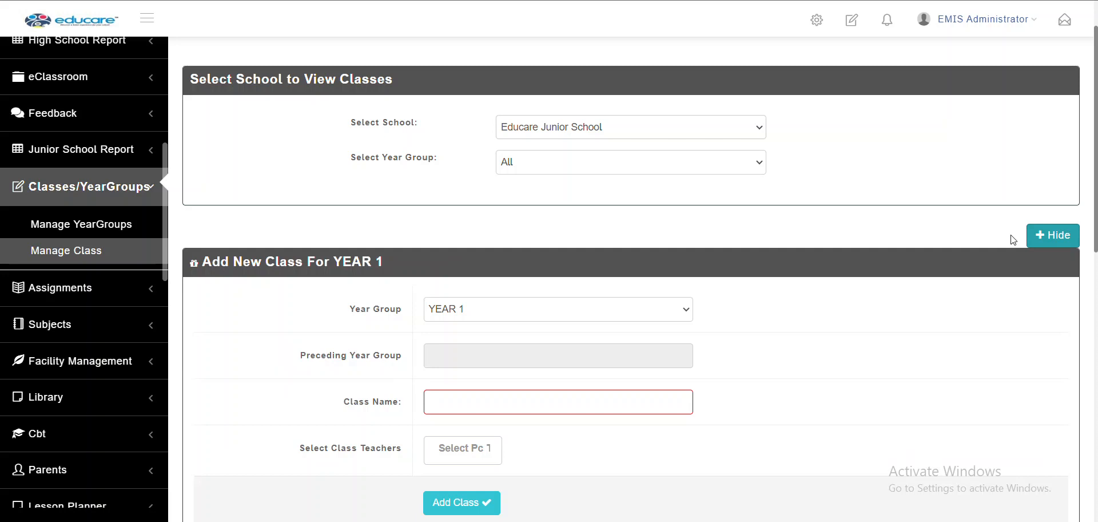
pyautogui.click(1047, 236)
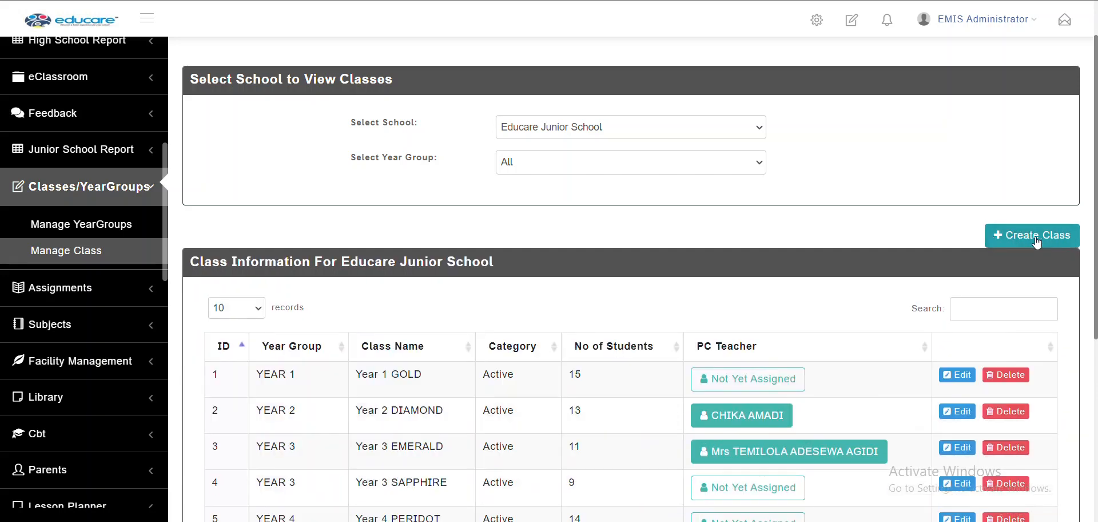
# Filter the Educare Junior School class list by YEAR 7, YEAR 6 and YEAR 5 in turn to review each group's classes.
pyautogui.click(555, 164)
pyautogui.click(521, 270)
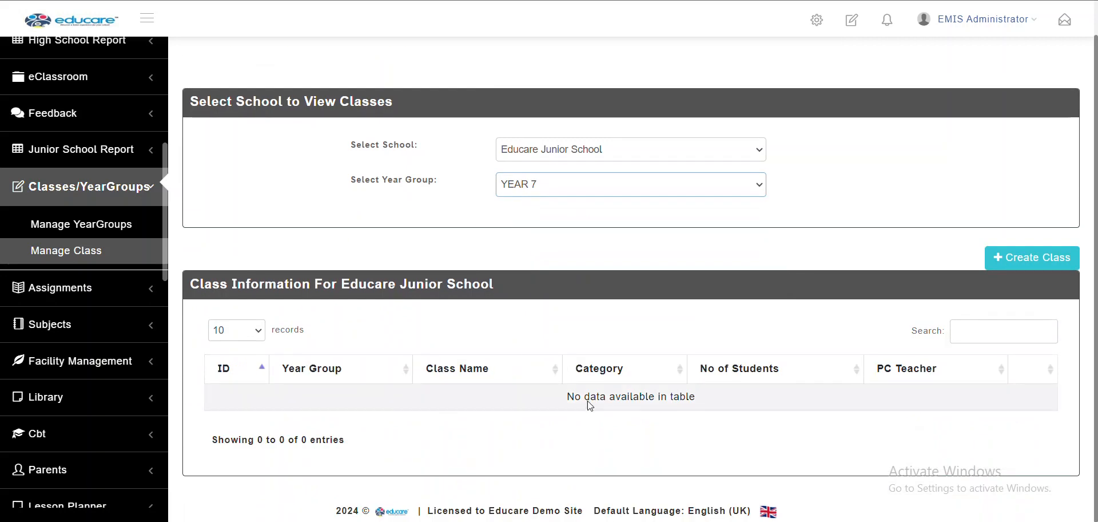
pyautogui.click(572, 186)
pyautogui.click(589, 280)
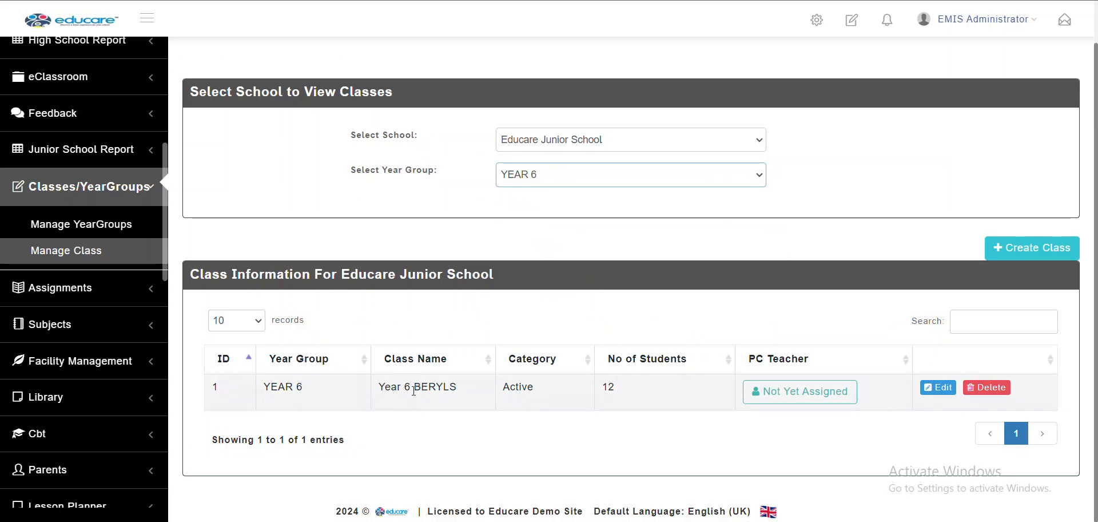
pyautogui.click(534, 182)
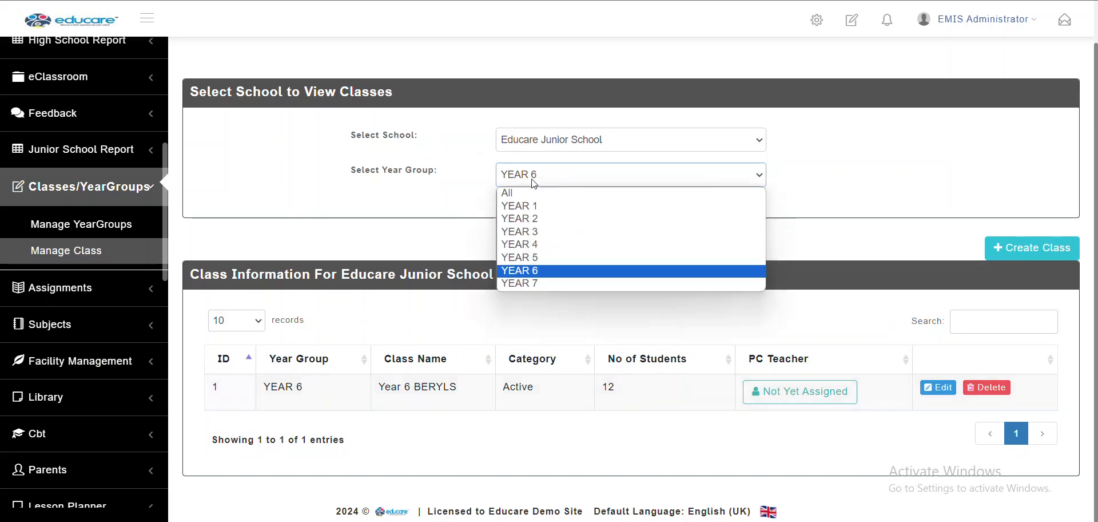
pyautogui.click(543, 257)
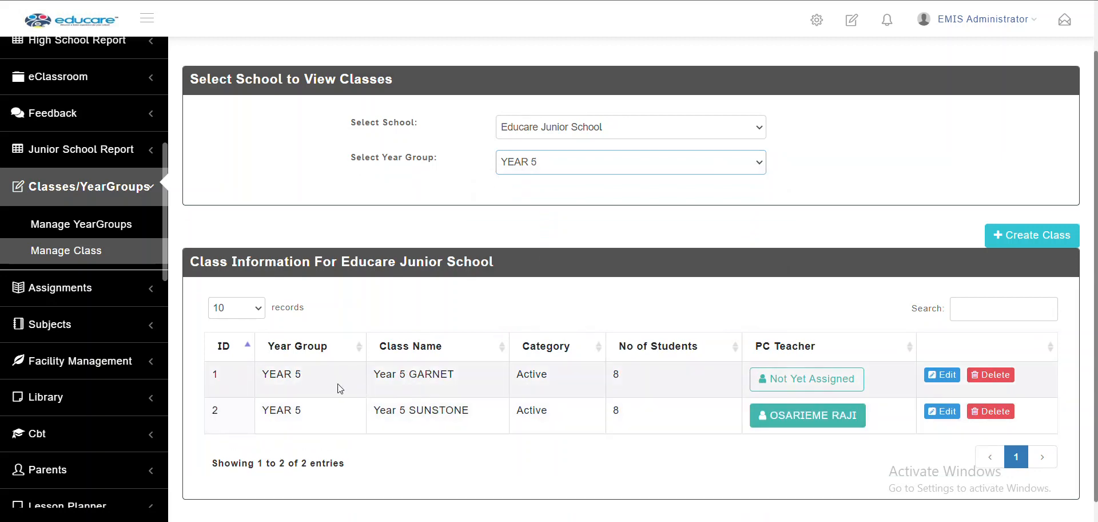
# Filter the class list to YEAR 7 and add a class named YEAR 7 A to the YEAR 7 year group.
pyautogui.click(717, 169)
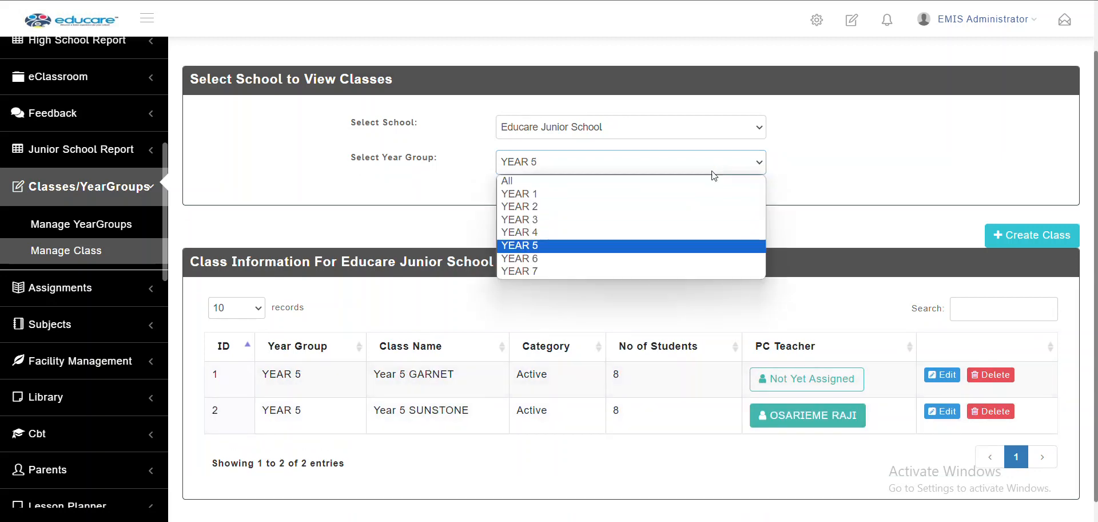
pyautogui.click(623, 271)
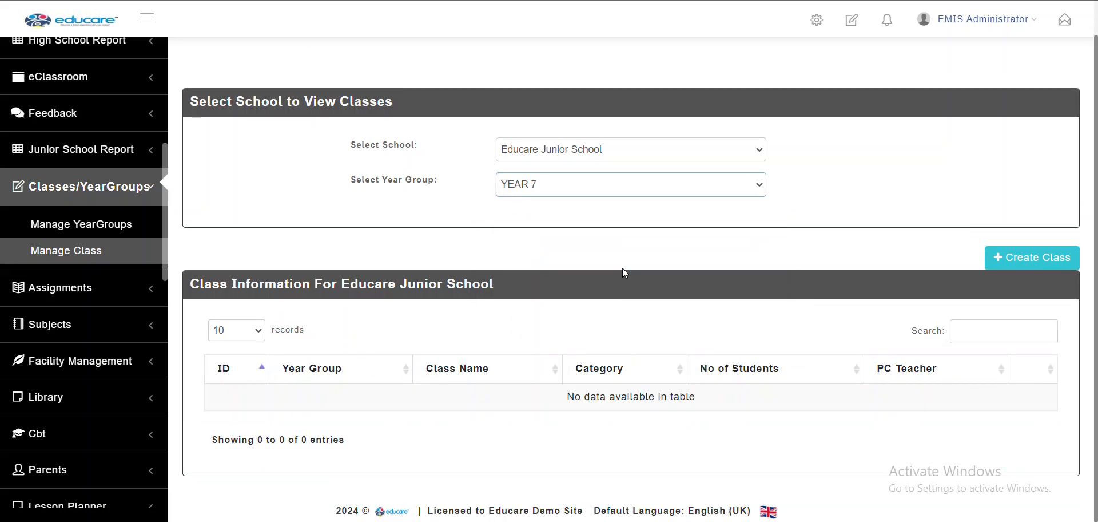
pyautogui.click(1017, 258)
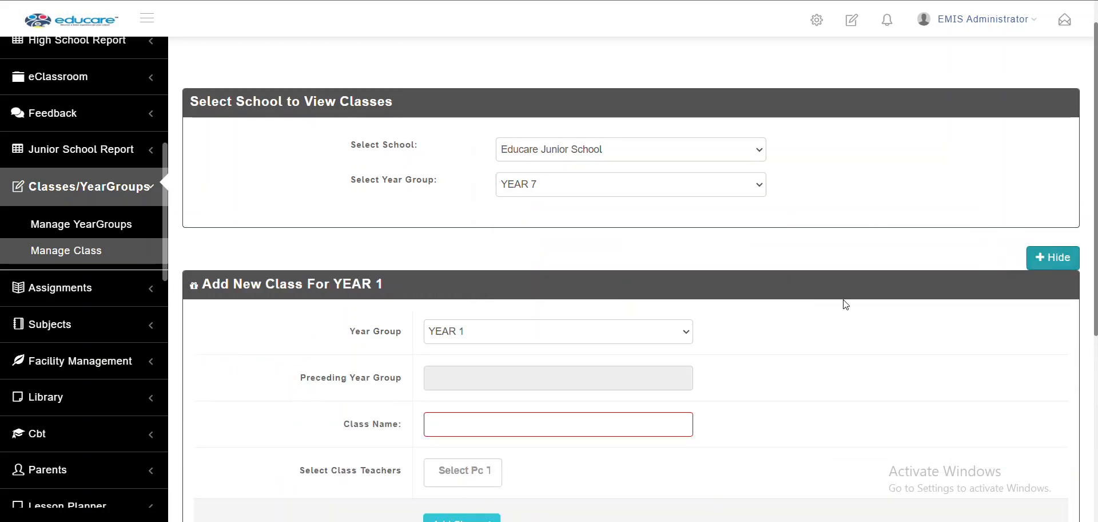
pyautogui.scroll(-2, 846, 305)
pyautogui.click(476, 212)
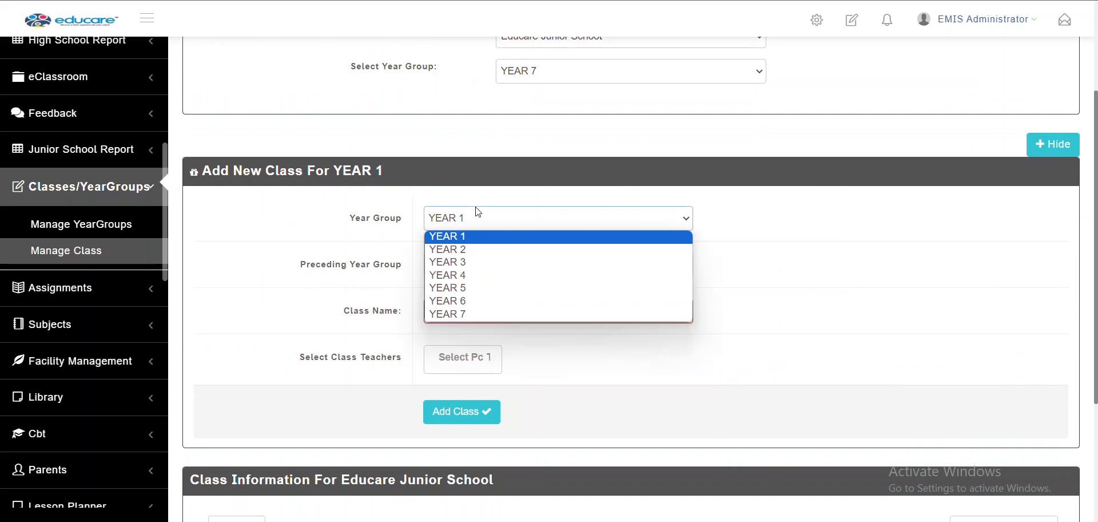
pyautogui.click(478, 314)
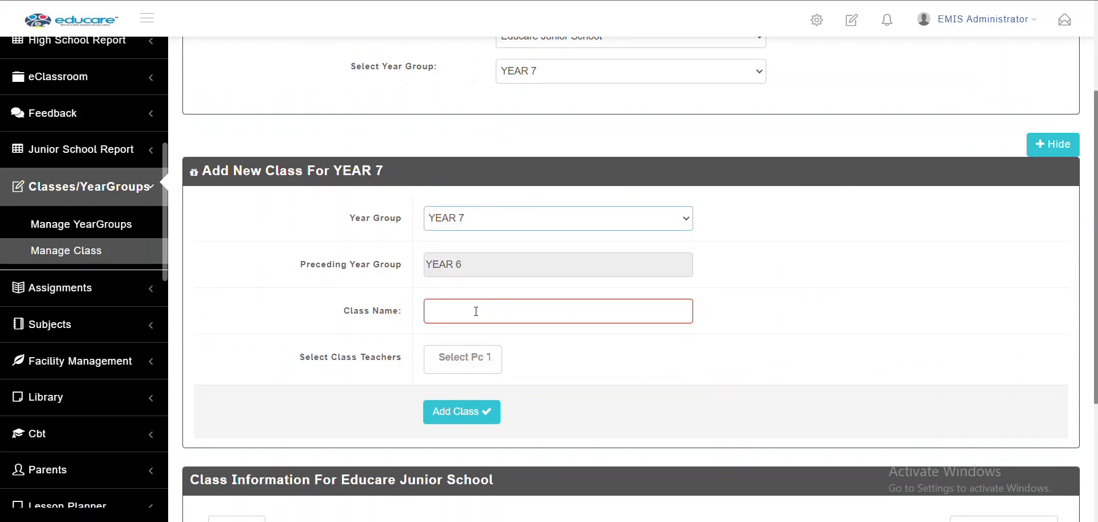
pyautogui.click(476, 310)
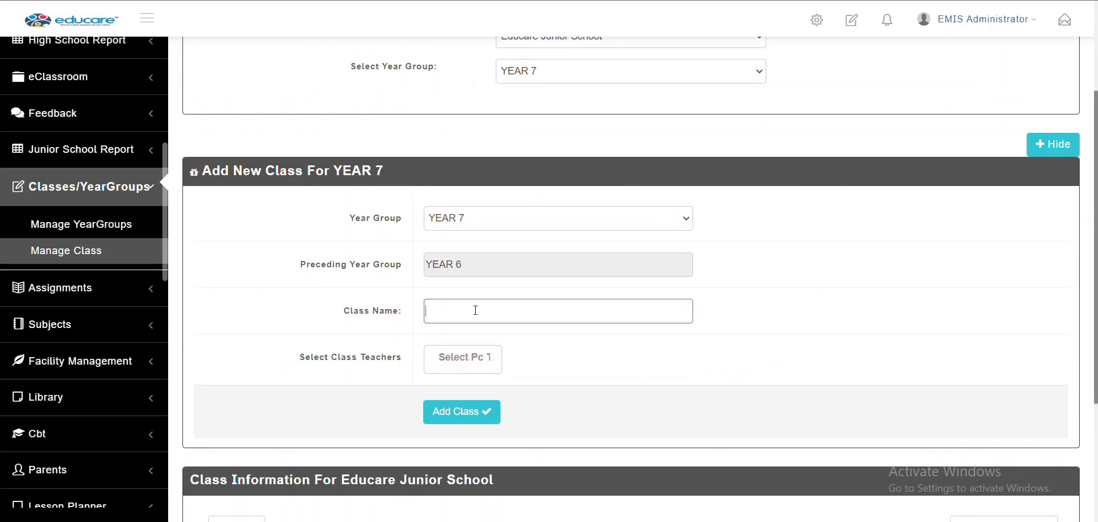
pyautogui.write('YEAR 7 A')
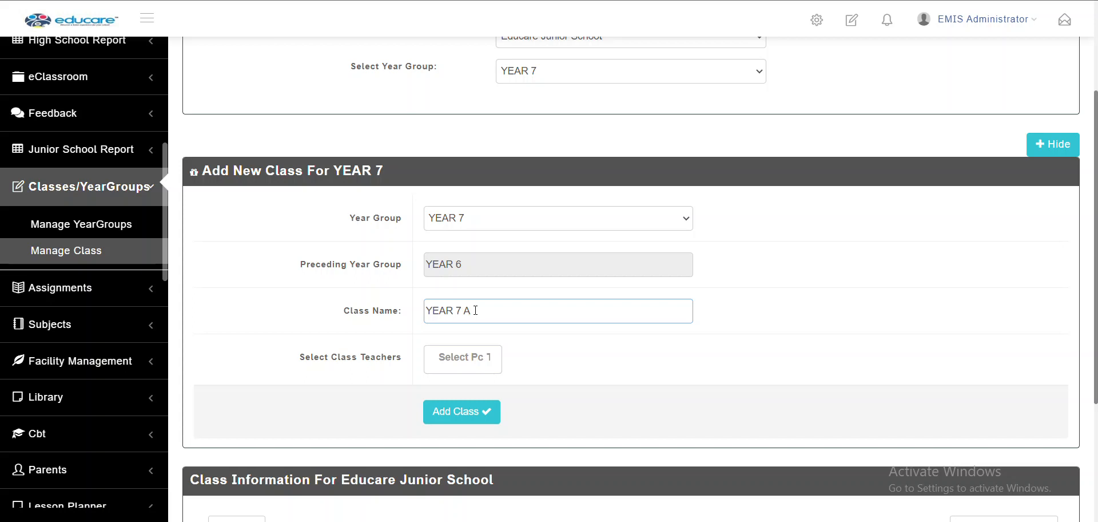
pyautogui.click(486, 408)
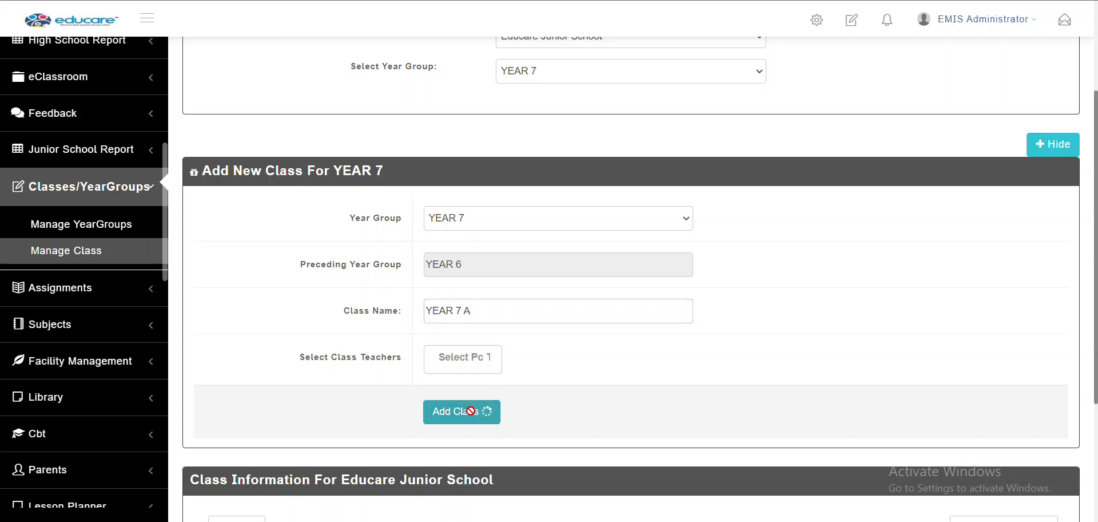
pyautogui.scroll(-1, 699, 405)
pyautogui.scroll(-2, 700, 405)
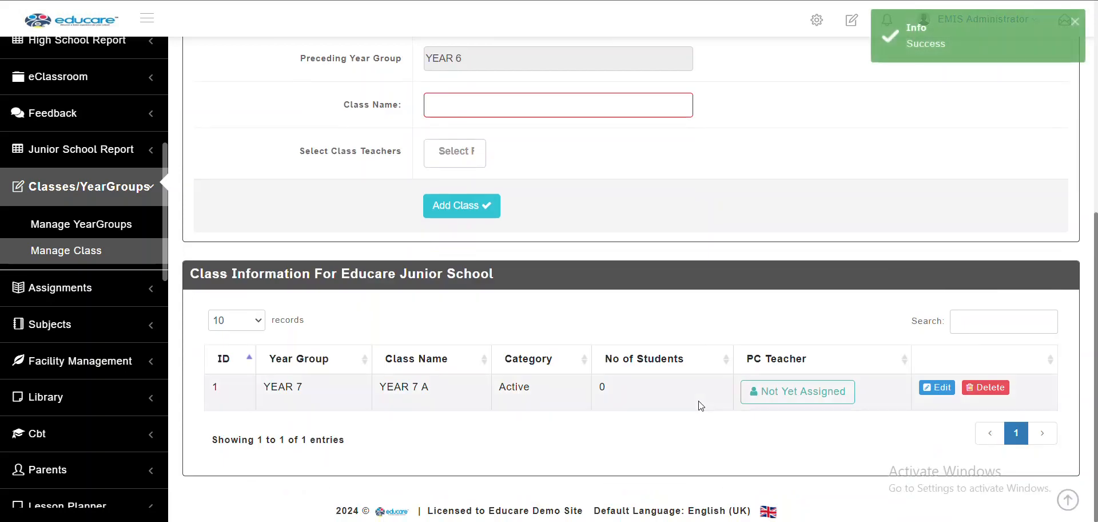
# Add a second class named YEAR 7 B to the YEAR 7 year group without a class teacher.
pyautogui.scroll(2, 701, 405)
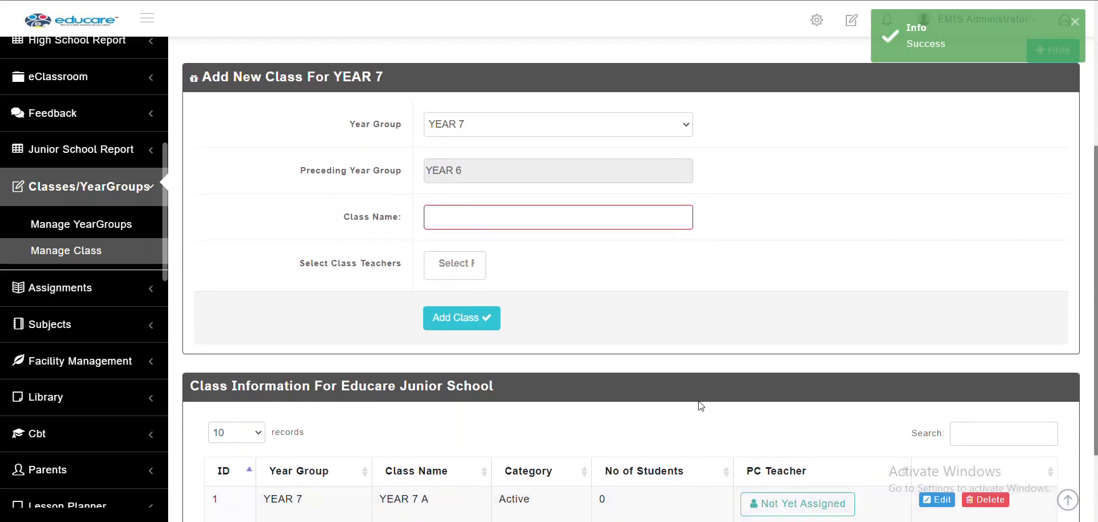
pyautogui.click(504, 211)
pyautogui.write('Y')
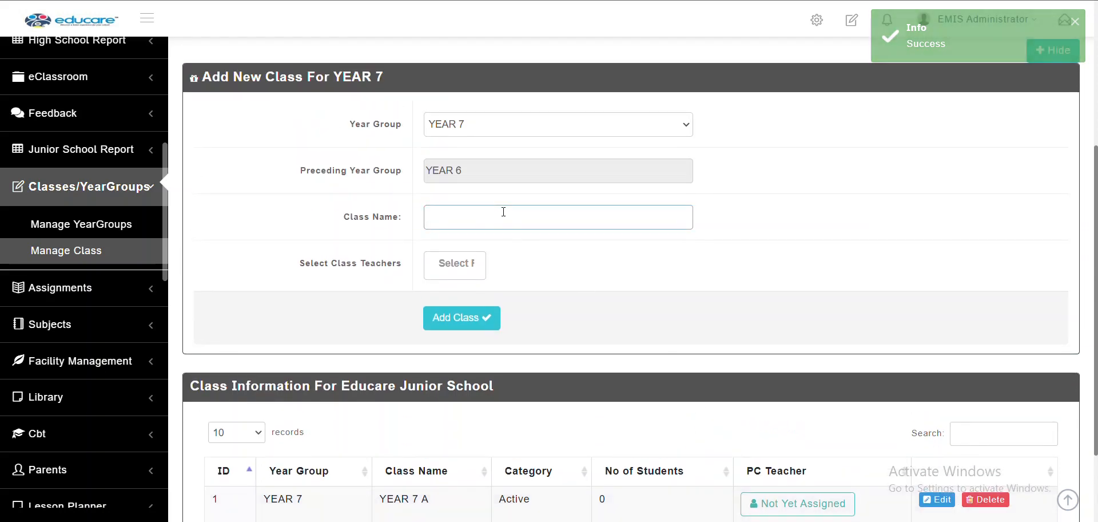
pyautogui.write('EAR 7 B')
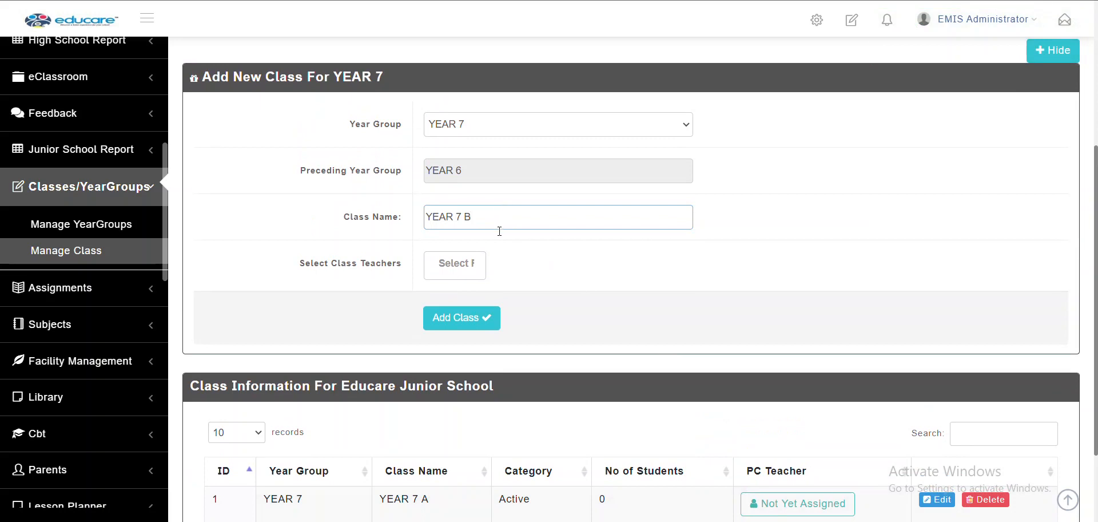
pyautogui.click(468, 318)
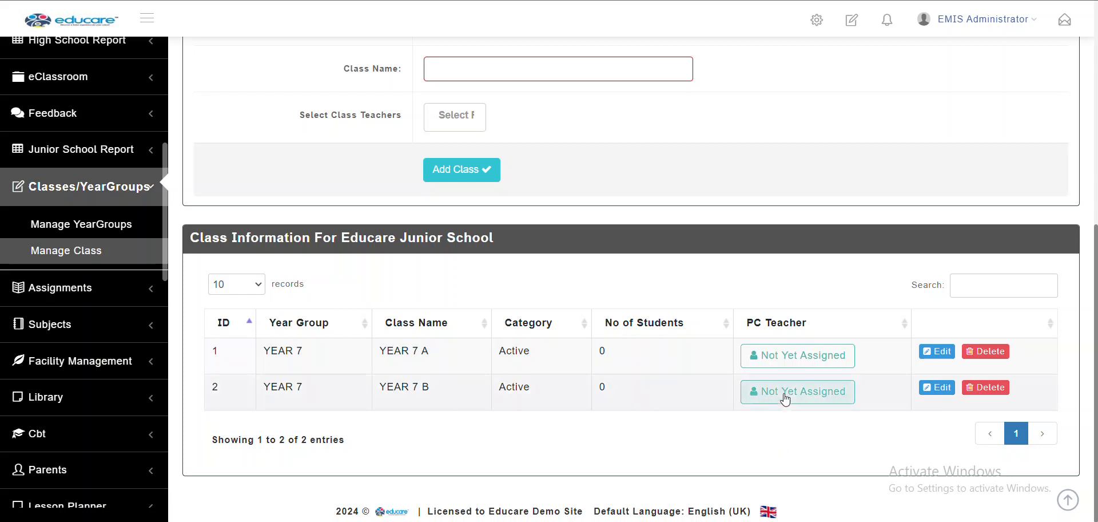
# Assign the second teacher in the teacher list as class teacher of YEAR 7 A and save the update.
pyautogui.click(764, 364)
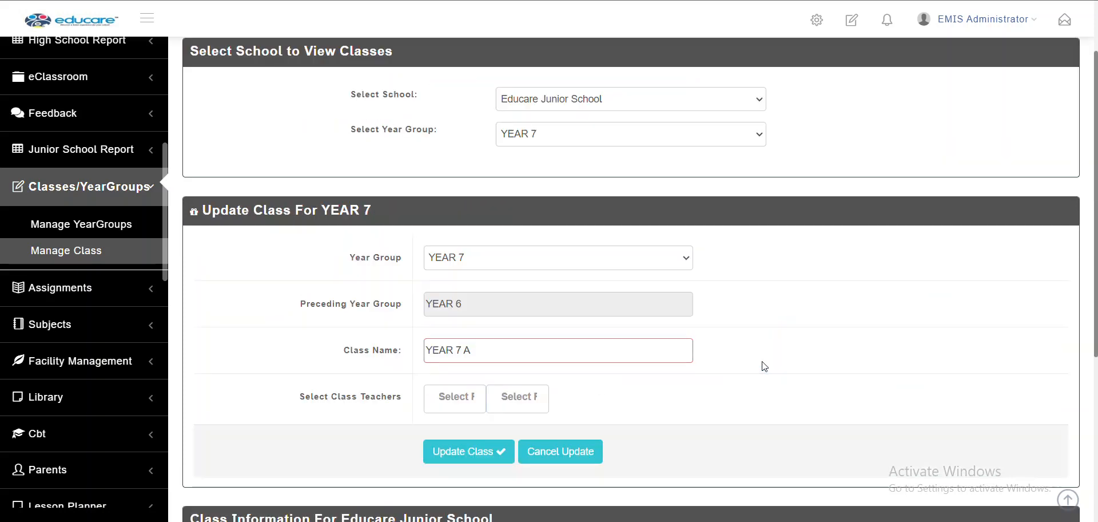
pyautogui.click(459, 398)
pyautogui.click(457, 337)
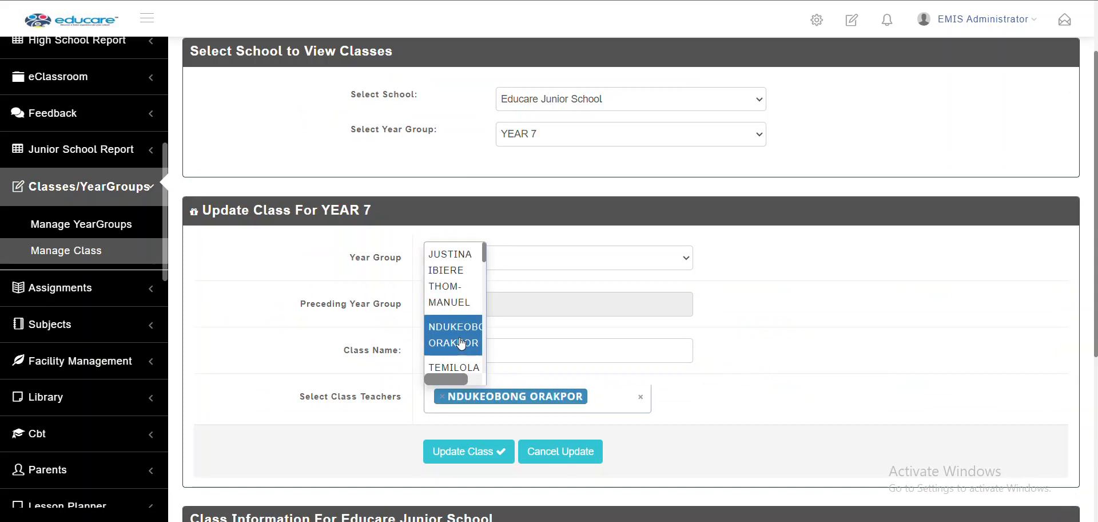
pyautogui.click(770, 439)
pyautogui.click(483, 452)
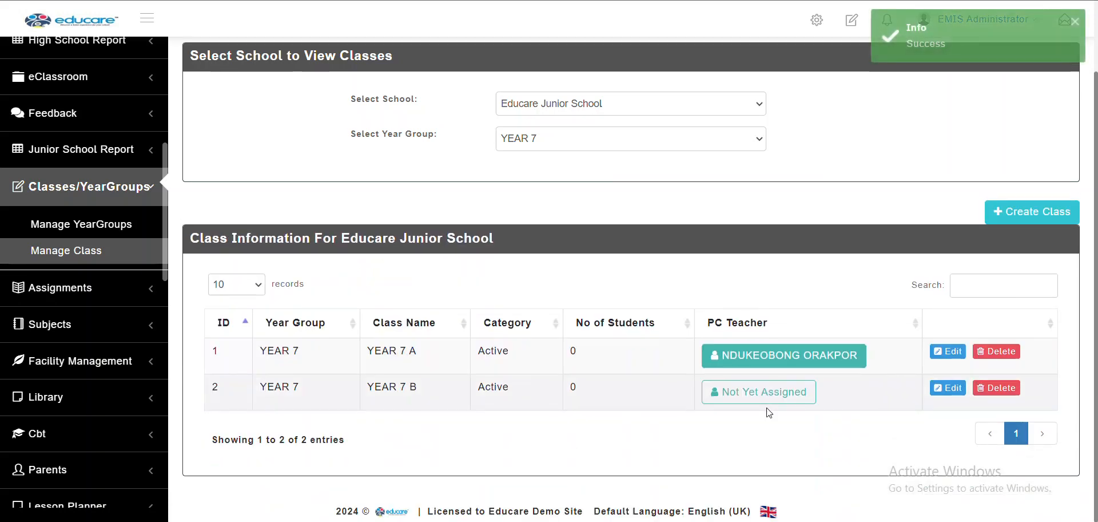
# Start a new class named YEAR 7C in the YEAR 7 year group and select its first class teacher.
pyautogui.click(1000, 216)
pyautogui.click(488, 379)
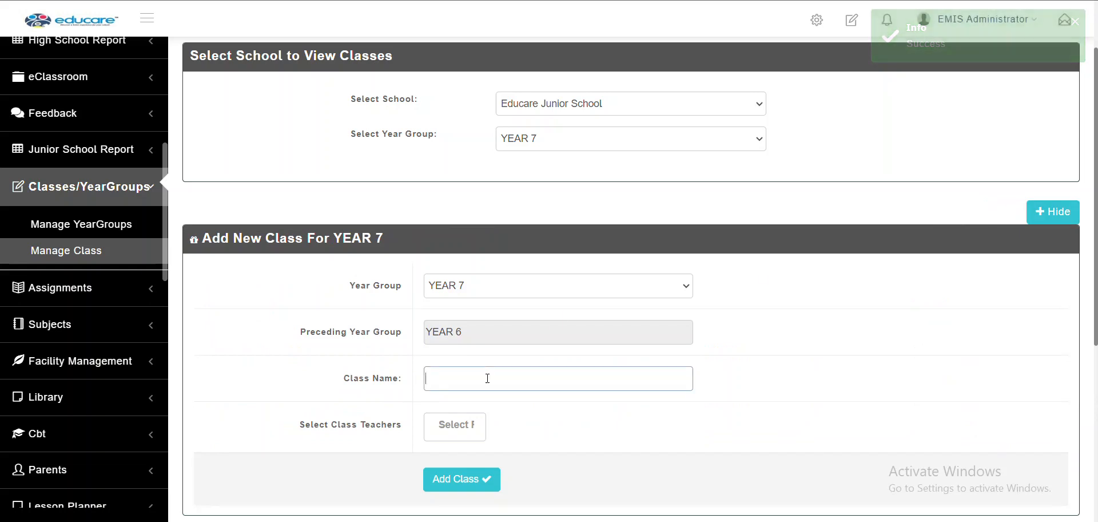
pyautogui.write('YEAR 7C')
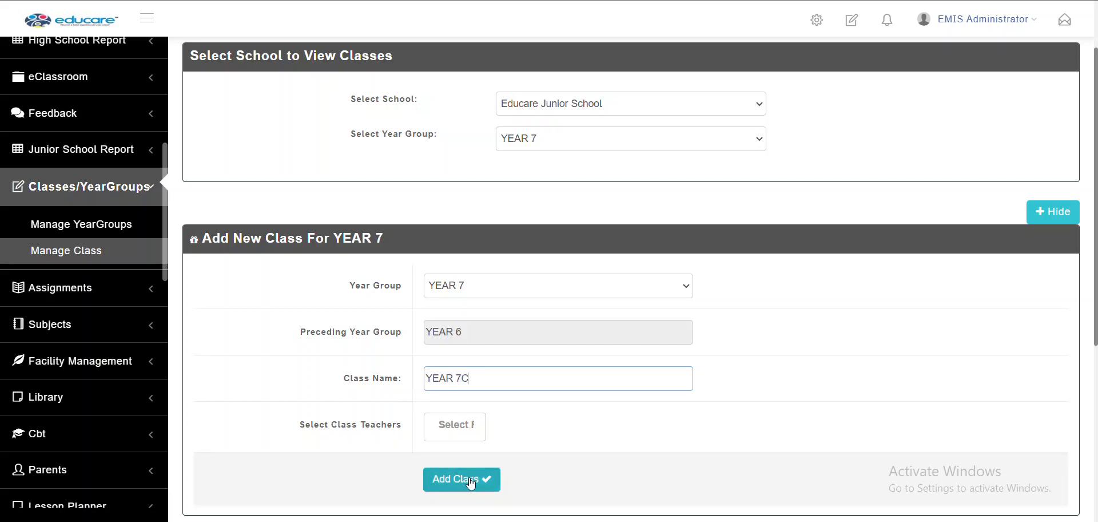
pyautogui.scroll(-1, 503, 441)
pyautogui.click(463, 362)
pyautogui.scroll(-5, 472, 411)
pyautogui.scroll(-2, 472, 410)
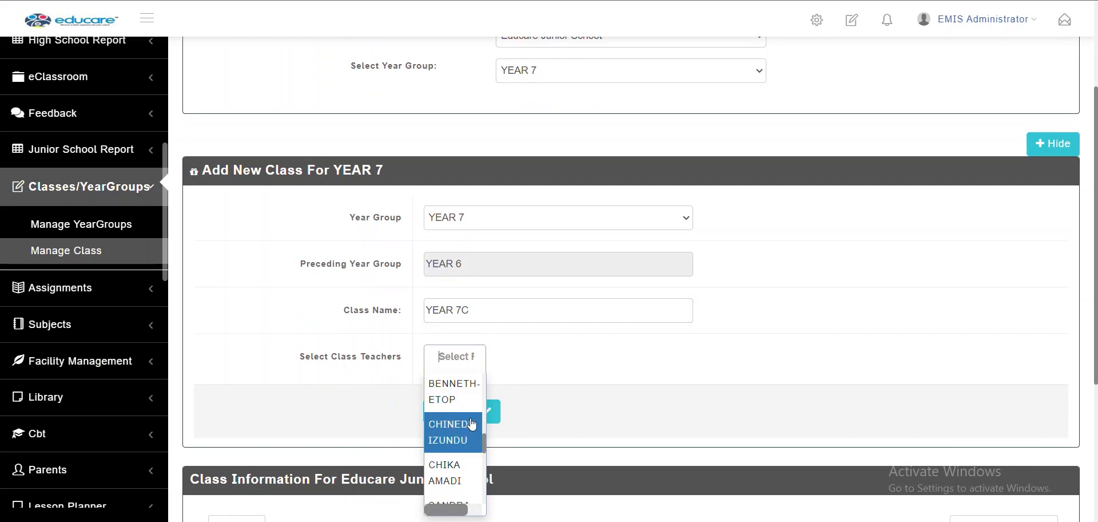
pyautogui.click(472, 425)
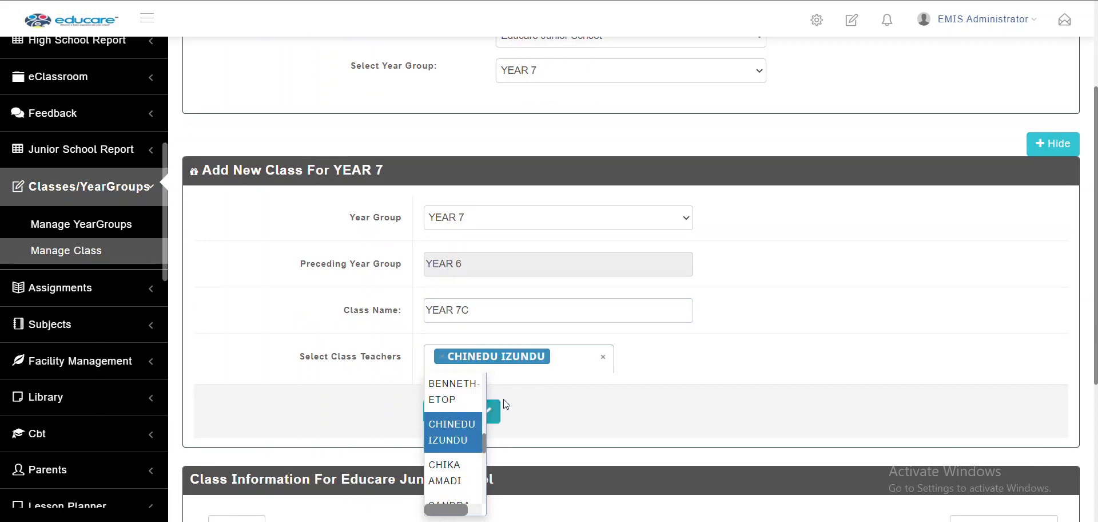
pyautogui.click(568, 399)
# Search for a second class teacher by first name, select that teacher for YEAR 7C, and add the class.
pyautogui.click(573, 360)
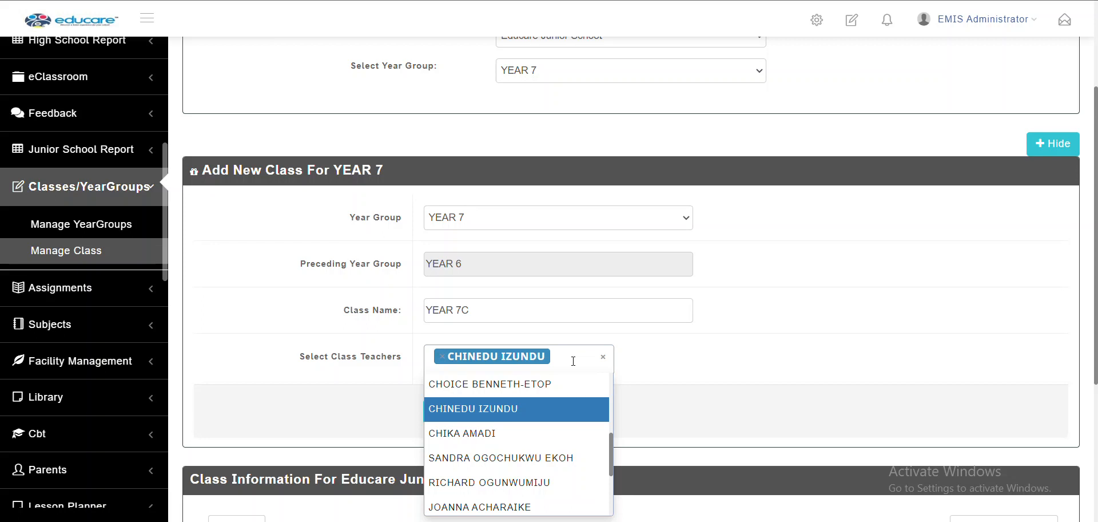
pyautogui.write('CHIK')
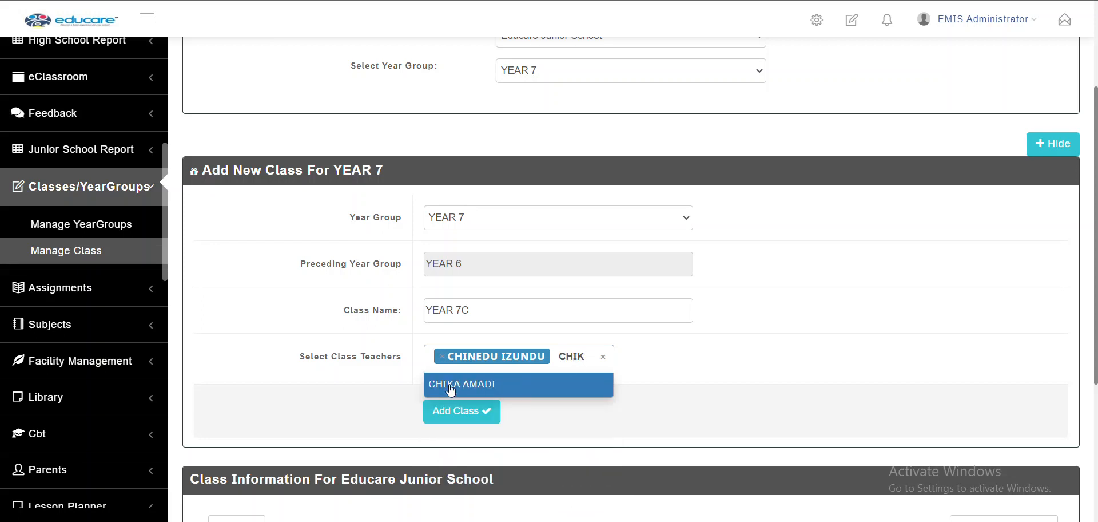
pyautogui.click(451, 391)
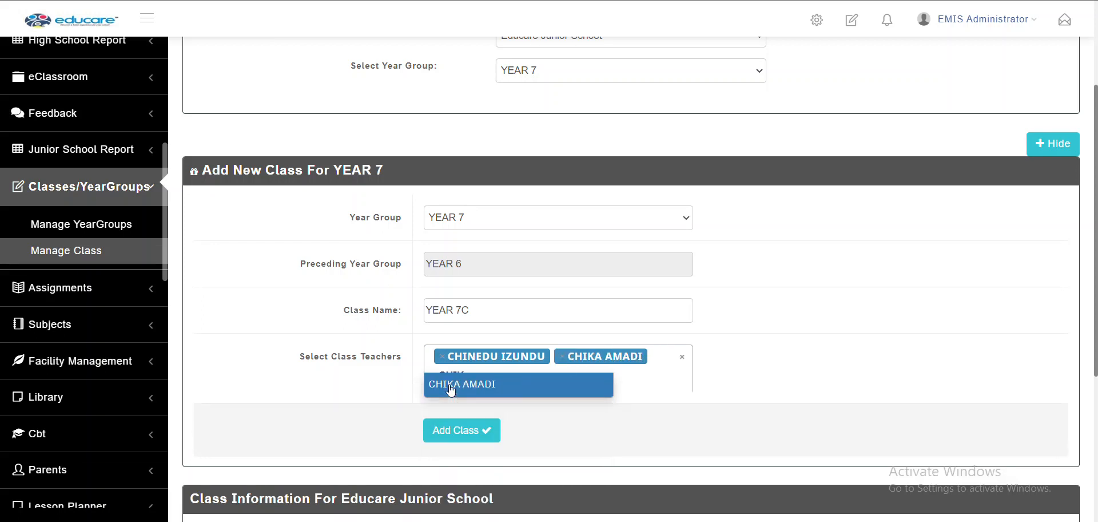
pyautogui.click(723, 424)
pyautogui.click(467, 430)
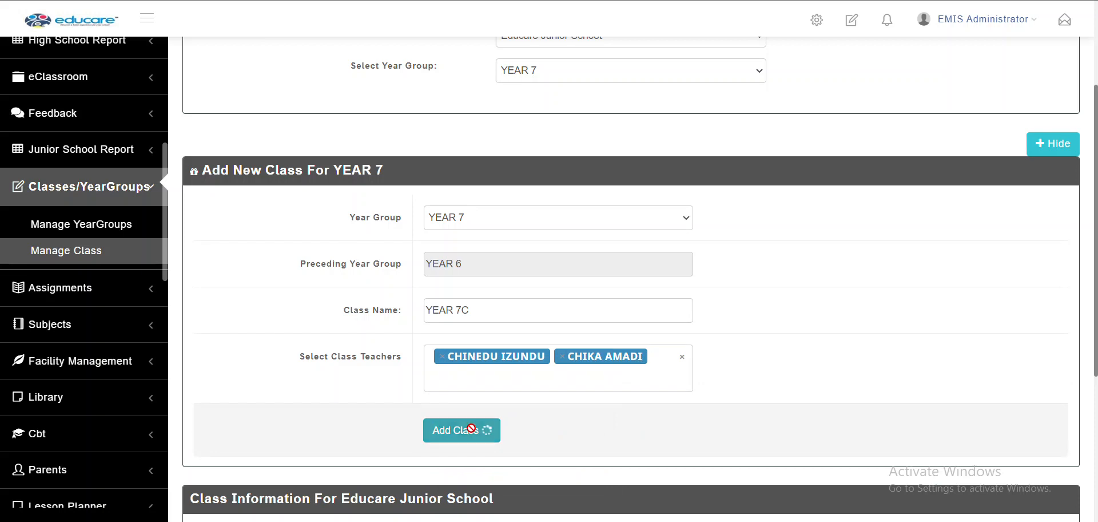
pyautogui.scroll(-5, 606, 443)
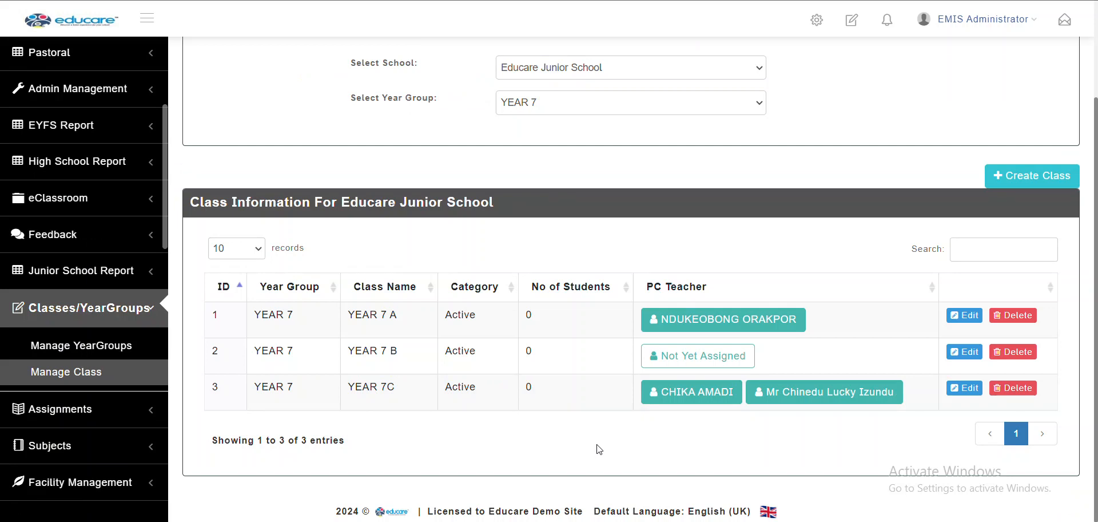
# Leave class management and open the page for creating subjects.
pyautogui.click(81, 308)
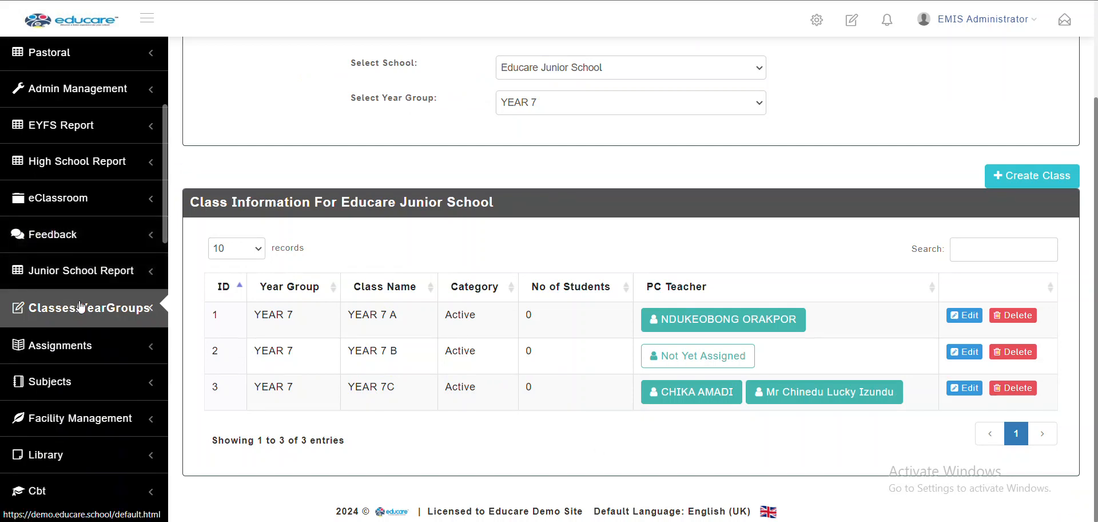
pyautogui.click(115, 383)
pyautogui.scroll(-3, 115, 384)
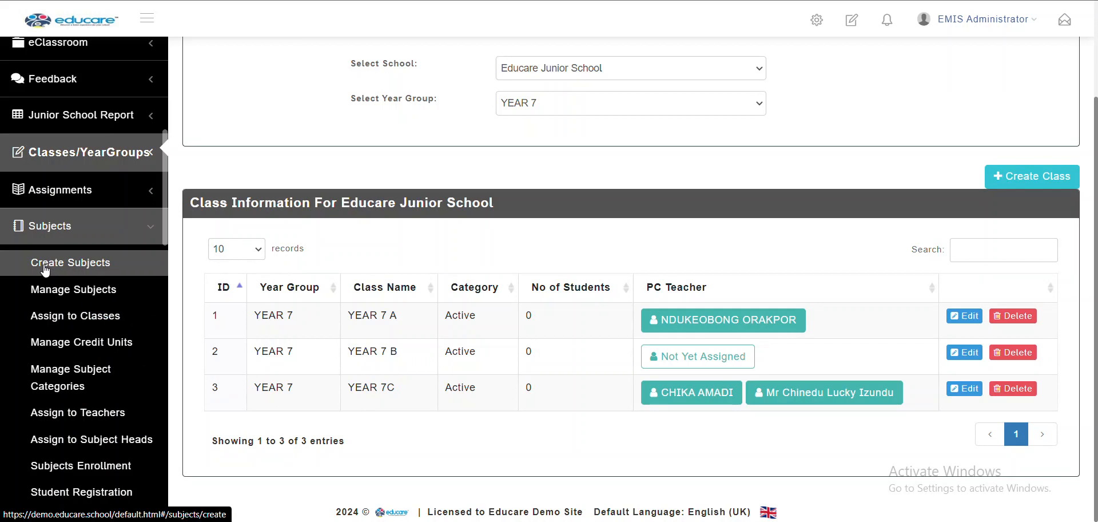
pyautogui.click(111, 264)
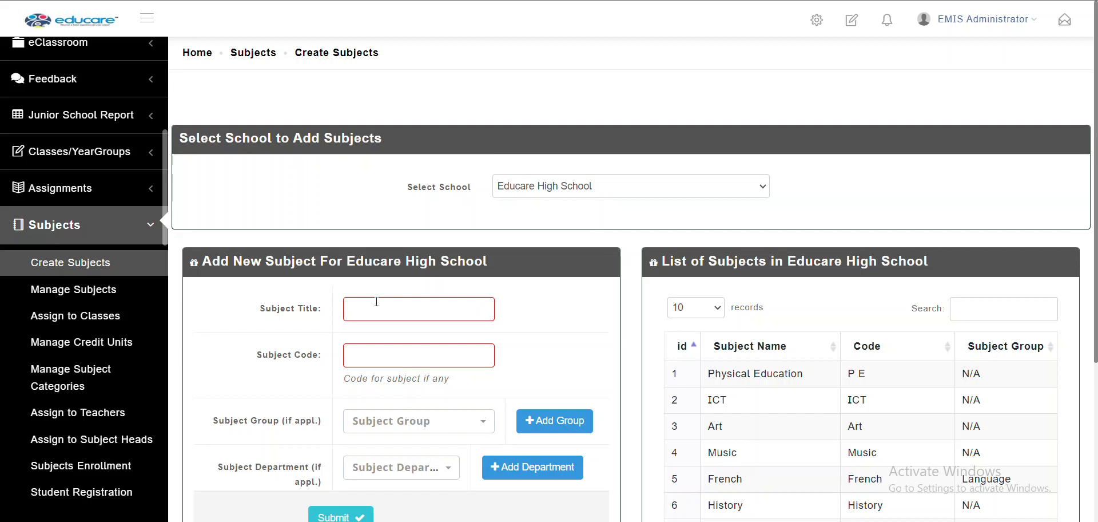
# Create a subject for Educare High School with the title Coding and the code Coding, and submit it.
pyautogui.click(355, 310)
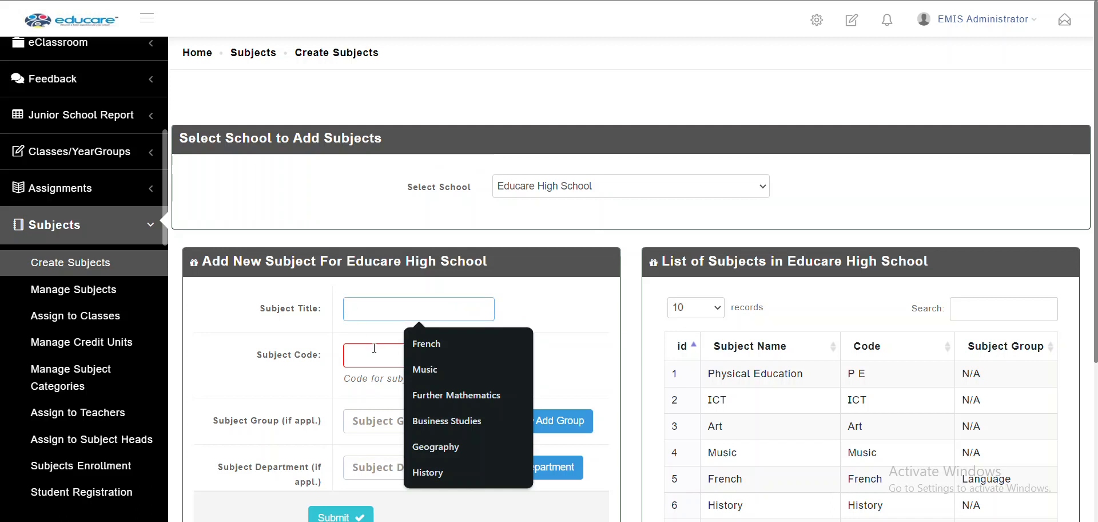
pyautogui.click(495, 296)
pyautogui.click(452, 309)
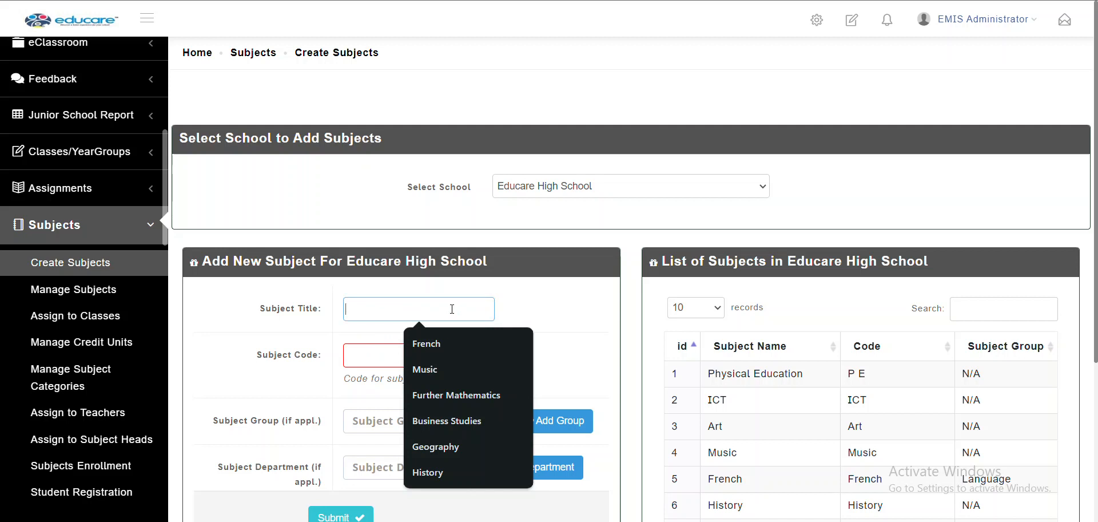
pyautogui.write('Coding')
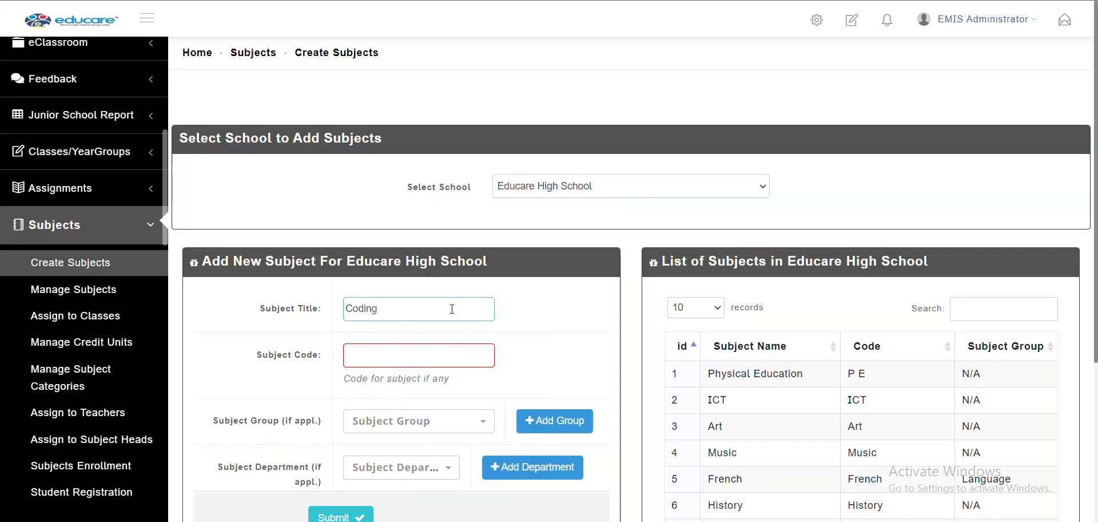
pyautogui.click(394, 361)
pyautogui.write('Cod')
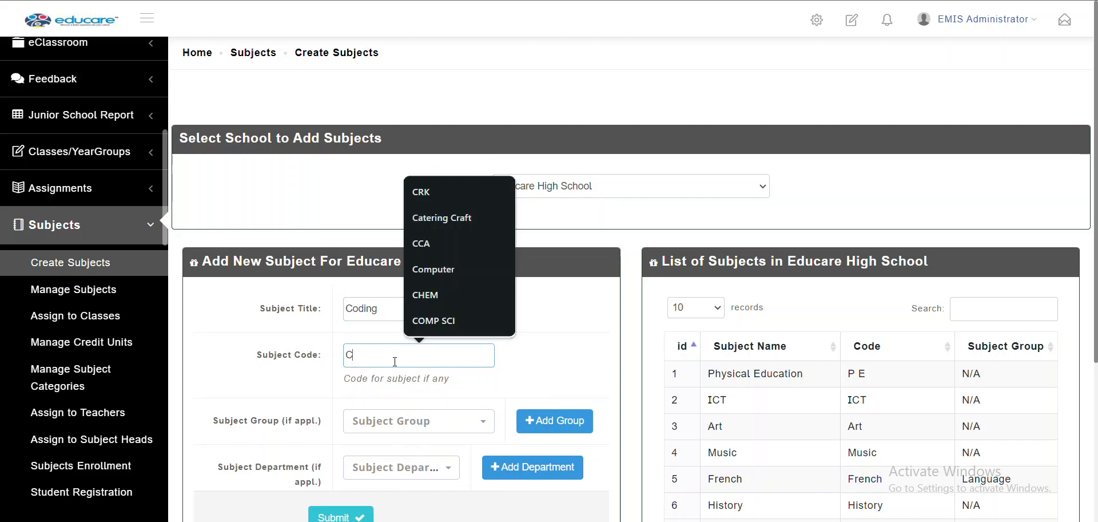
pyautogui.write('ing')
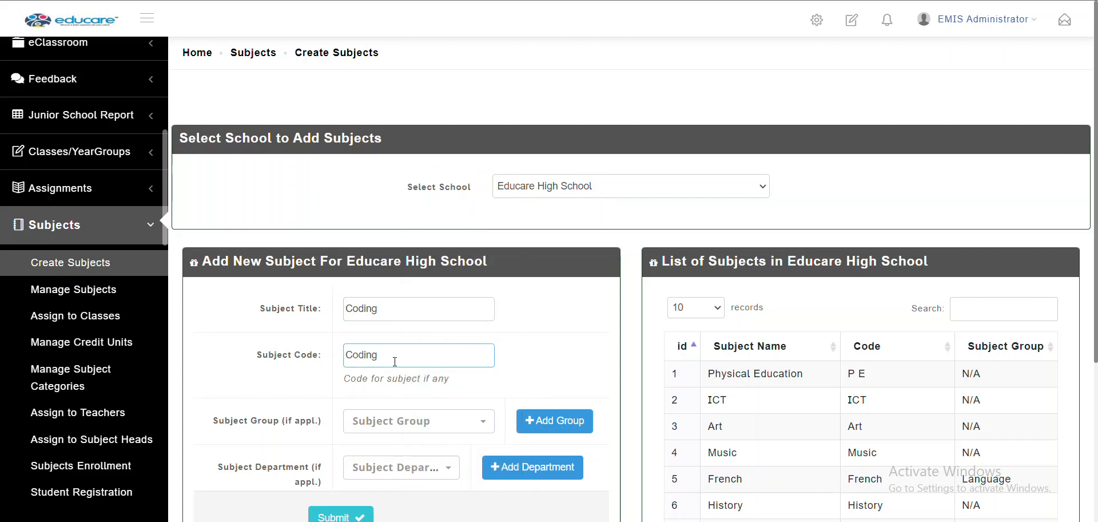
pyautogui.click(580, 337)
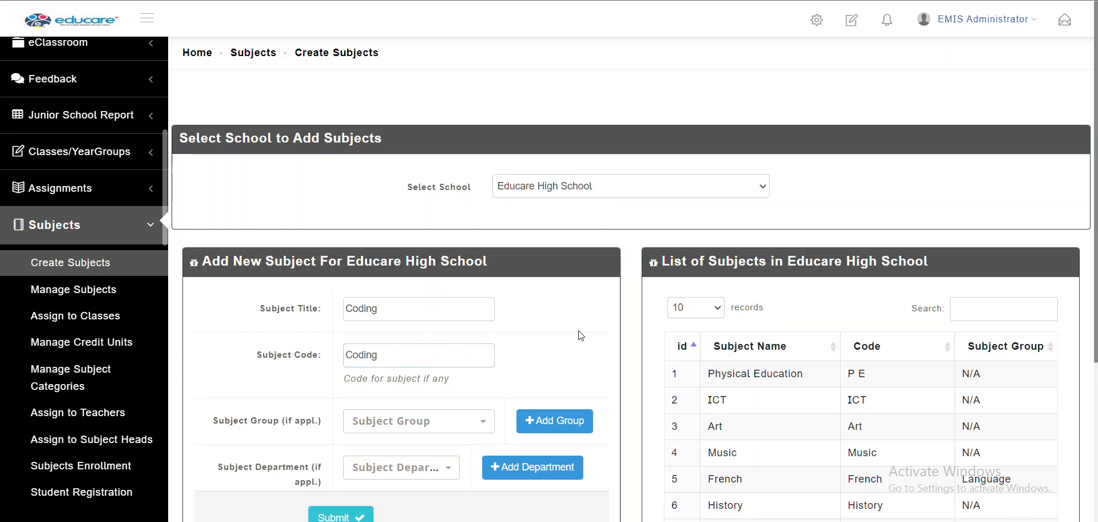
pyautogui.scroll(-4, 580, 334)
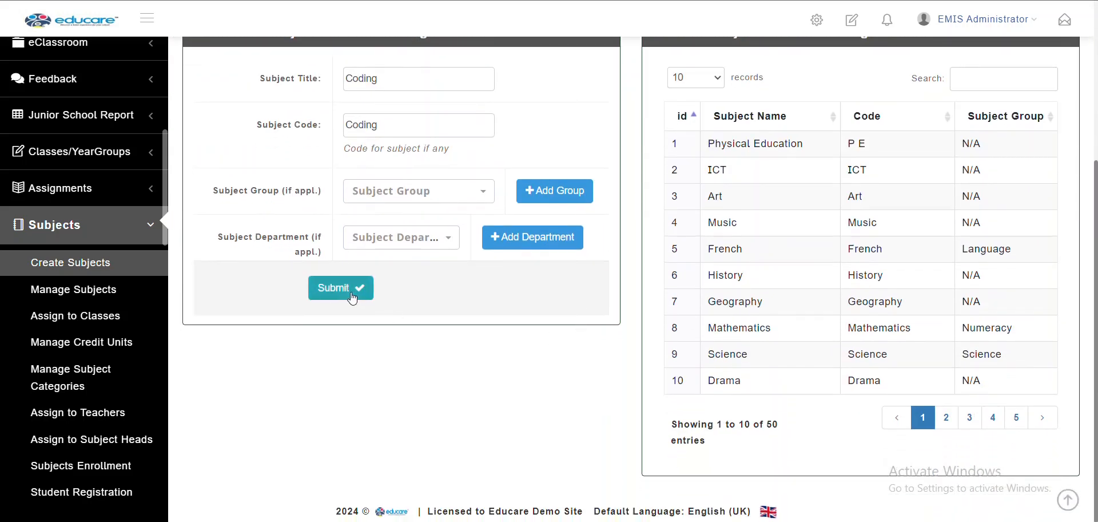
pyautogui.click(350, 292)
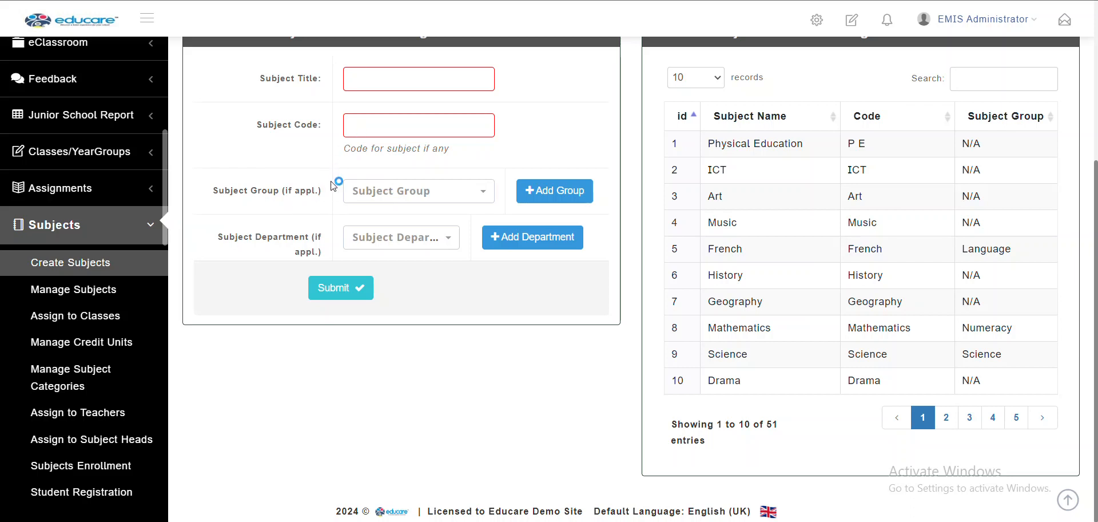
# Open subject management for Educare High School and go to the last page of its subject list.
pyautogui.scroll(1, 331, 181)
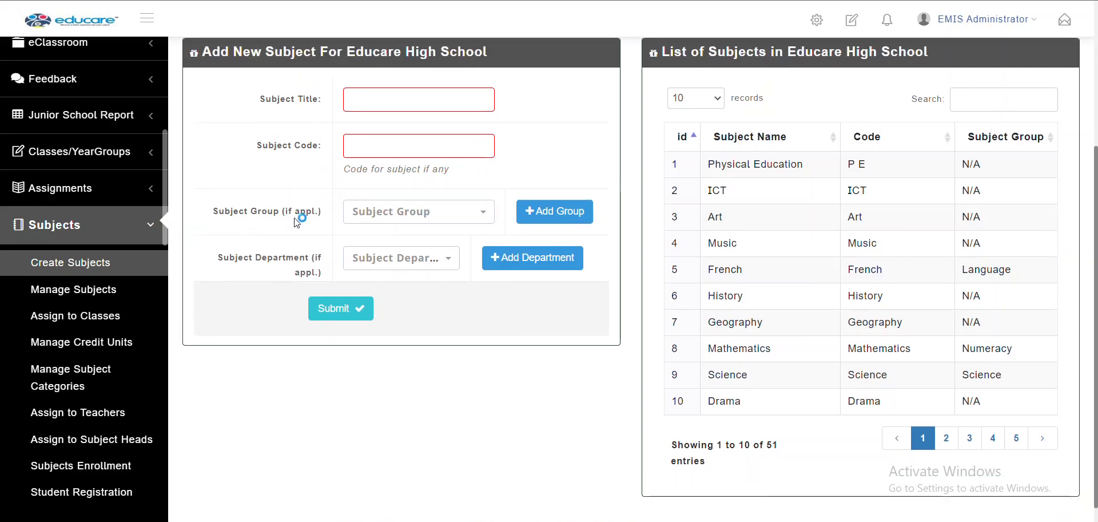
pyautogui.click(109, 293)
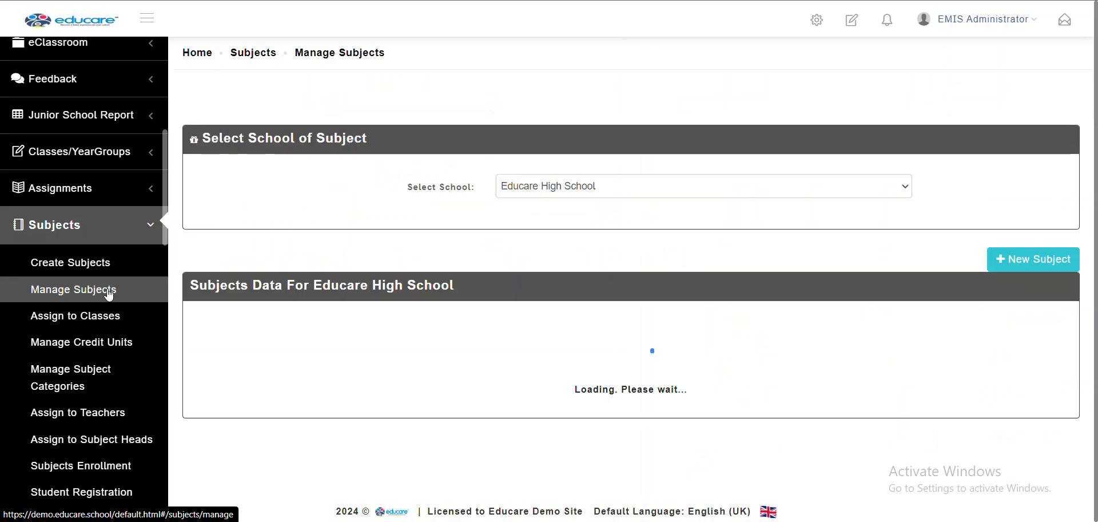
pyautogui.click(587, 189)
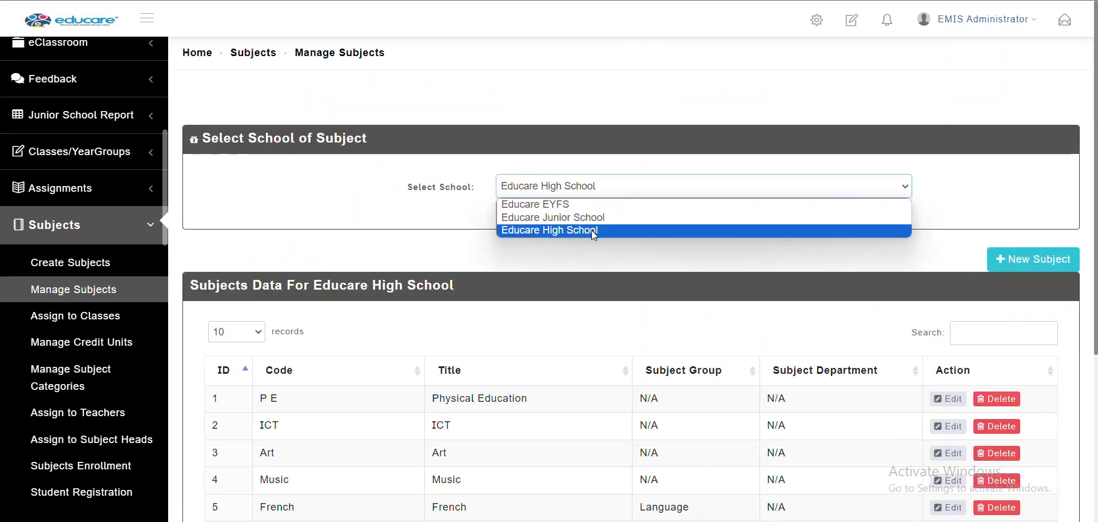
pyautogui.click(579, 229)
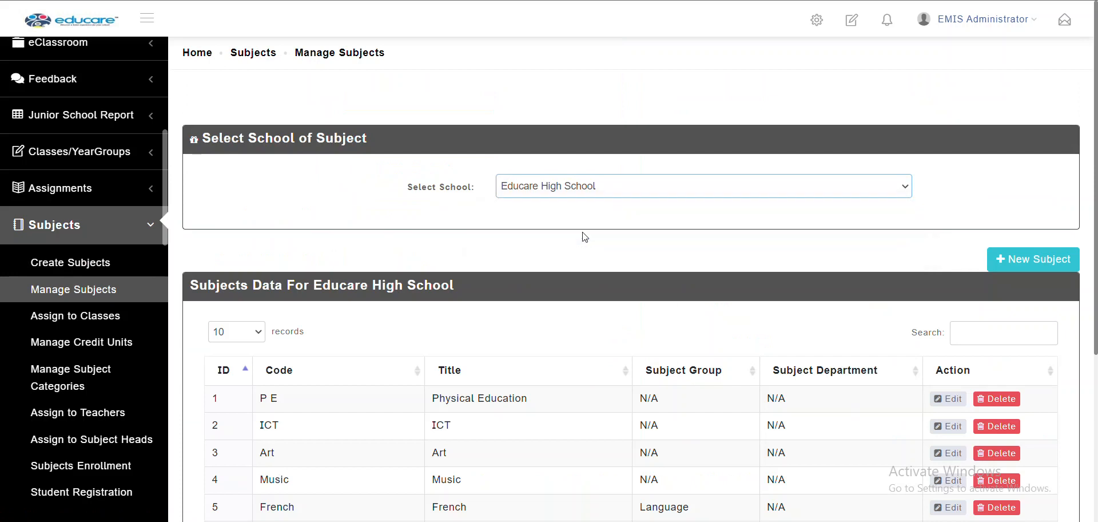
pyautogui.scroll(-4, 595, 302)
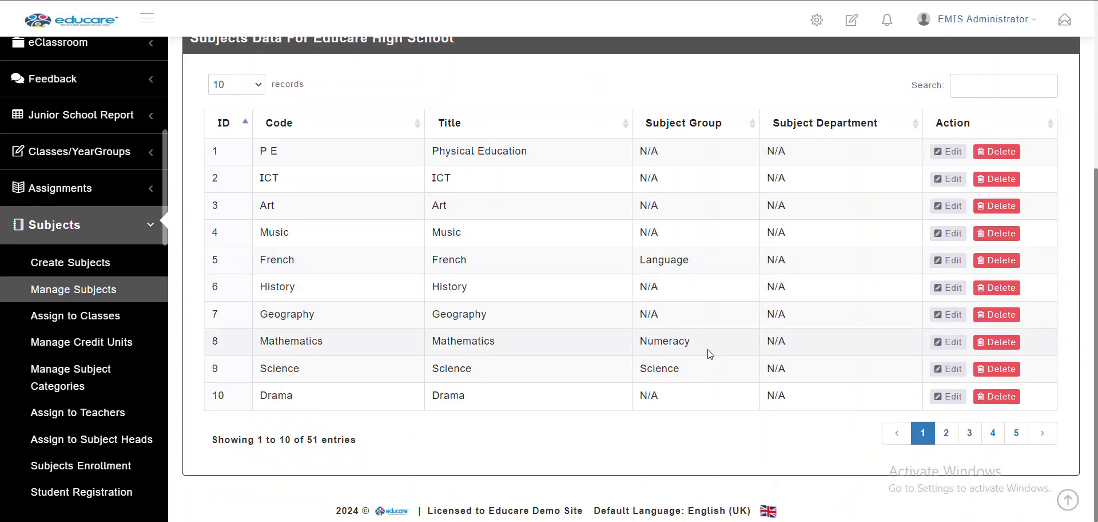
pyautogui.click(1016, 433)
pyautogui.click(1010, 433)
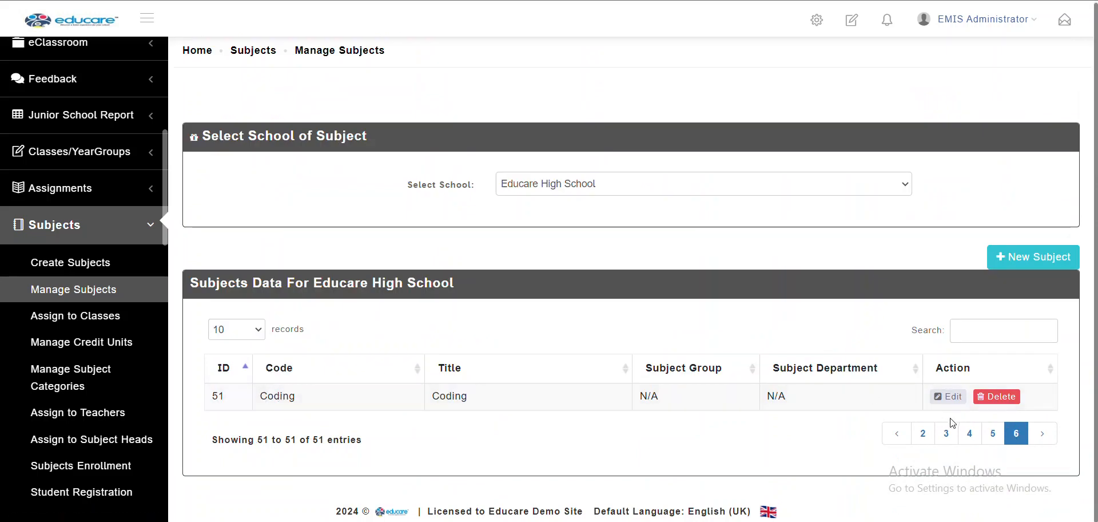
# Open the Coding subject for editing, cancel the update, and delete the subject from Educare High School.
pyautogui.click(948, 400)
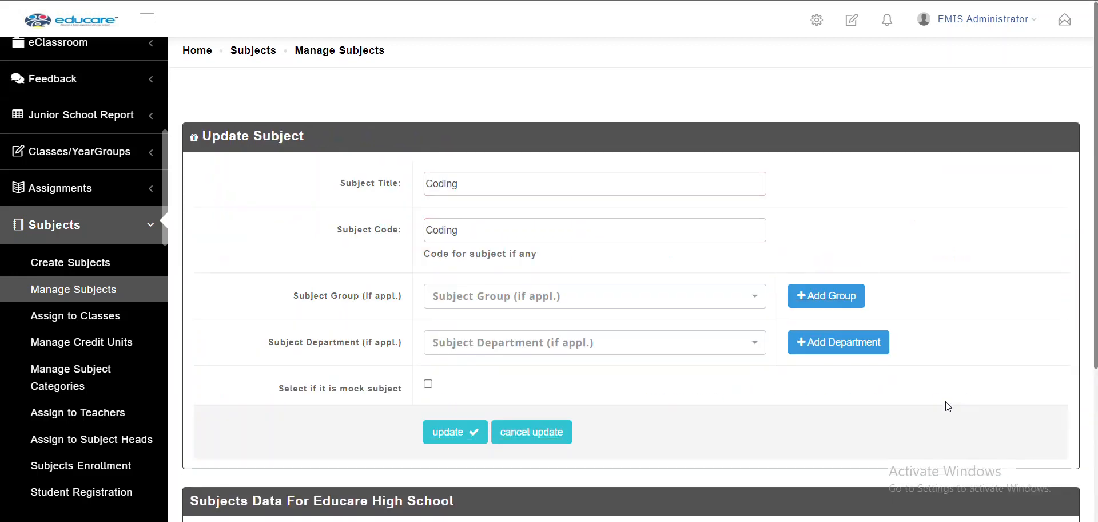
pyautogui.click(522, 438)
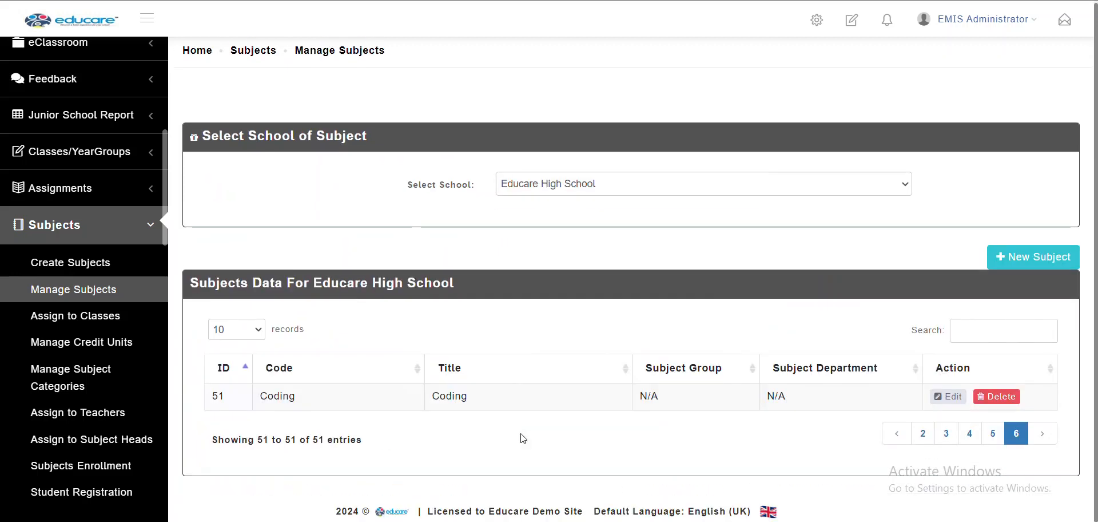
pyautogui.click(998, 397)
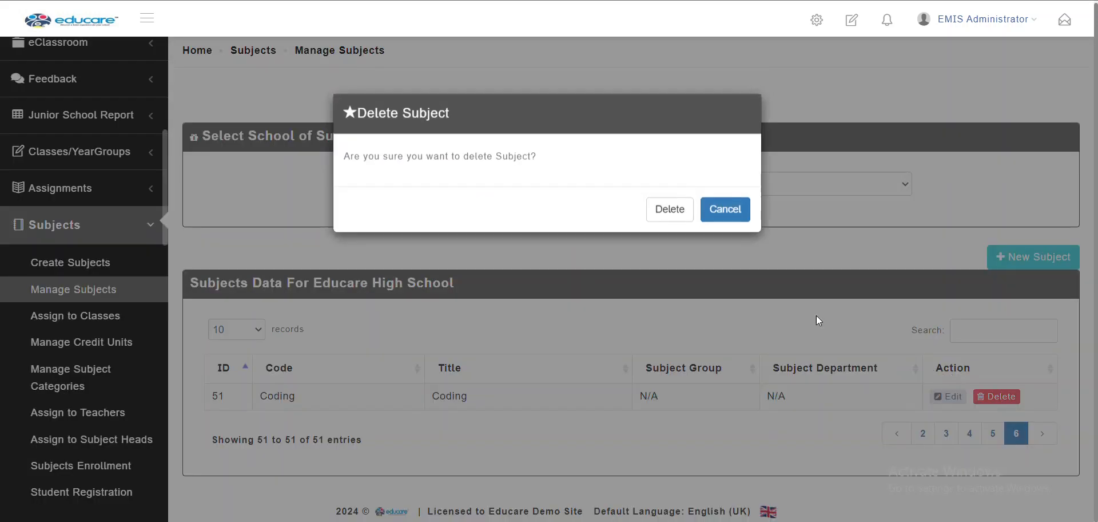
pyautogui.click(663, 209)
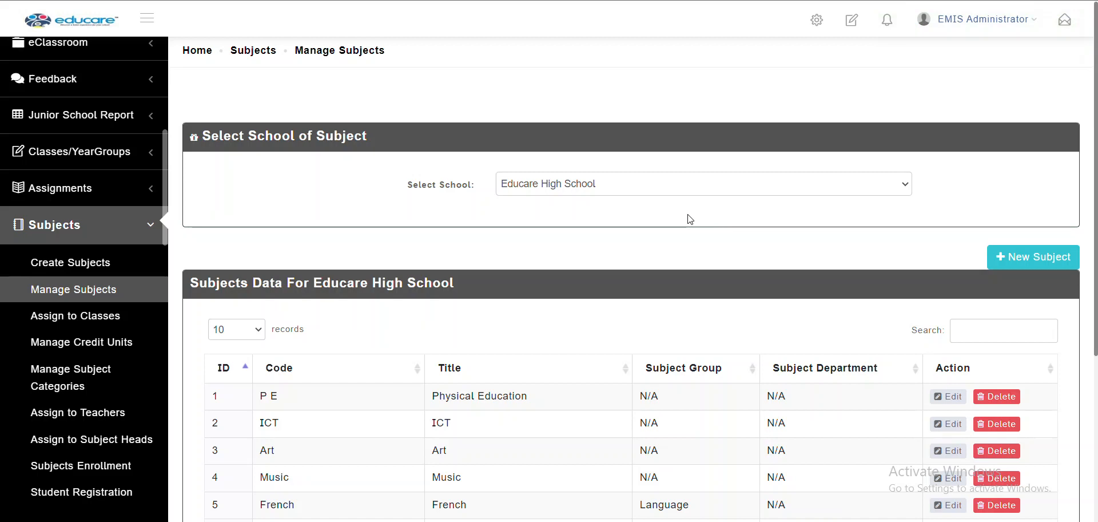
# Open the page for assigning subjects to classes and choose the YEAR SEVEN year group of Educare High School.
pyautogui.click(76, 318)
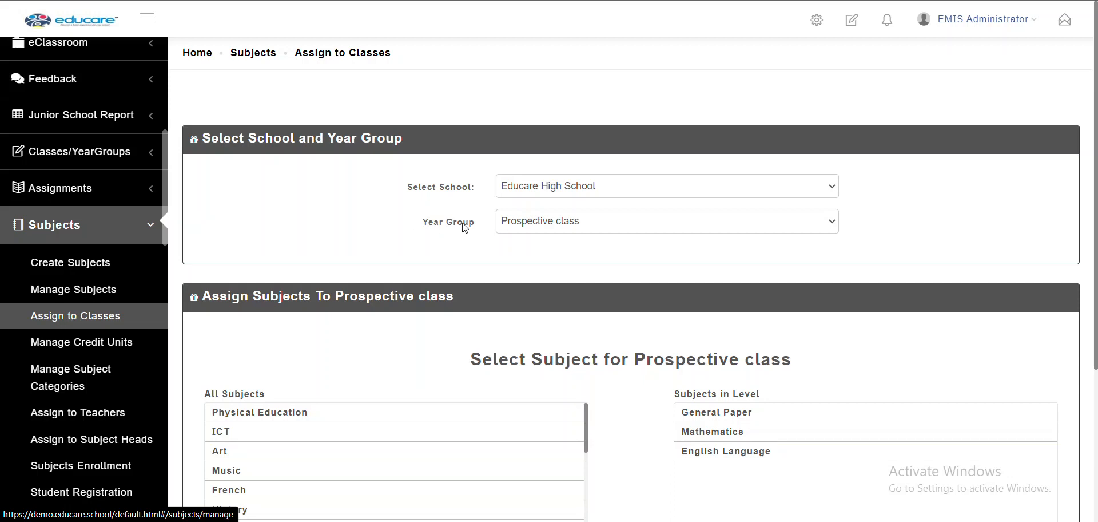
pyautogui.click(538, 232)
pyautogui.click(561, 252)
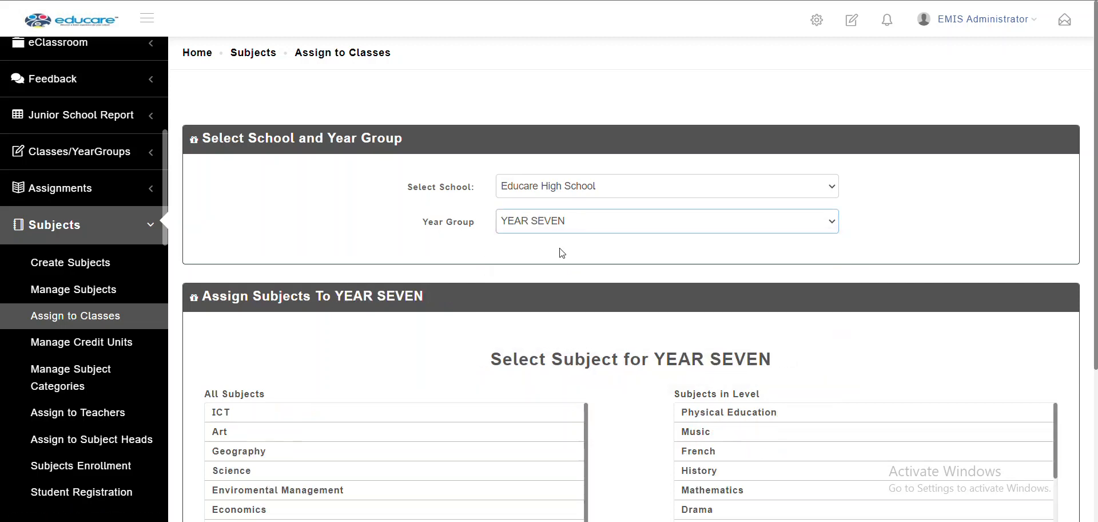
pyautogui.scroll(-3, 586, 332)
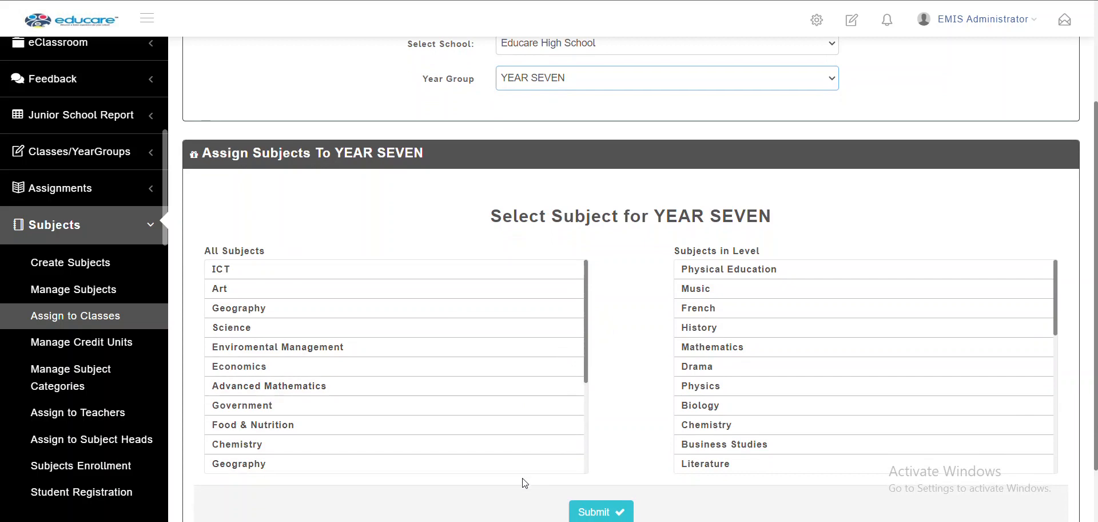
# Remove History and all the other subjects from the subjects in level for YEAR SEVEN.
pyautogui.click(806, 332)
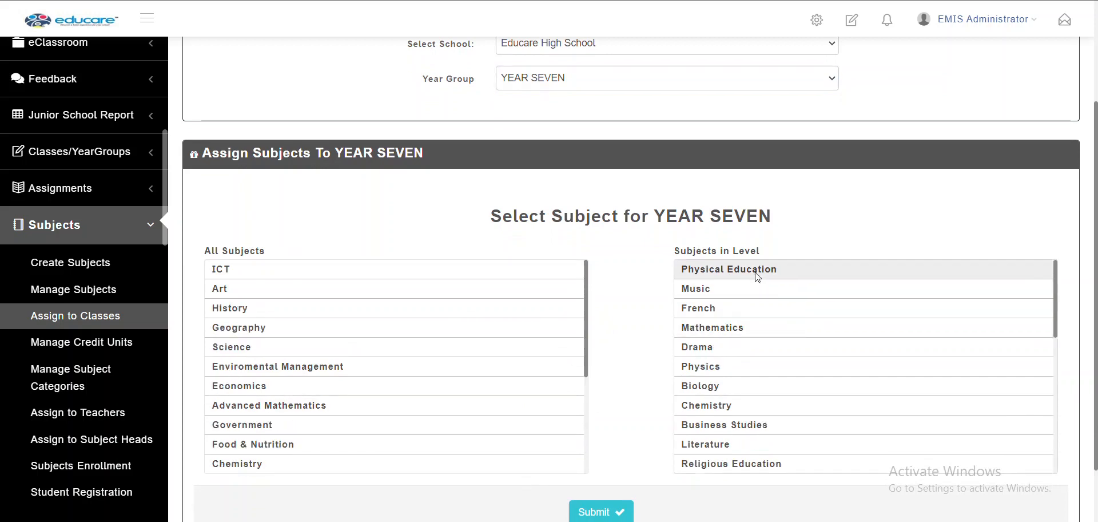
pyautogui.doubleClick(757, 274)
pyautogui.doubleClick(756, 274)
pyautogui.tripleClick(755, 274)
pyautogui.tripleClick(755, 273)
pyautogui.doubleClick(757, 274)
pyautogui.doubleClick(757, 274)
pyautogui.doubleClick(757, 274)
pyautogui.doubleClick(757, 274)
pyautogui.doubleClick(757, 274)
pyautogui.tripleClick(757, 274)
pyautogui.doubleClick(757, 274)
pyautogui.doubleClick(757, 274)
pyautogui.doubleClick(756, 274)
pyautogui.click(757, 274)
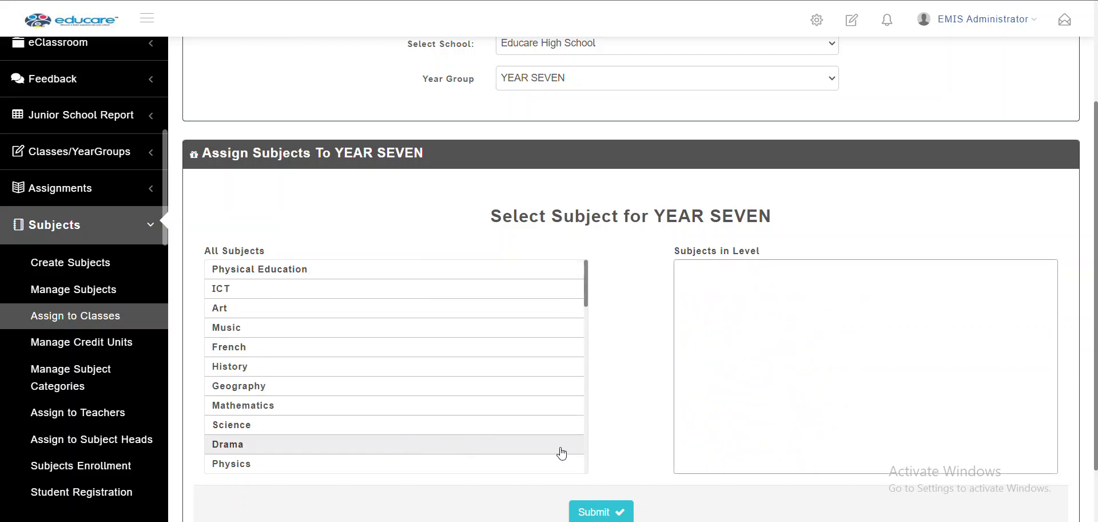
# Add Physical Education, ICT, Art, Music, French, History, Geography, Mathematics and Science to the subjects in level for YEAR SEVEN.
pyautogui.scroll(2, 571, 274)
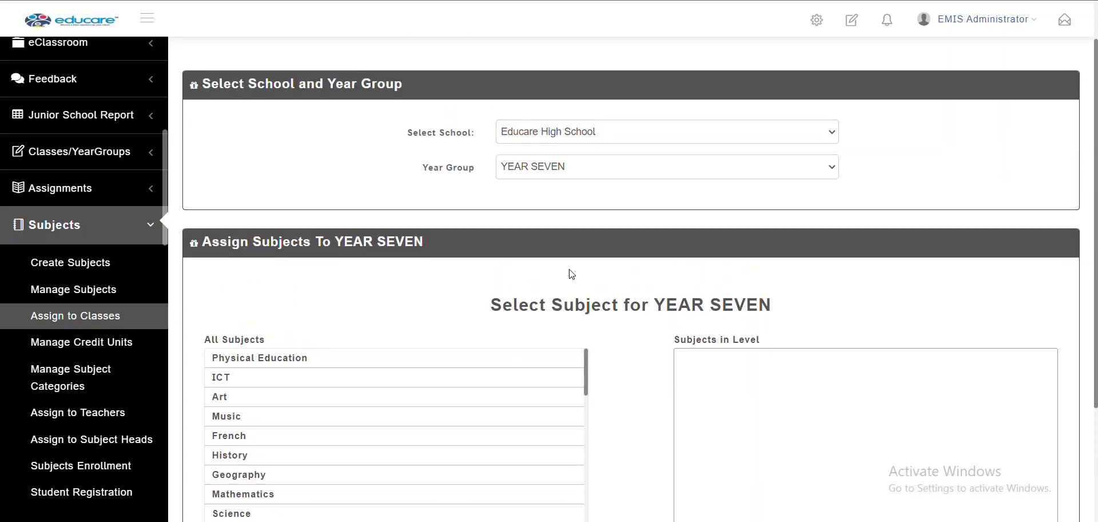
pyautogui.click(525, 167)
pyautogui.click(541, 198)
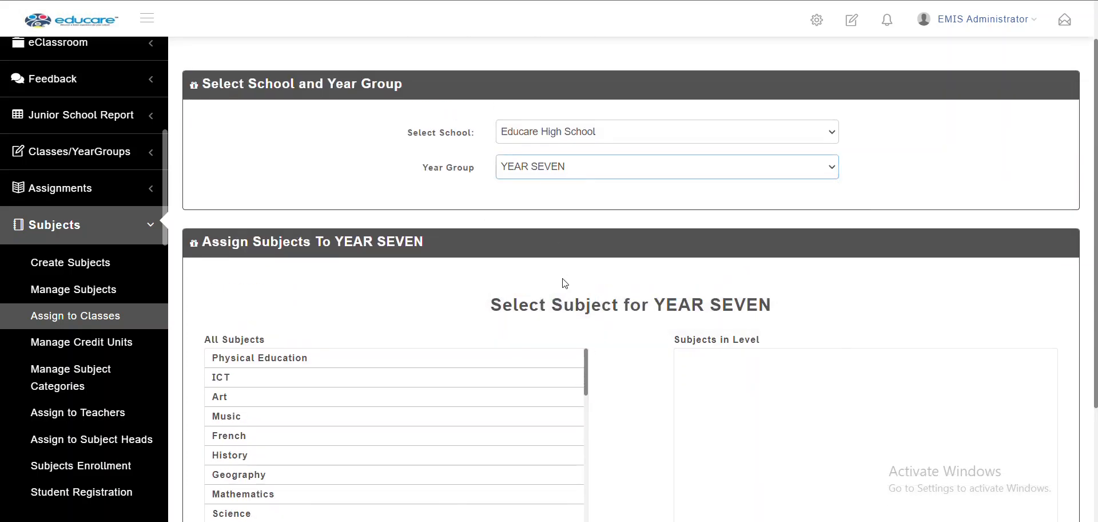
pyautogui.scroll(-2, 565, 283)
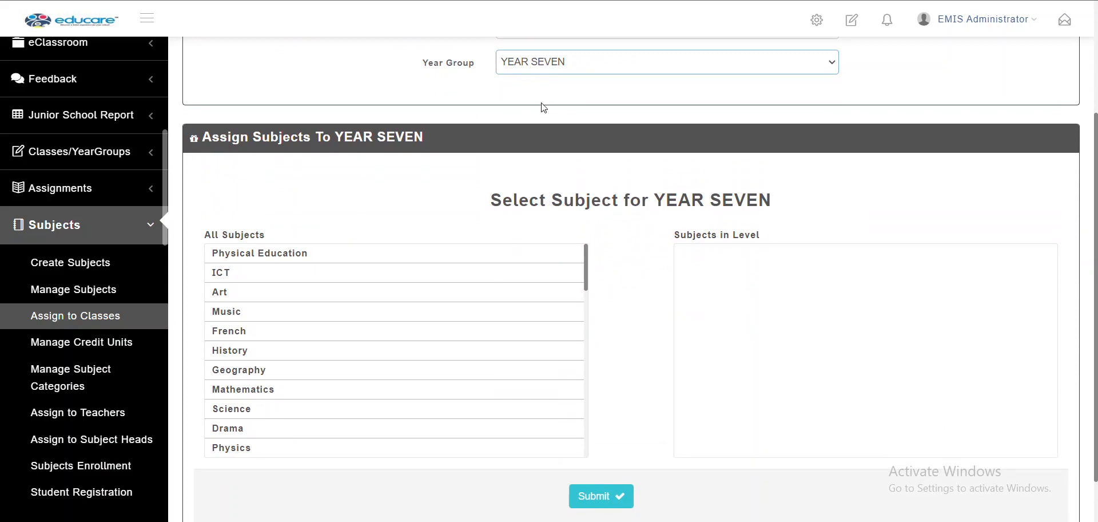
pyautogui.click(264, 258)
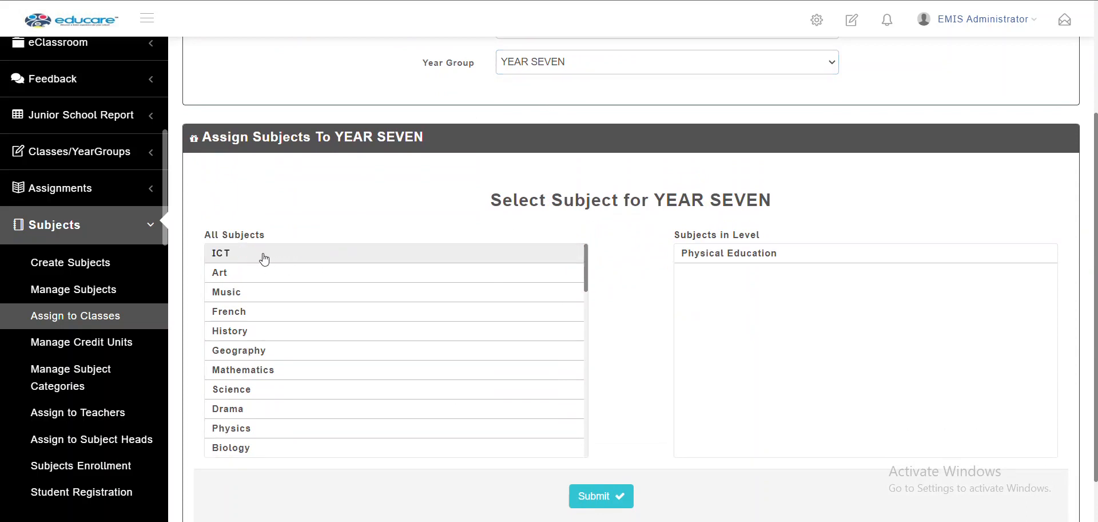
pyautogui.click(264, 255)
pyautogui.click(264, 255)
pyautogui.click(264, 255)
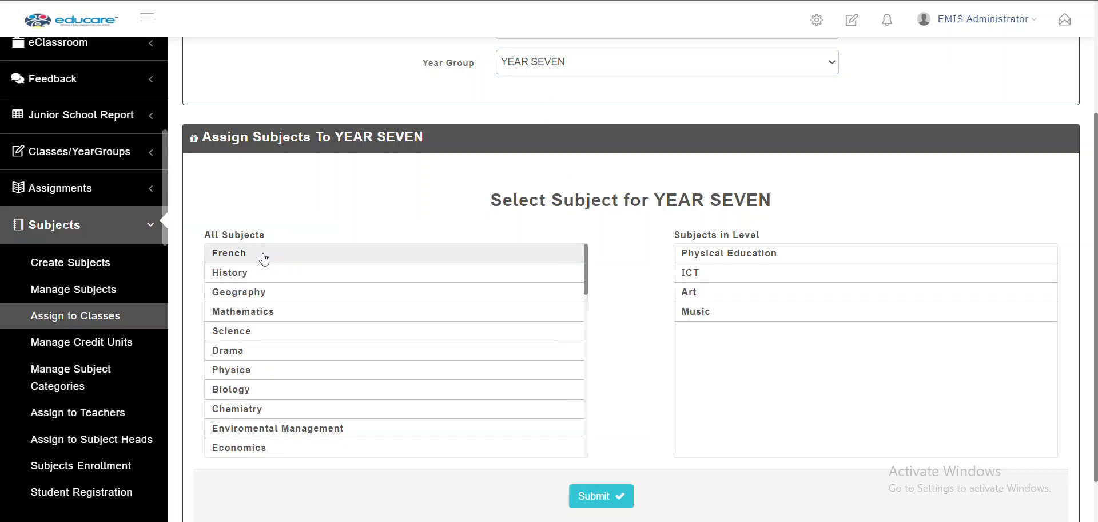
pyautogui.doubleClick(264, 255)
pyautogui.click(263, 255)
pyautogui.click(263, 255)
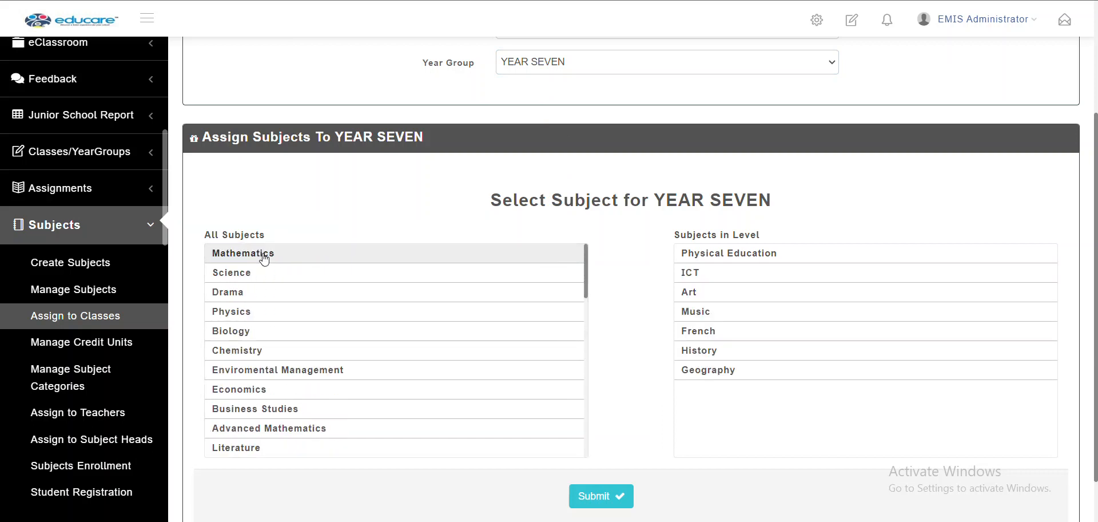
pyautogui.click(264, 255)
pyautogui.click(264, 254)
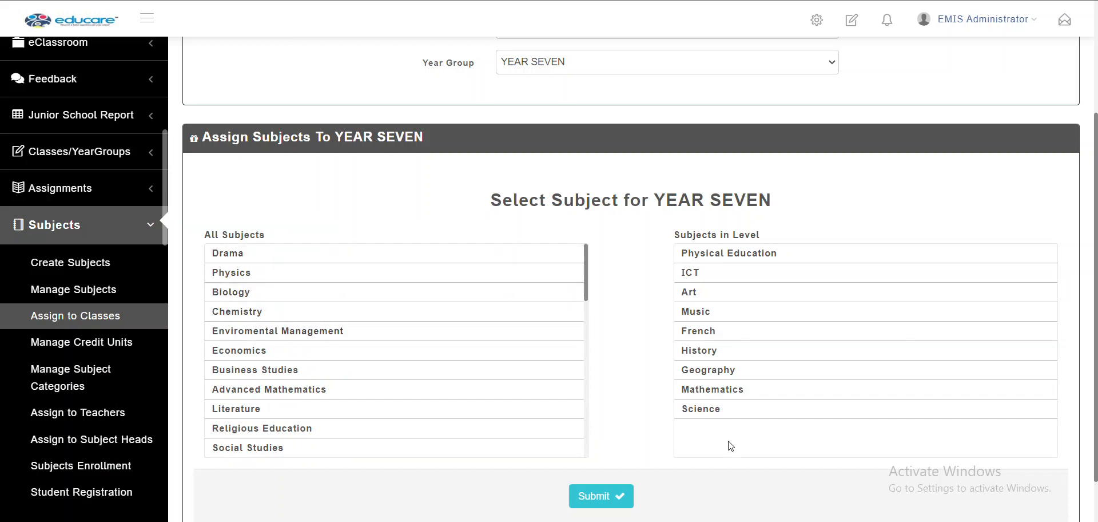
# Look through the remaining available subjects, and switch the year group to YEAR ELEVEN to view its subject assignments.
pyautogui.scroll(-5, 235, 348)
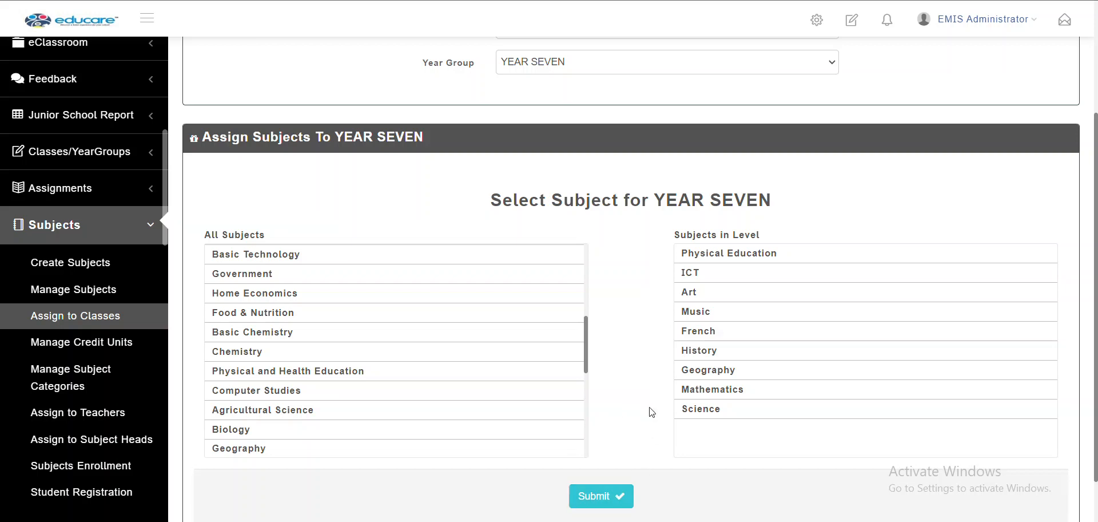
pyautogui.scroll(1, 649, 409)
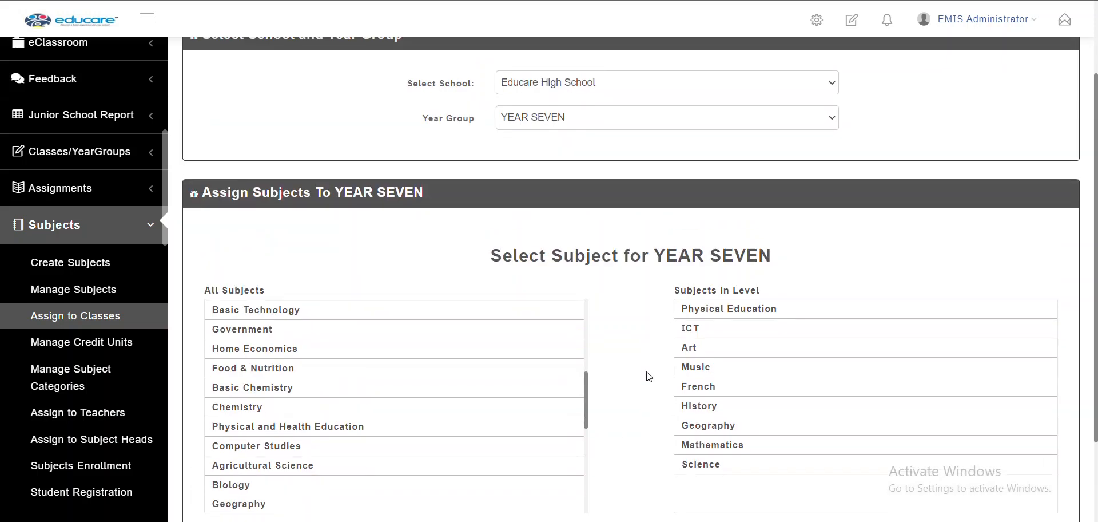
pyautogui.click(537, 120)
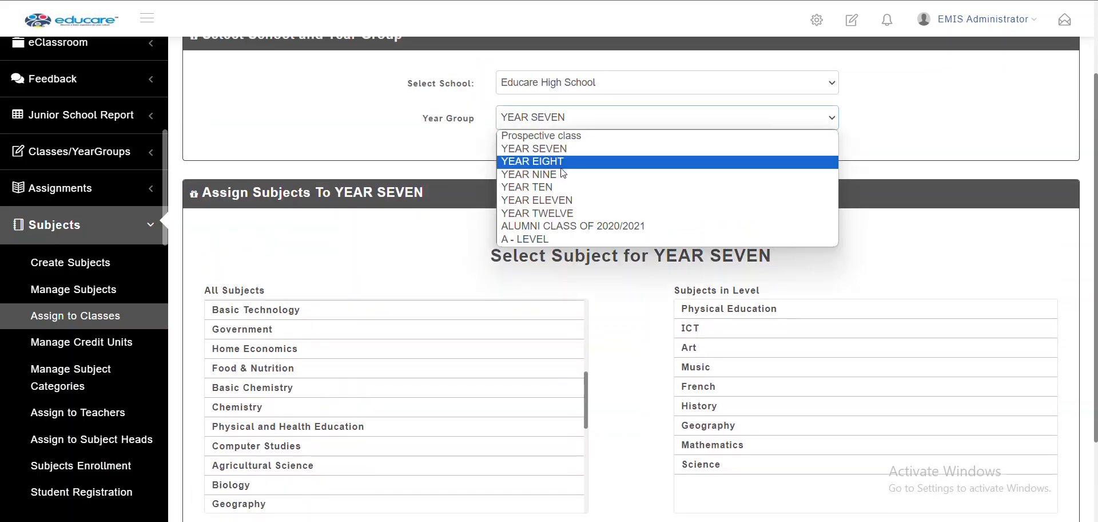
pyautogui.click(571, 200)
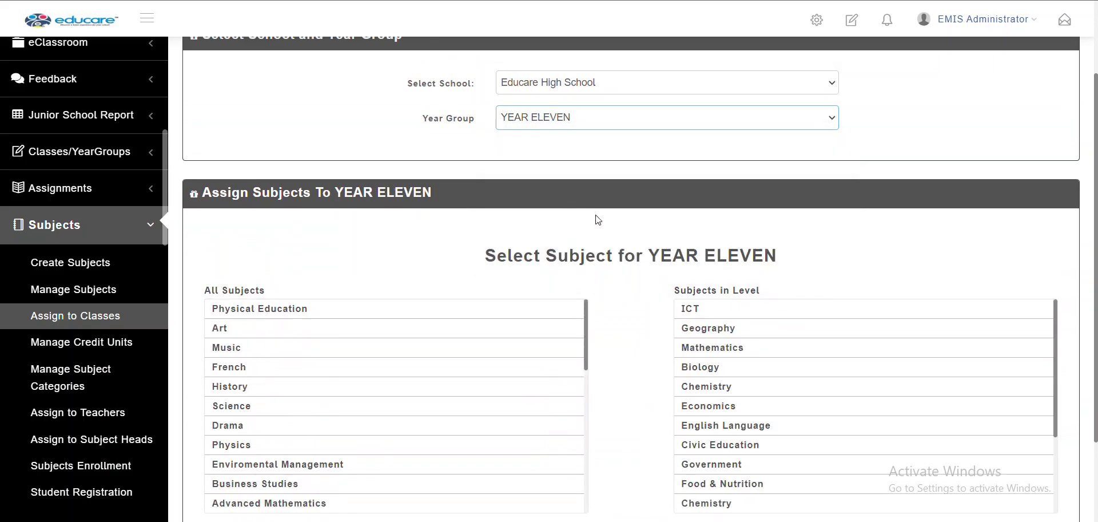
pyautogui.scroll(-2, 659, 321)
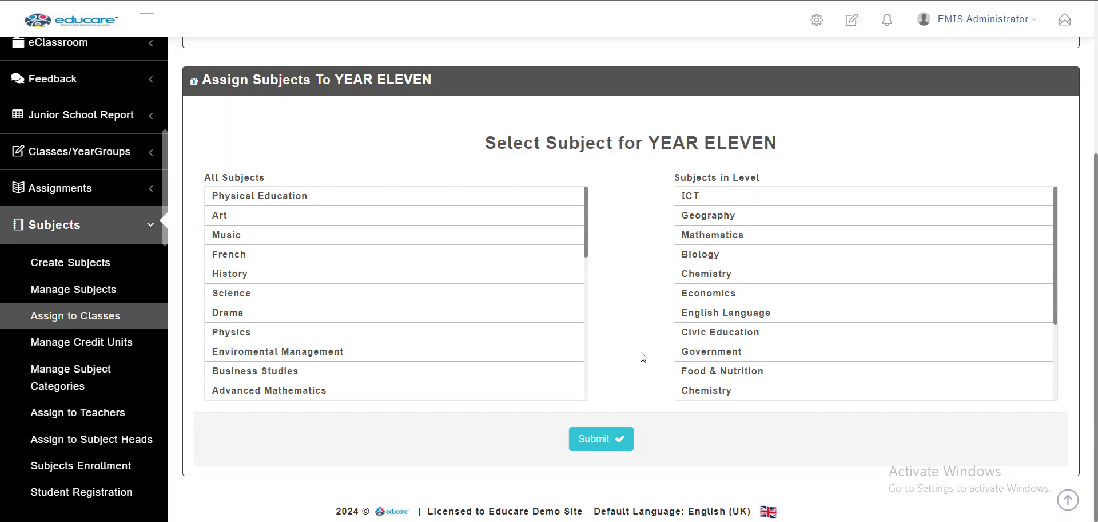
# Open the page for assigning subjects to teachers and choose YEAR SEVEN with the class Year 7 LAVENDER.
pyautogui.click(103, 416)
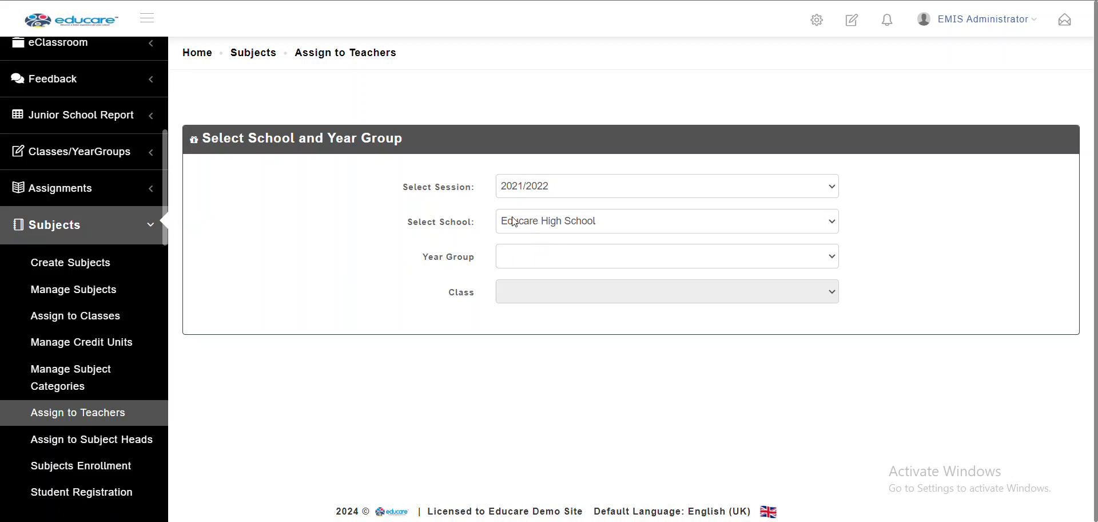
pyautogui.click(538, 259)
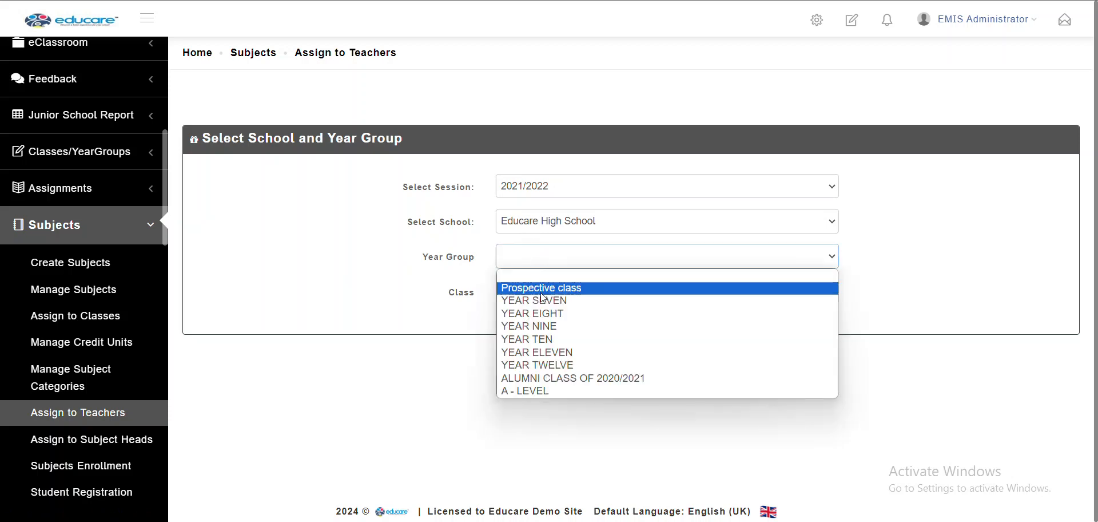
pyautogui.click(544, 302)
pyautogui.click(548, 301)
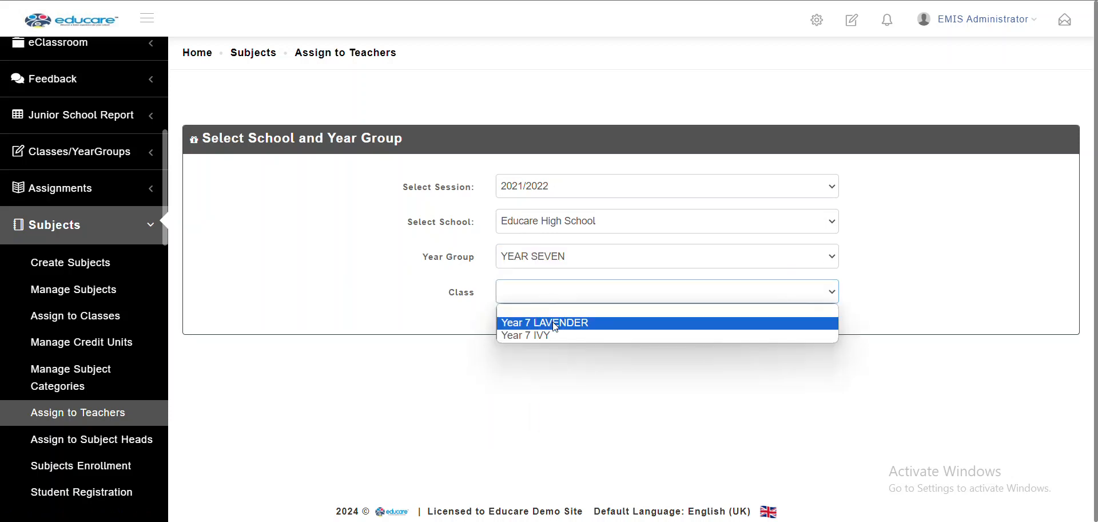
pyautogui.click(552, 322)
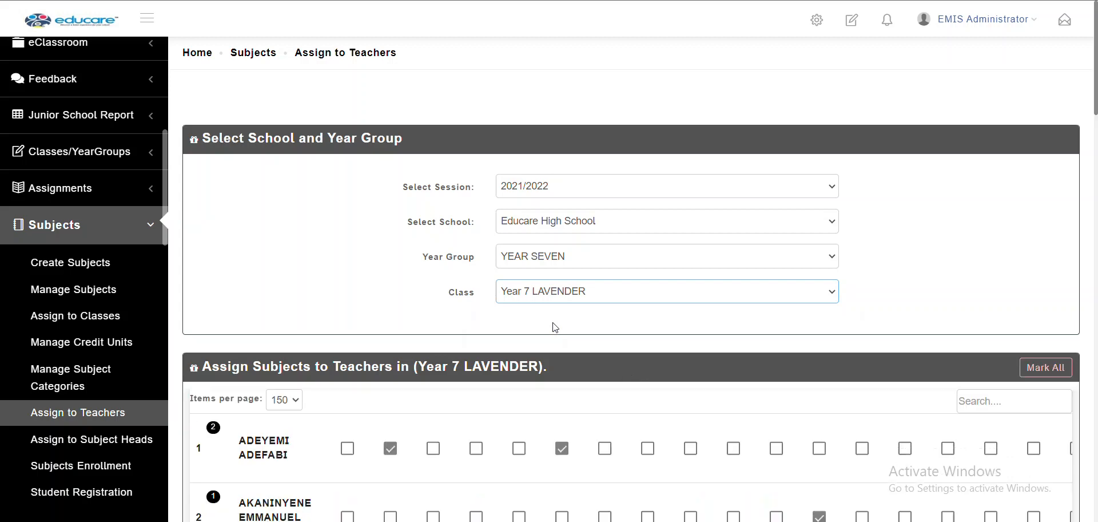
# Examine the grid of teachers and subjects for Year 7 LAVENDER, including which subjects are already assigned to whom.
pyautogui.scroll(-4, 553, 328)
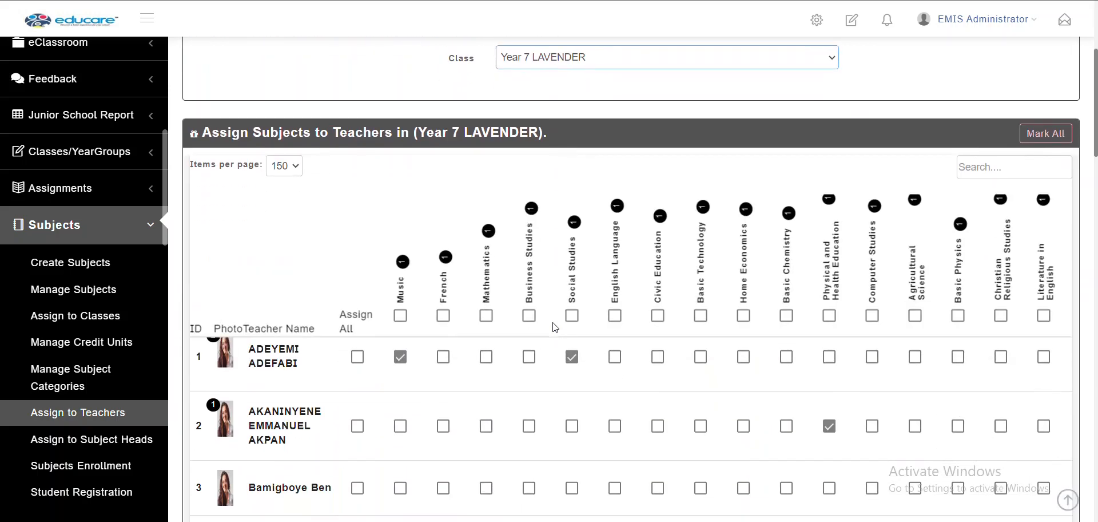
pyautogui.scroll(-2, 552, 328)
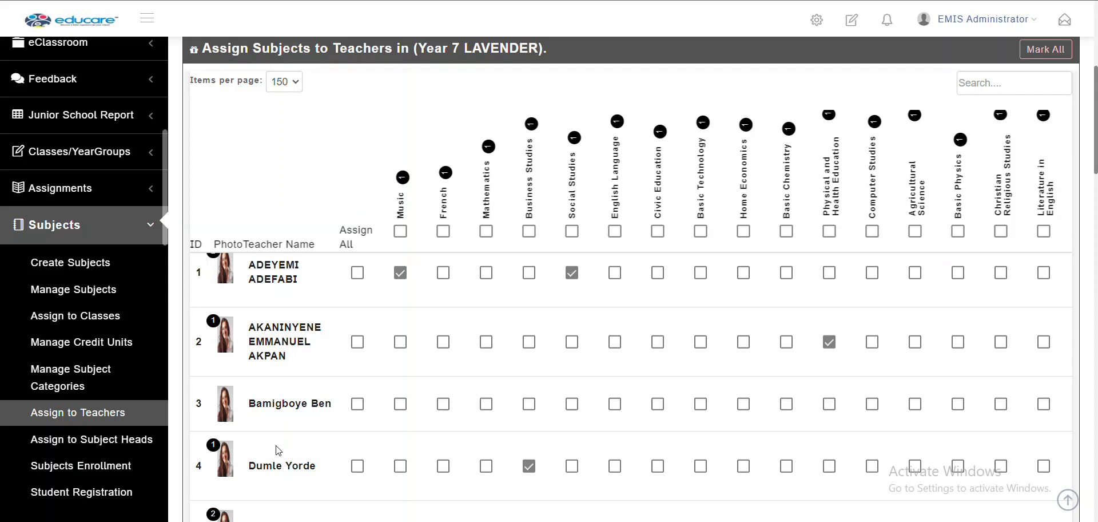
pyautogui.scroll(1, 264, 303)
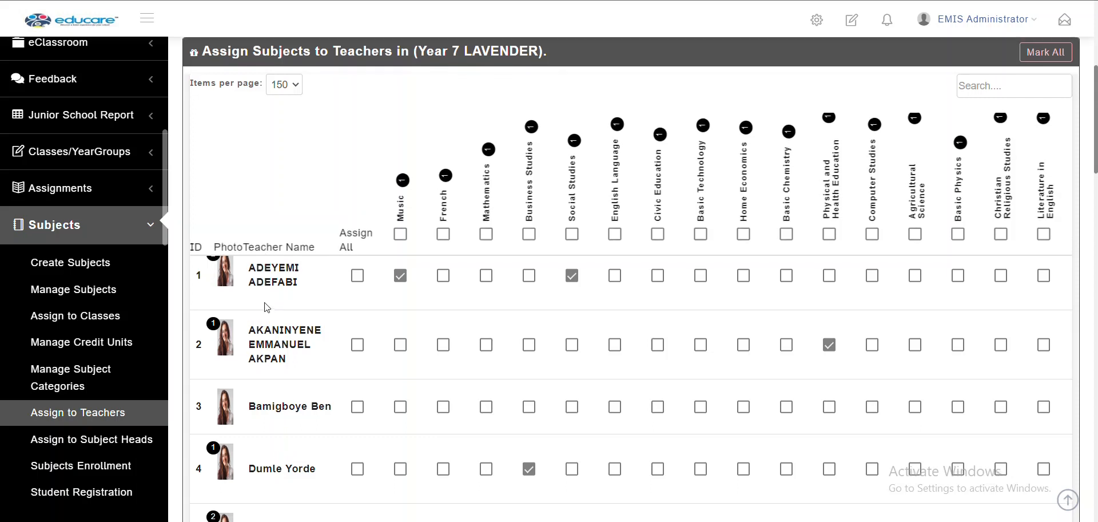
pyautogui.scroll(-5, 277, 401)
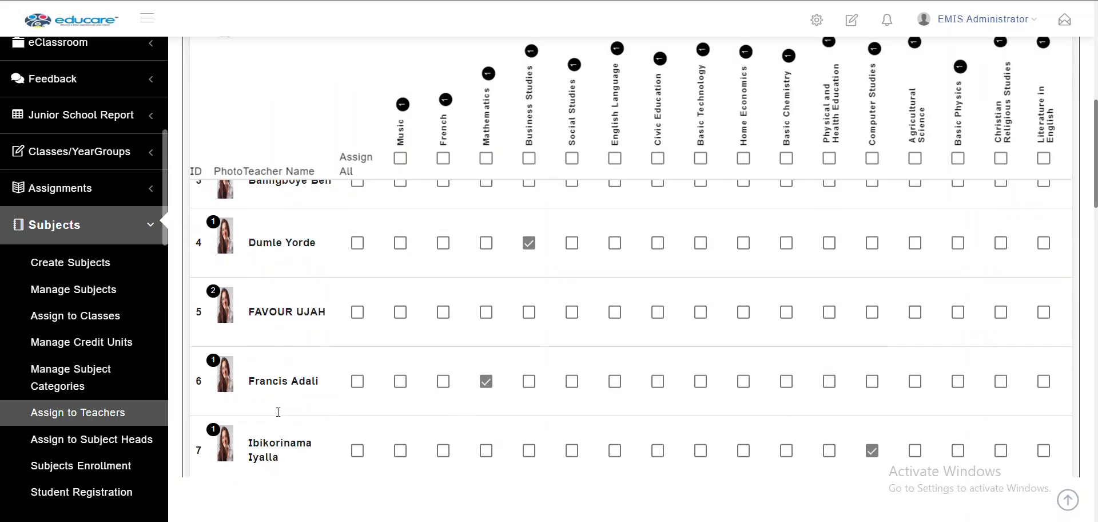
pyautogui.scroll(6, 278, 412)
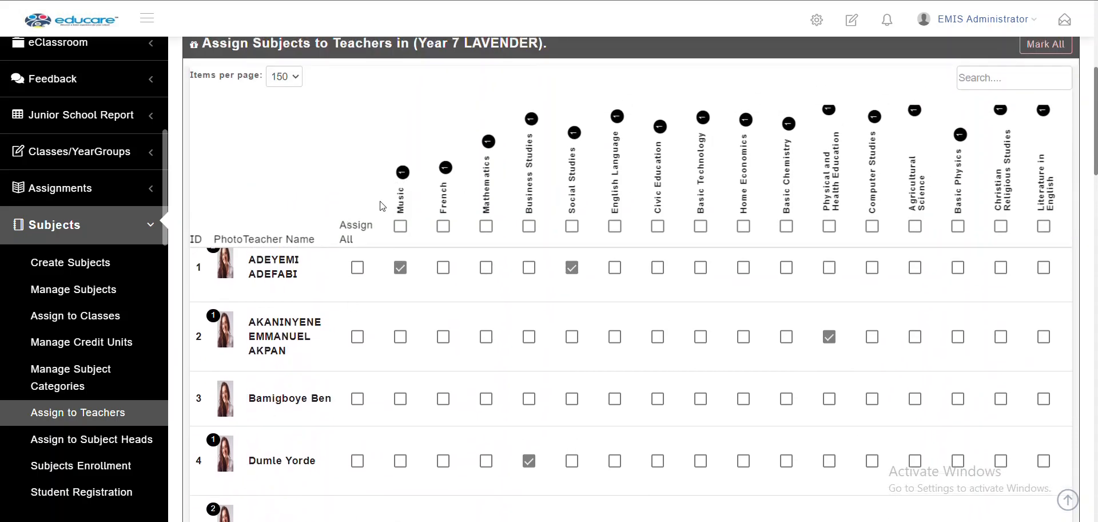
pyautogui.scroll(1, 908, 266)
pyautogui.scroll(2, 908, 266)
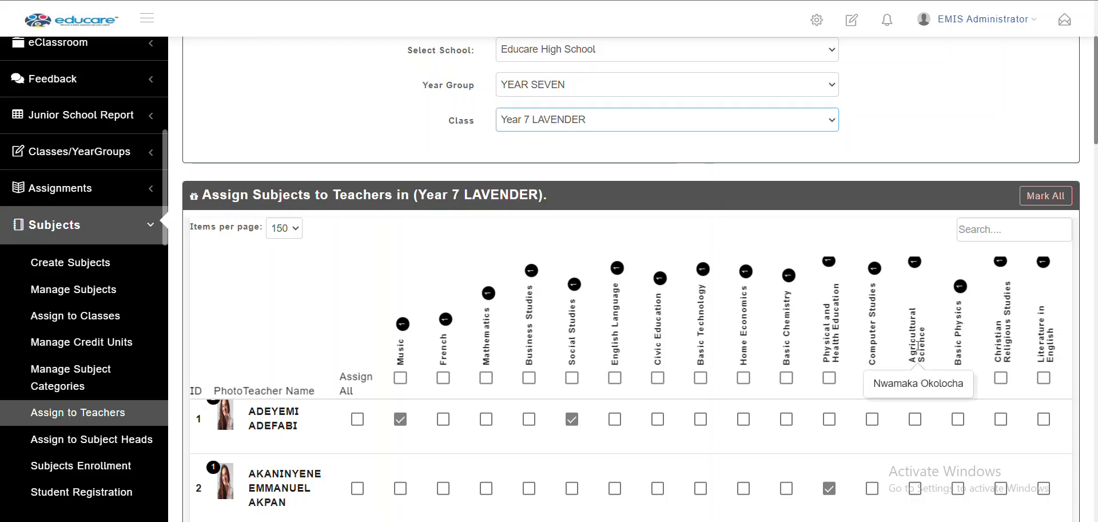
pyautogui.hscroll(7, 941, 460)
pyautogui.hscroll(-7, 942, 461)
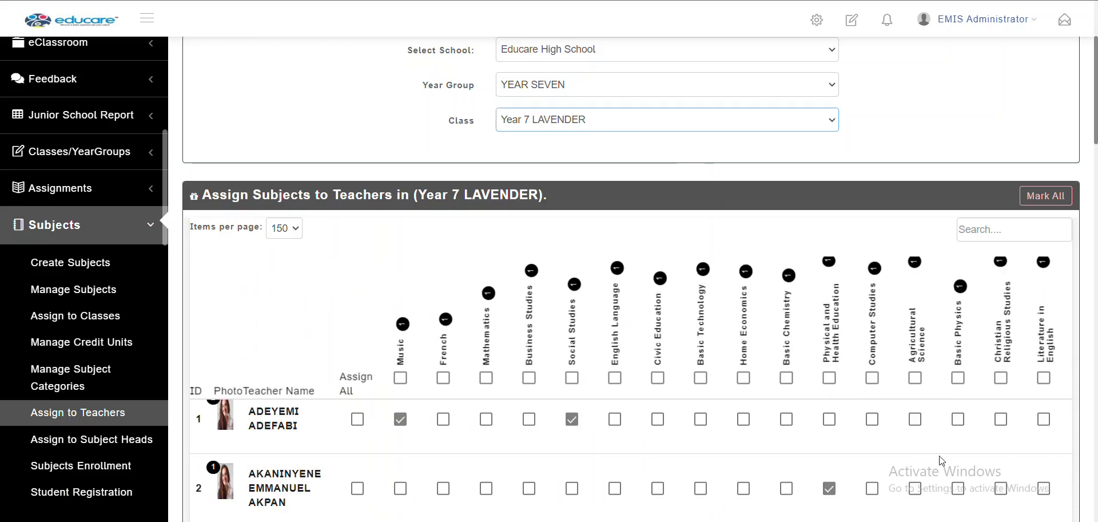
pyautogui.scroll(-3, 731, 257)
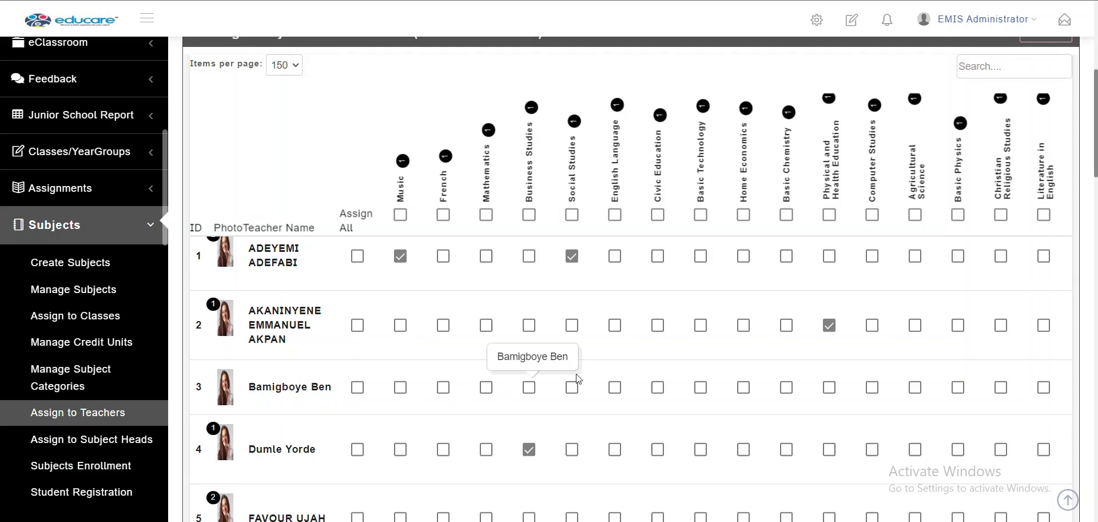
# Assign Computer Studies to the third teacher in the Year 7 LAVENDER list and clear that assignment again.
pyautogui.click(871, 388)
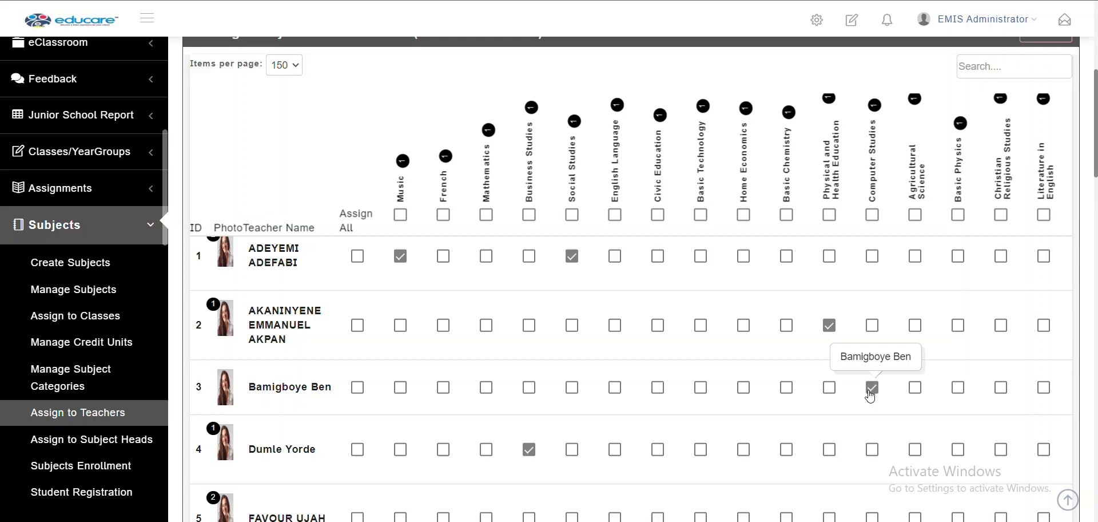
pyautogui.click(871, 388)
# Filter the teacher list by a teacher's name and assign Mathematics and Home Economics to the first matching teacher.
pyautogui.scroll(-2, 403, 365)
pyautogui.scroll(4, 406, 360)
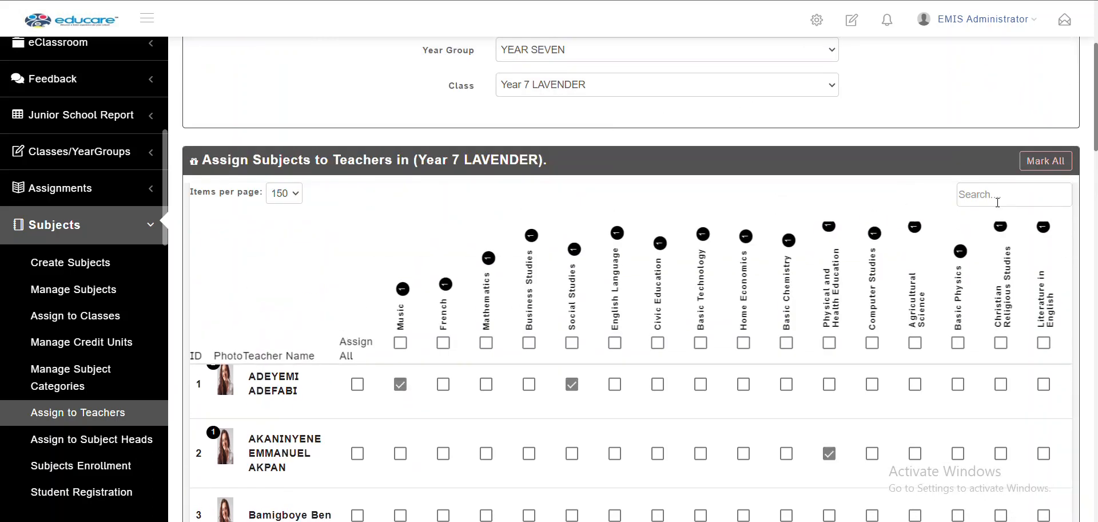
pyautogui.click(998, 202)
pyautogui.write('ben')
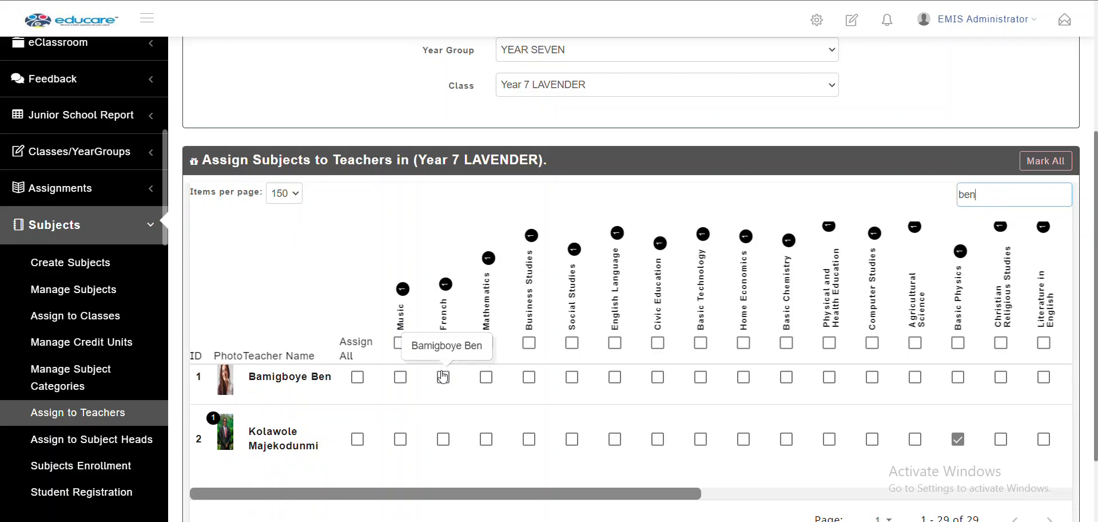
pyautogui.click(491, 379)
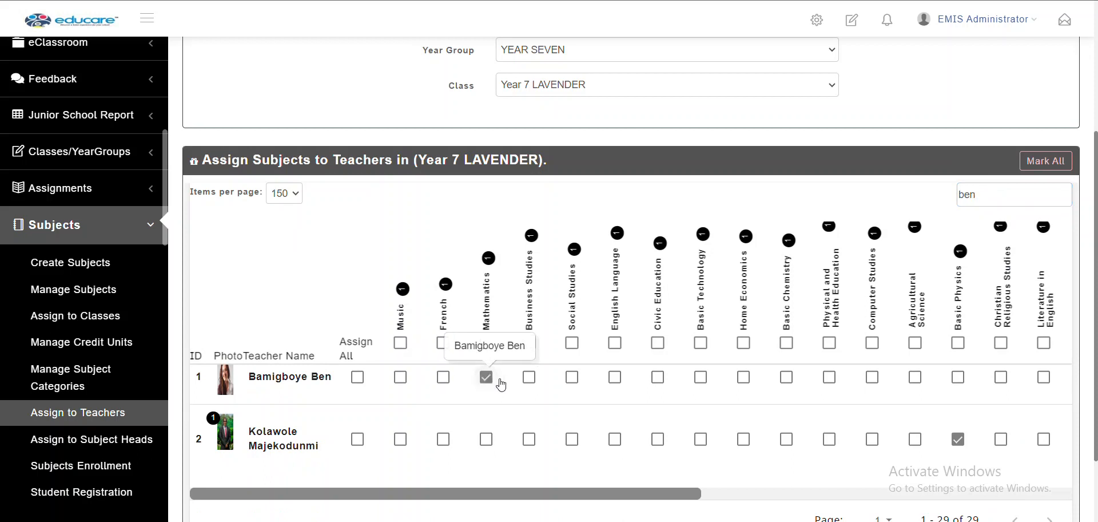
pyautogui.click(743, 379)
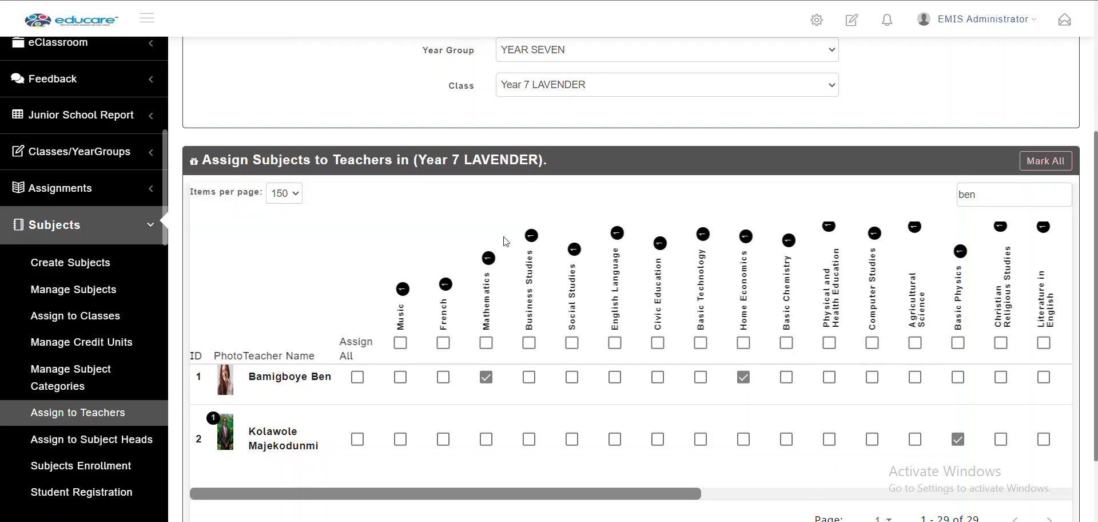
# Remove the Mathematics assignment from the first teacher in the filtered list.
pyautogui.scroll(-2, 315, 260)
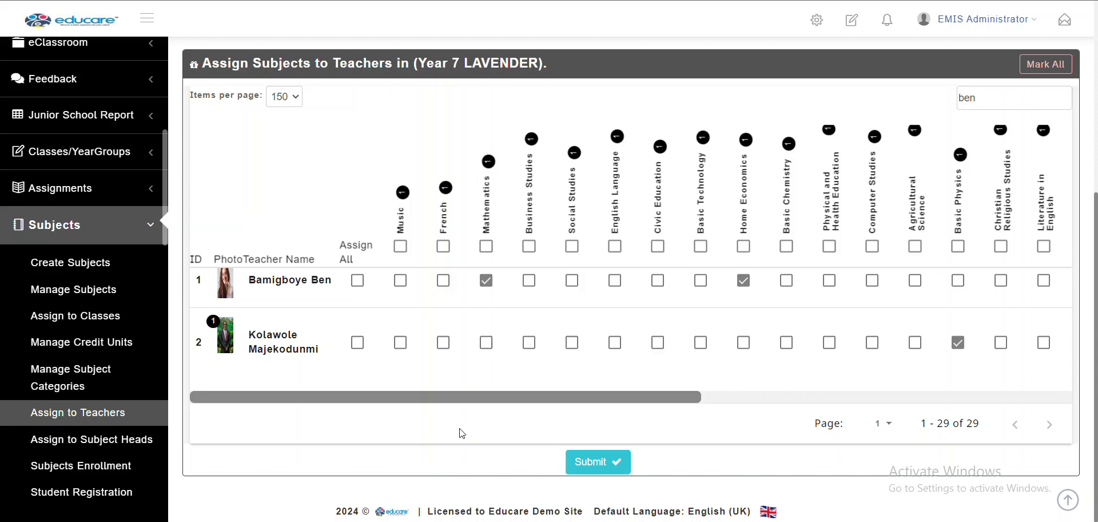
pyautogui.click(485, 280)
pyautogui.scroll(2, 498, 476)
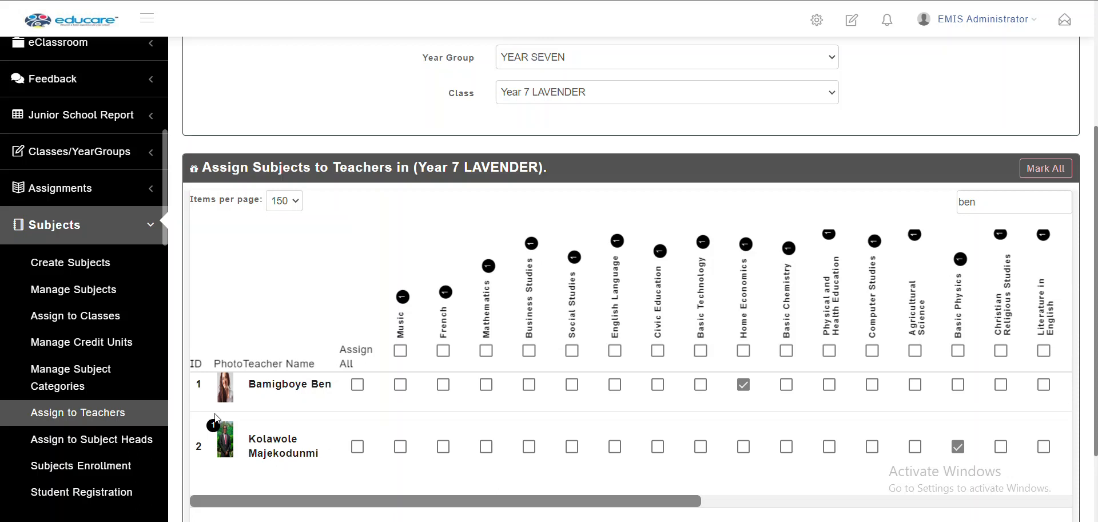
# Open the page for managing subject deadlines.
pyautogui.scroll(-1, 80, 354)
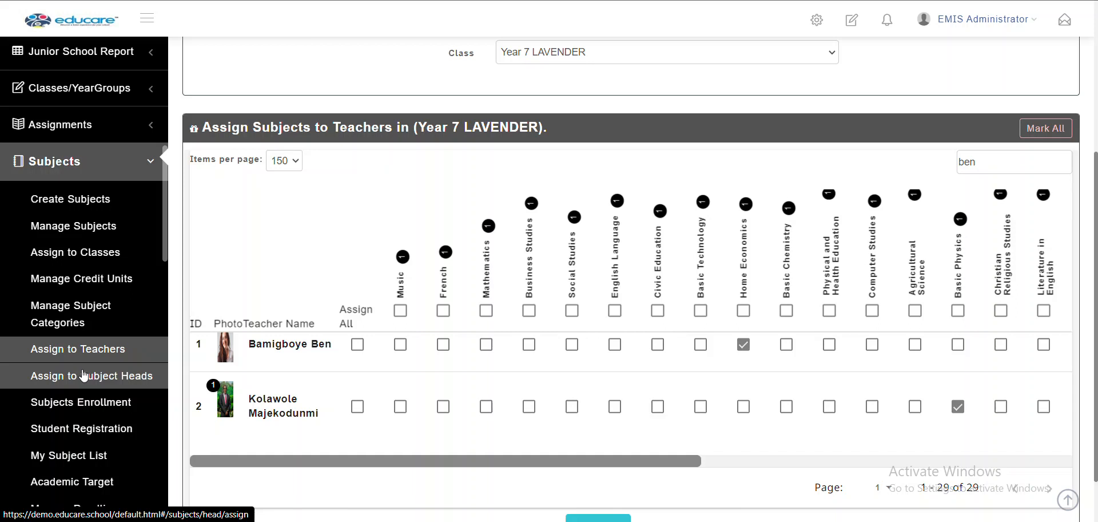
pyautogui.scroll(-2, 83, 375)
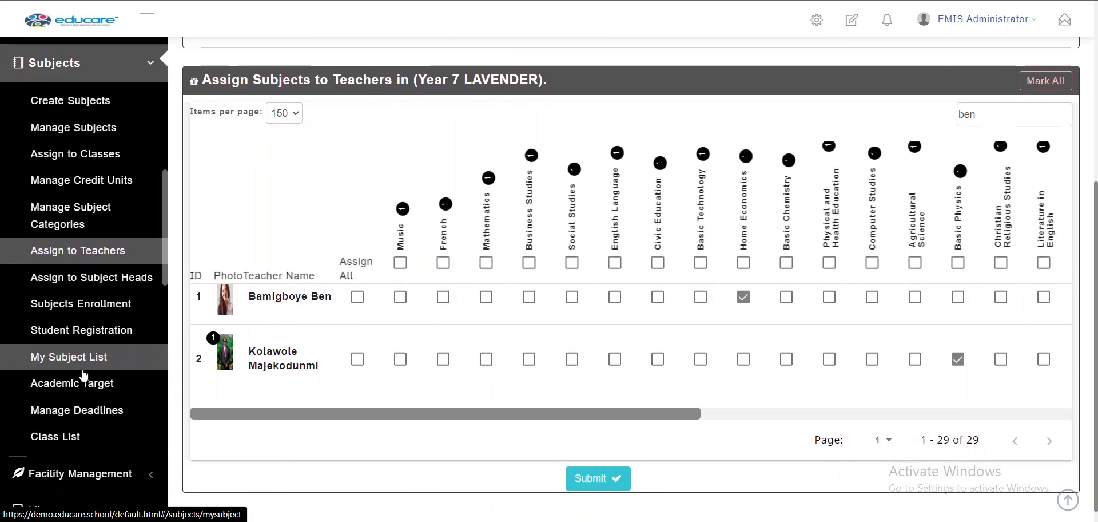
pyautogui.click(115, 422)
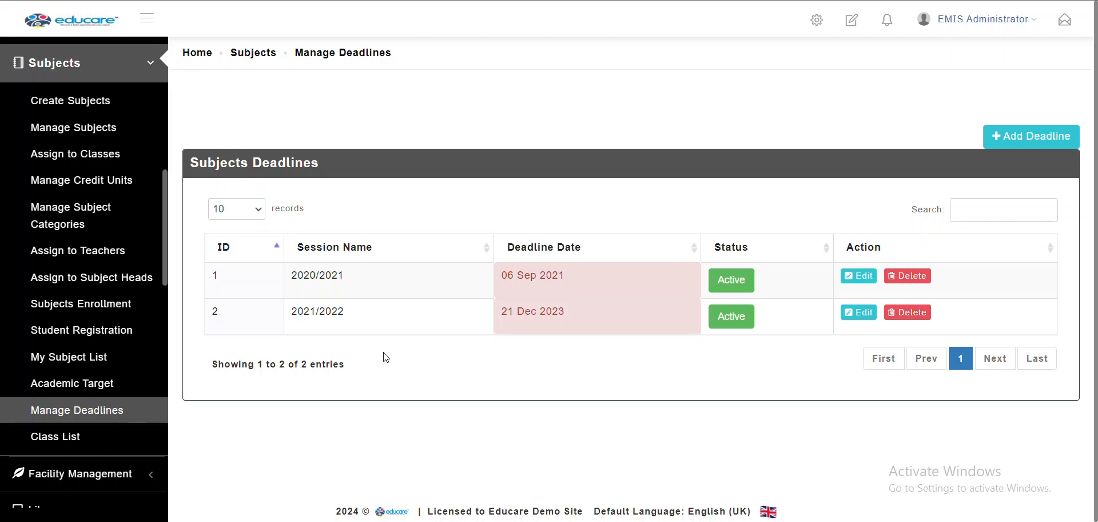
# Try out a session deadline of 09/01/2024 for 2018/2019, then dismiss the new-deadline form without saving.
pyautogui.click(1020, 137)
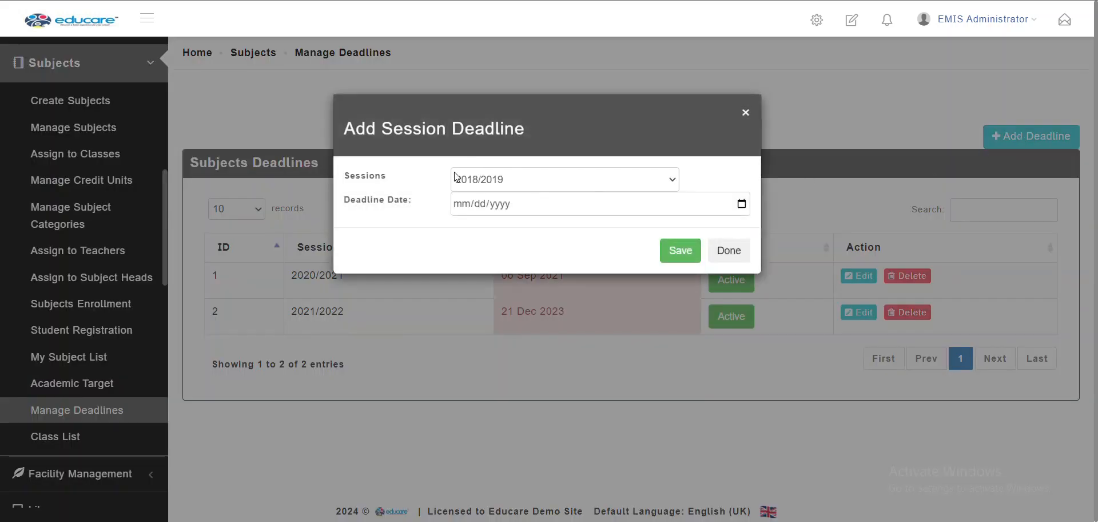
pyautogui.click(740, 212)
pyautogui.click(743, 210)
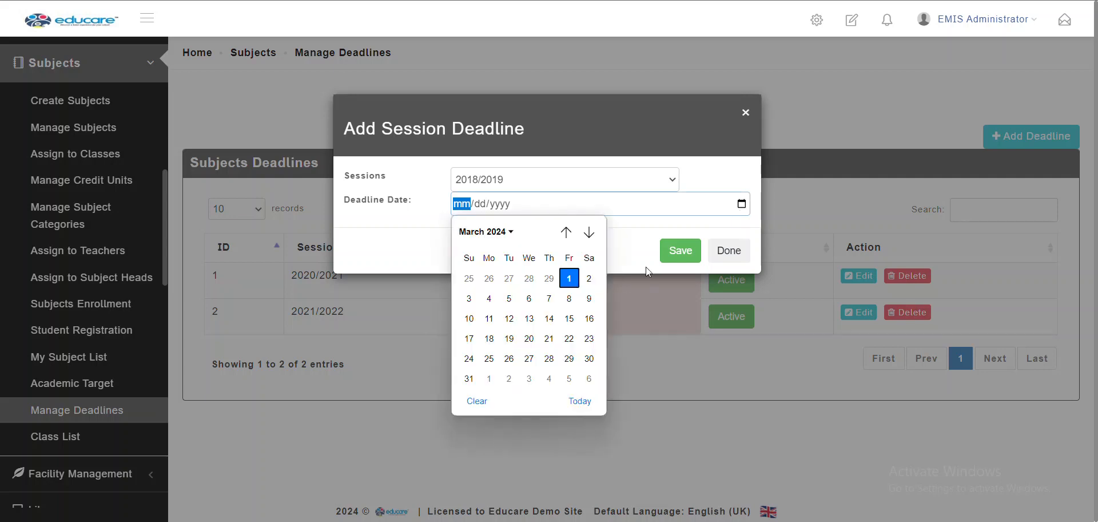
pyautogui.click(512, 235)
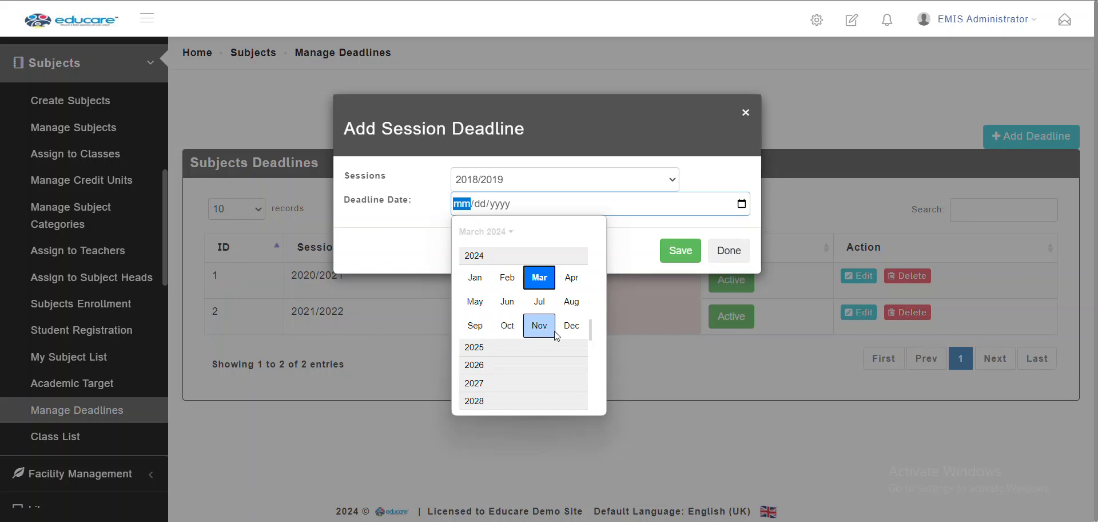
pyautogui.click(487, 329)
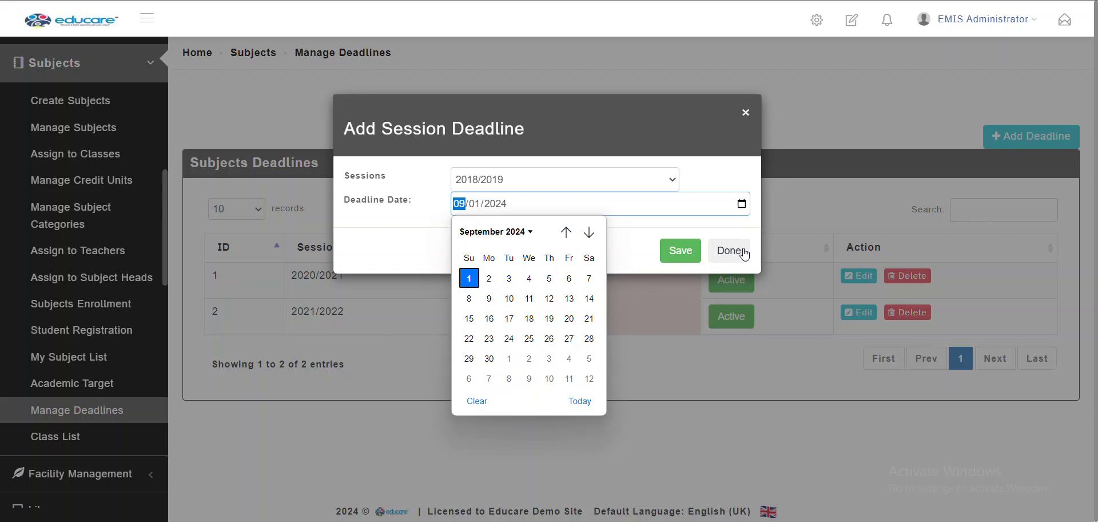
pyautogui.click(751, 108)
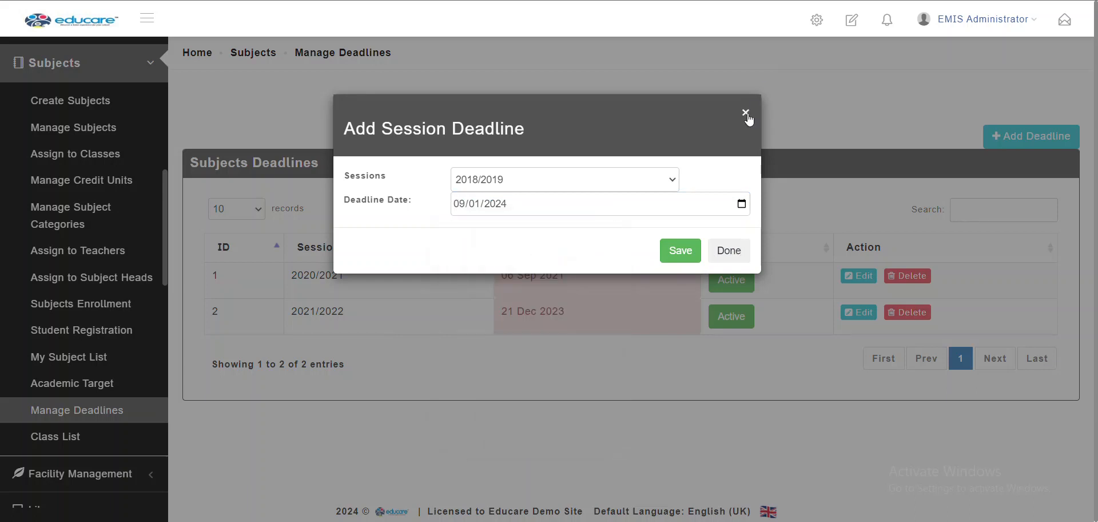
pyautogui.click(747, 113)
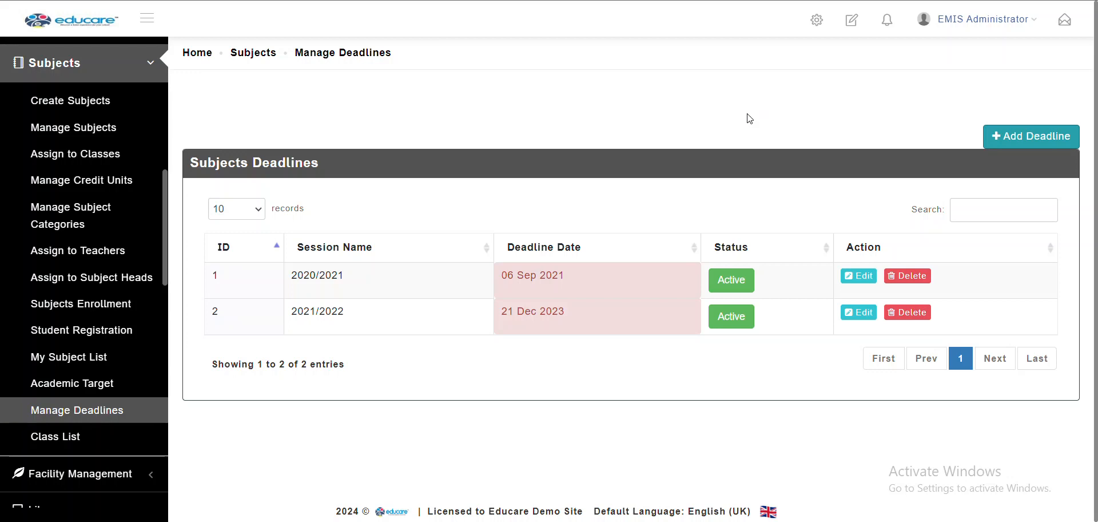
pyautogui.click(1020, 138)
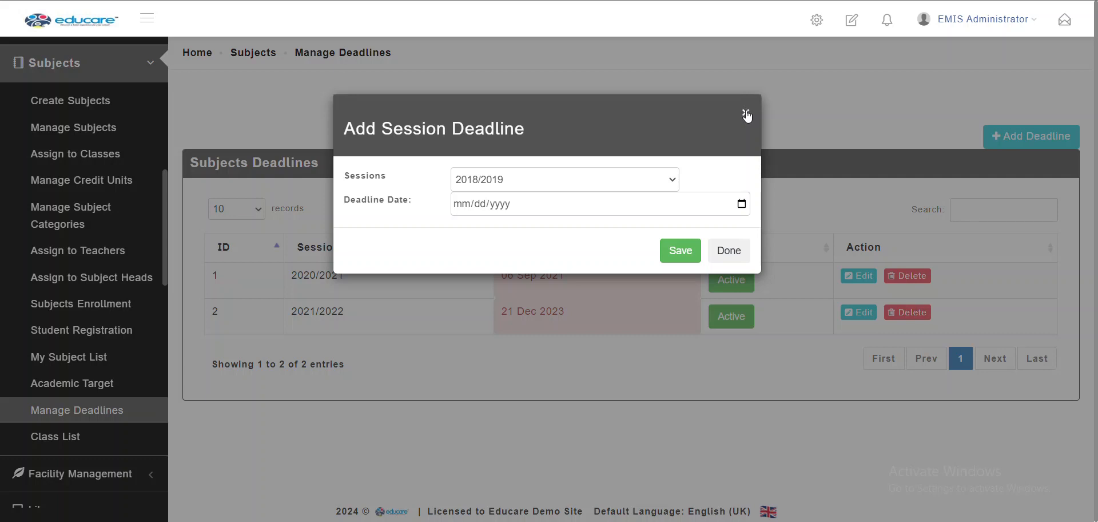
pyautogui.click(744, 252)
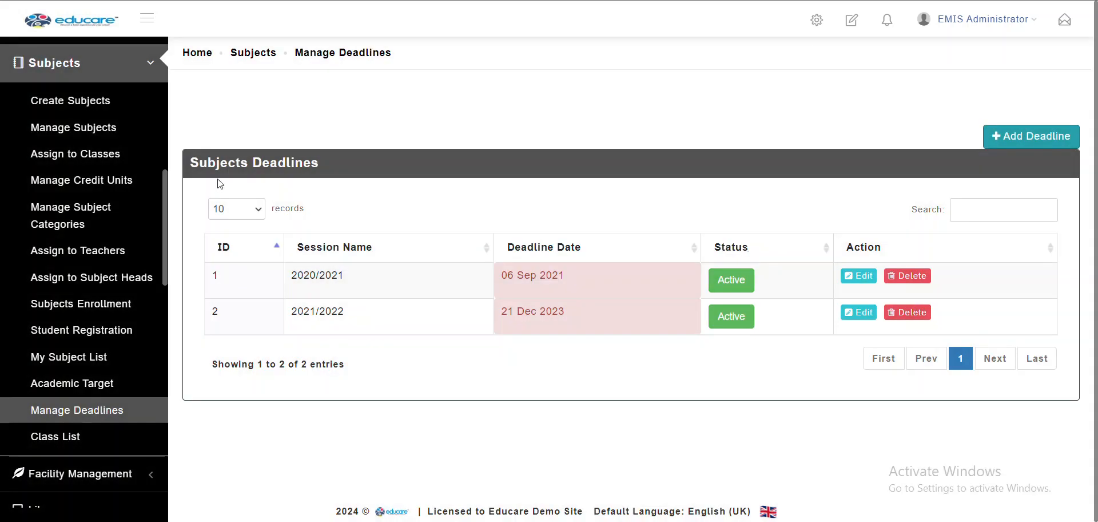
# Return to the dashboard and go to the post editor below the class distribution chart.
pyautogui.scroll(5, 128, 170)
pyautogui.click(86, 56)
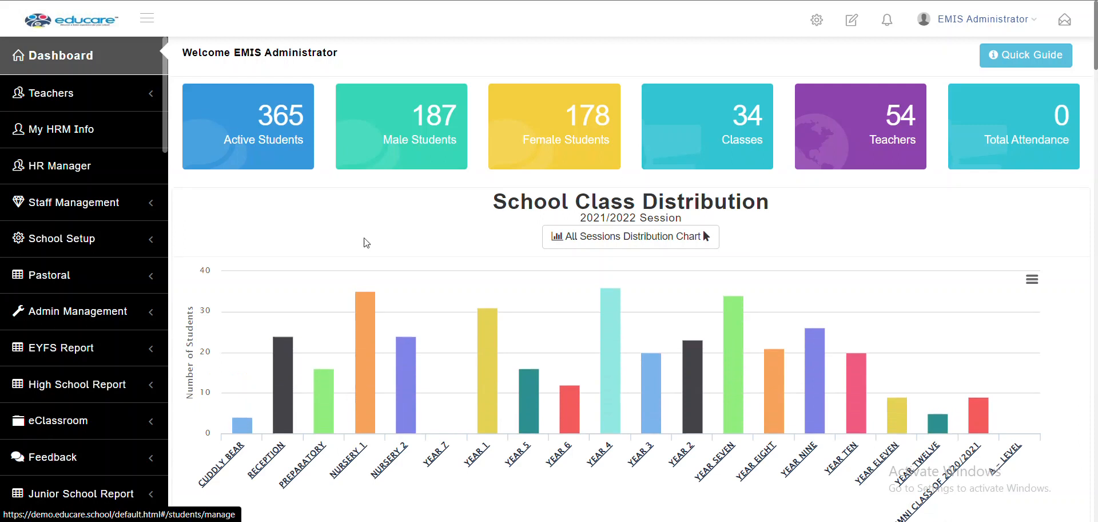
pyautogui.scroll(-7, 366, 241)
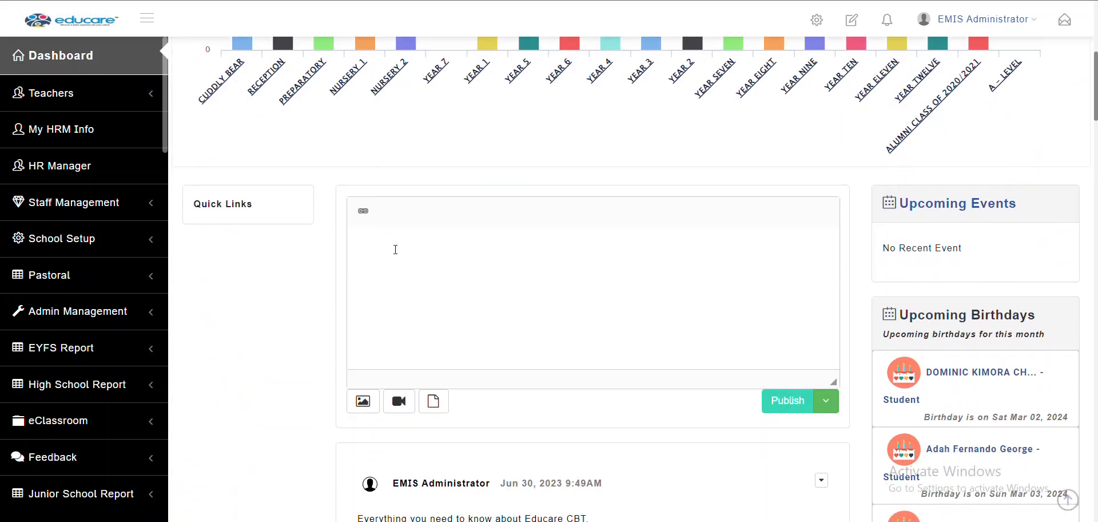
pyautogui.scroll(-2, 394, 249)
pyautogui.scroll(1, 396, 249)
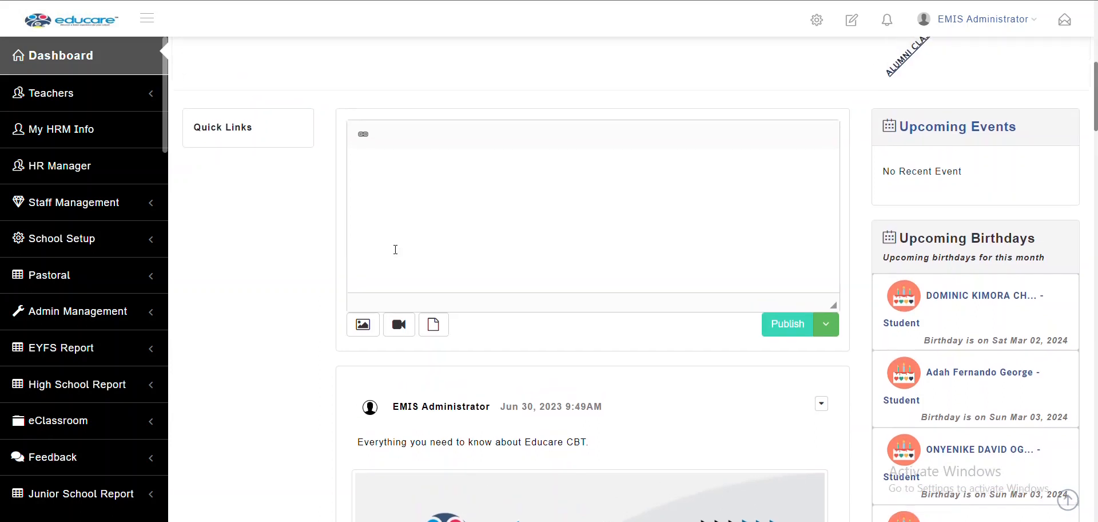
# Write "Happy New week" in the dashboard post and attach the Mature Businessman picture from Downloads.
pyautogui.click(466, 256)
pyautogui.write('Happy New week')
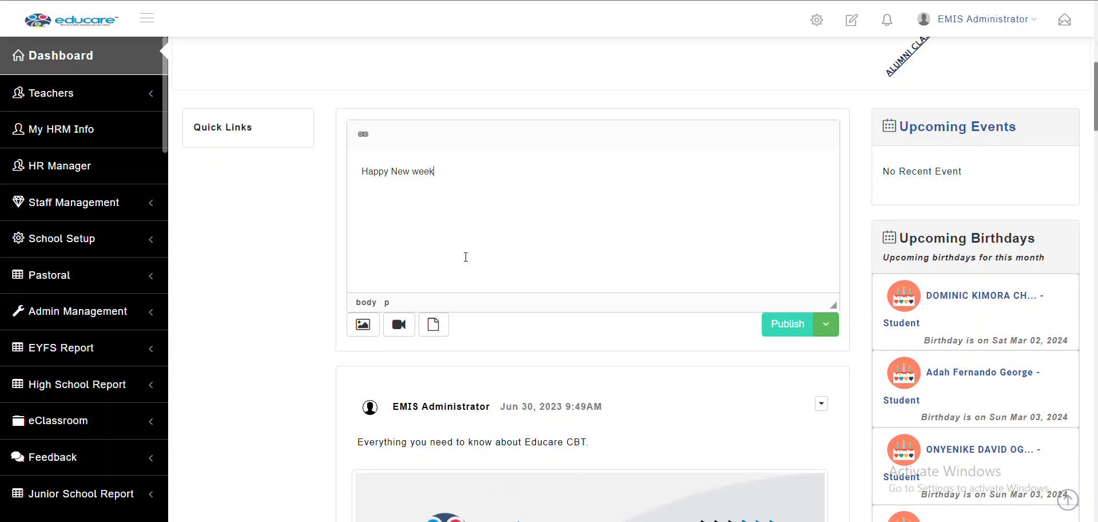
pyautogui.click(359, 326)
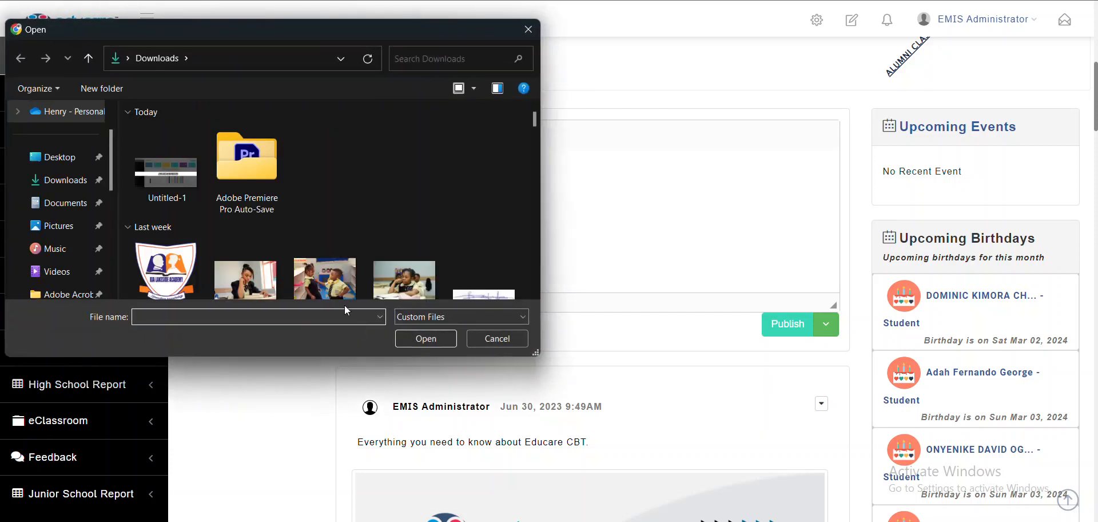
pyautogui.scroll(-3, 428, 217)
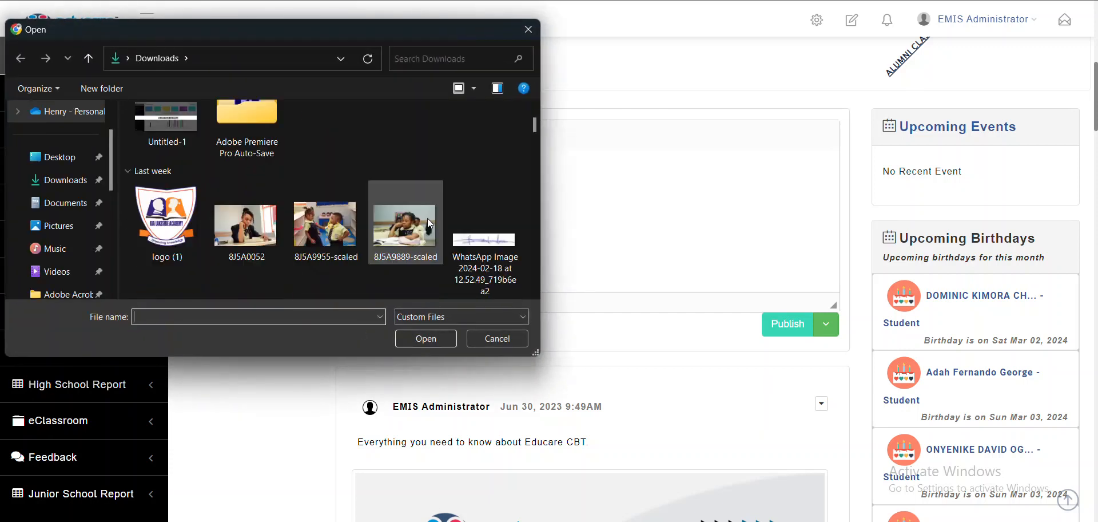
pyautogui.scroll(-6, 427, 218)
pyautogui.scroll(4, 274, 189)
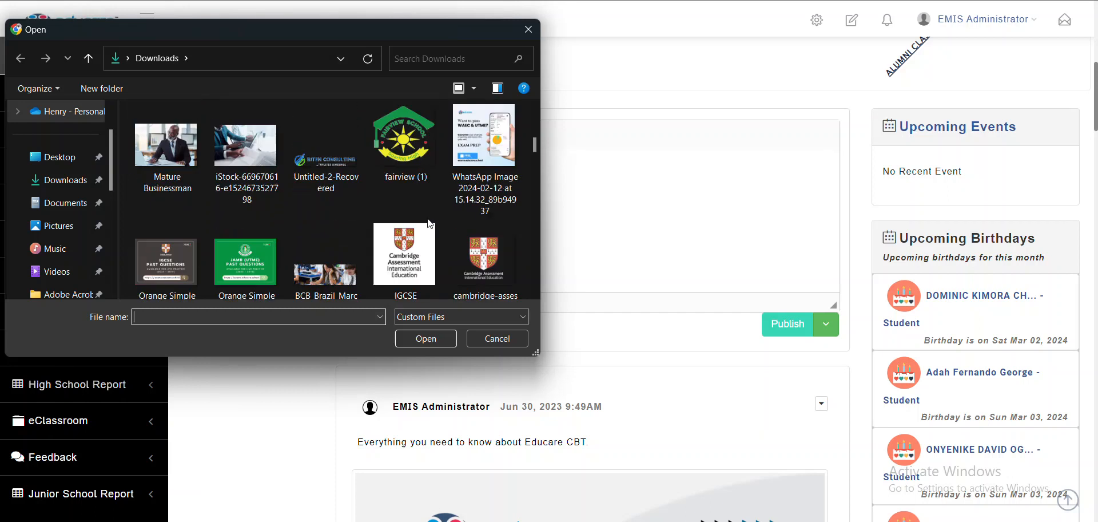
pyautogui.doubleClick(173, 172)
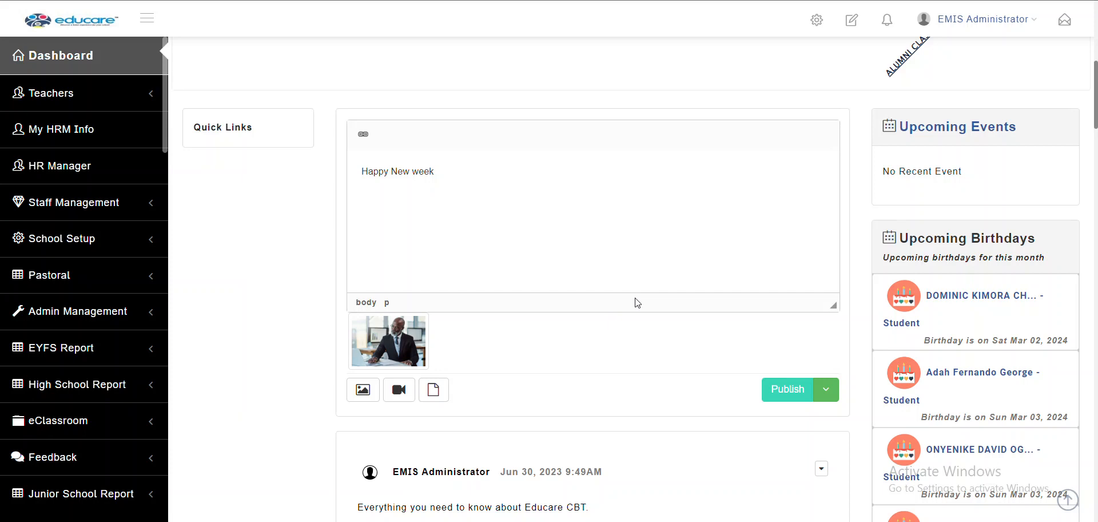
# Choose Teacher and Parent as the audience the post is published to.
pyautogui.click(779, 405)
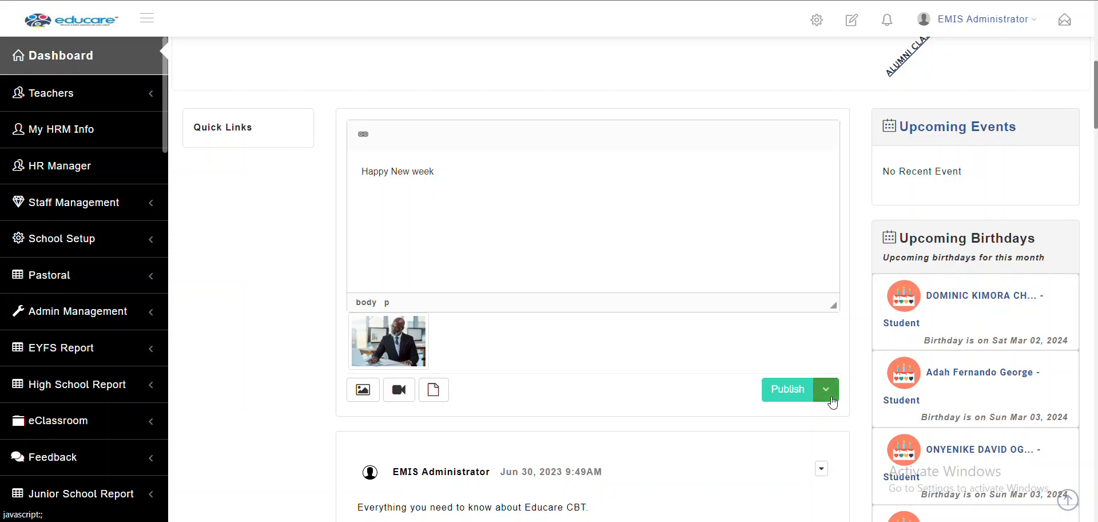
pyautogui.click(832, 400)
pyautogui.scroll(-3, 833, 401)
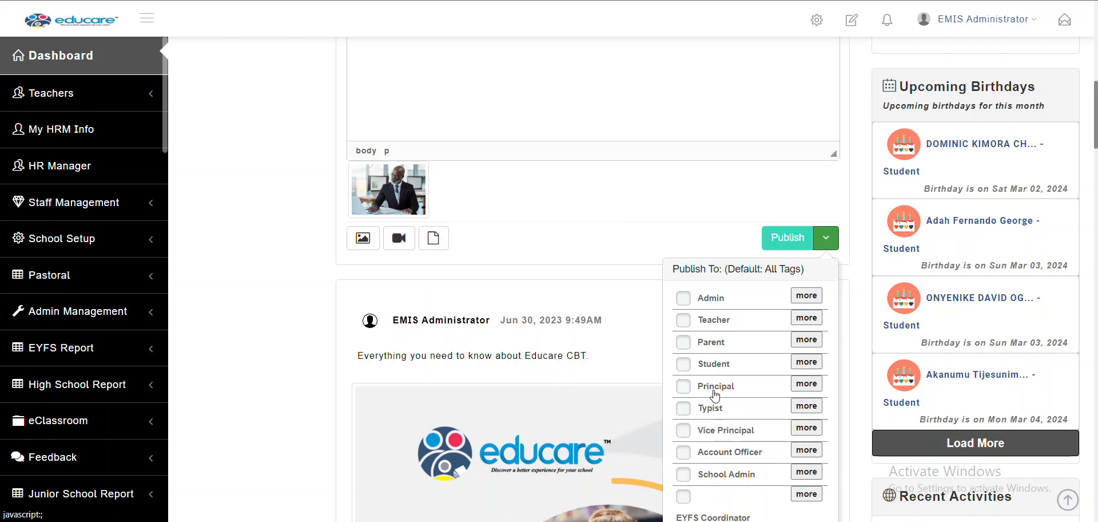
pyautogui.click(684, 322)
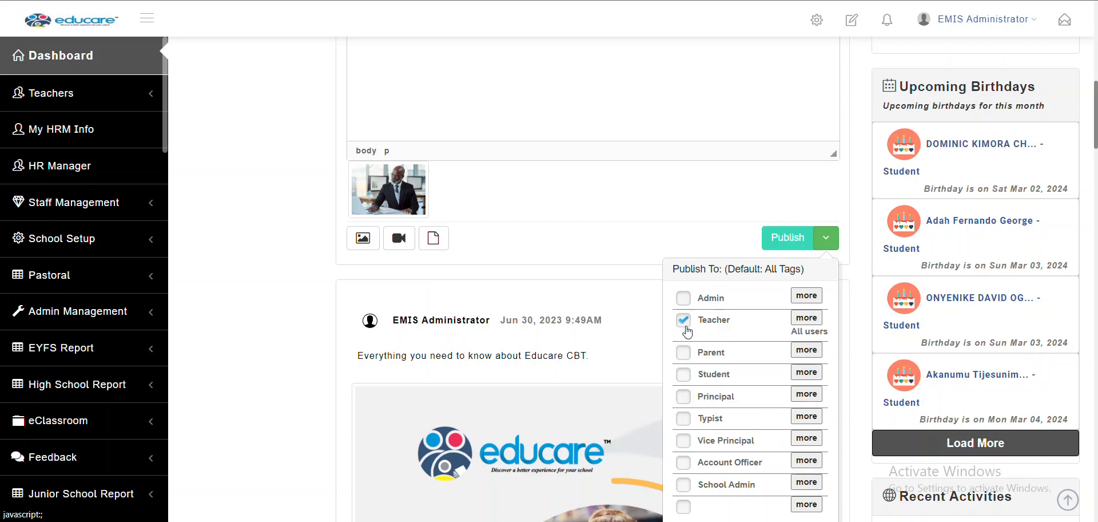
pyautogui.click(684, 354)
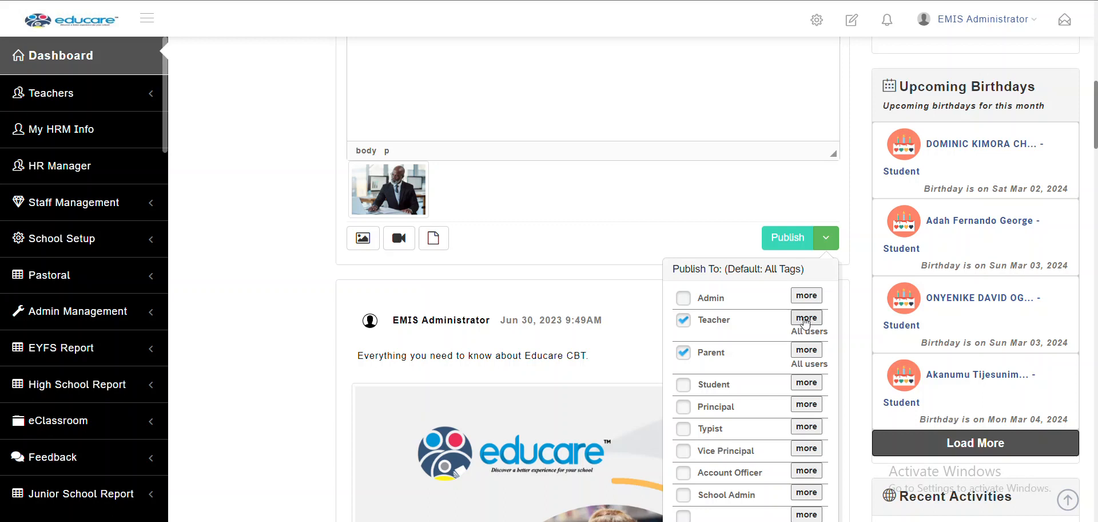
# Limit the post's Teacher audience to the first three users in the list.
pyautogui.click(806, 318)
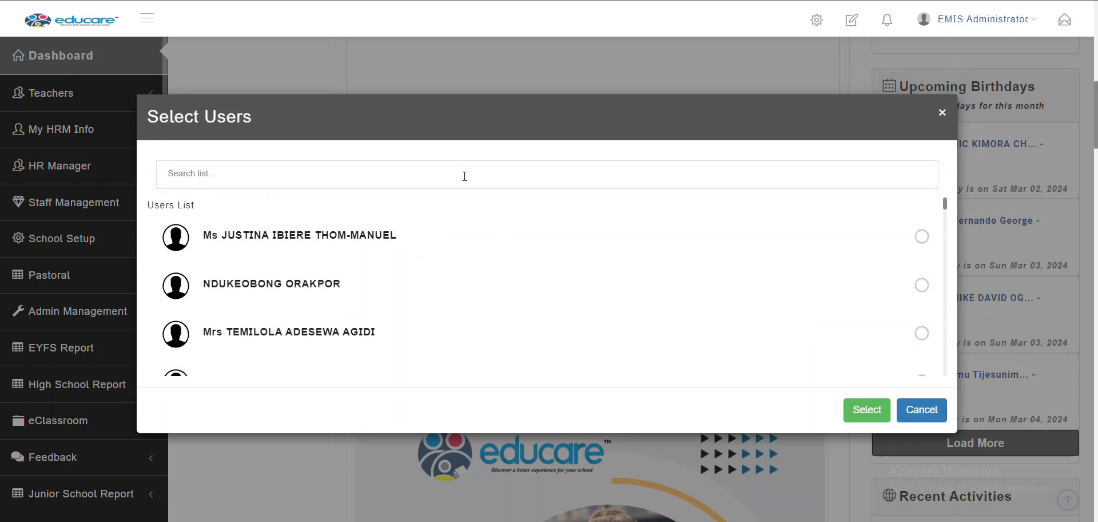
pyautogui.click(922, 237)
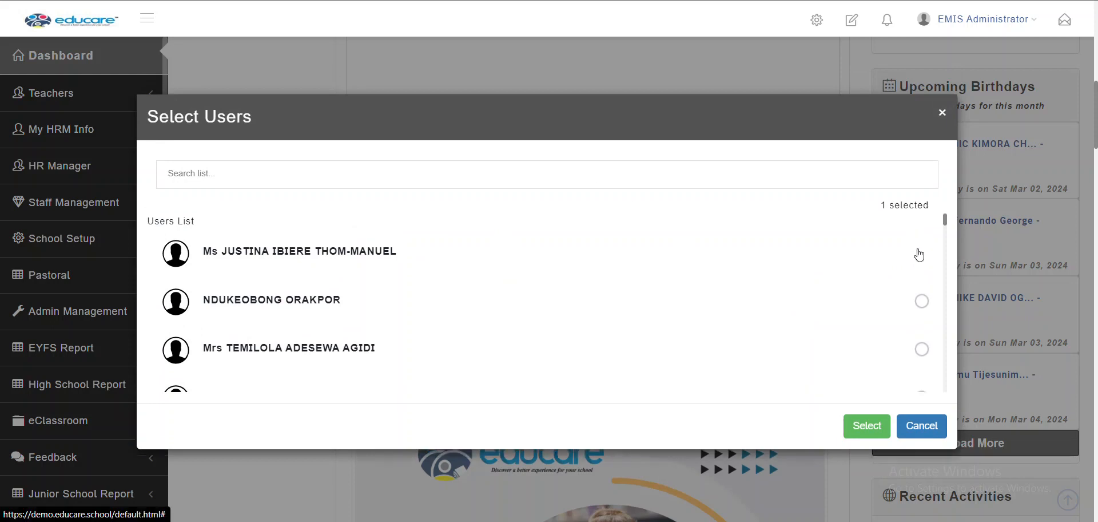
pyautogui.click(920, 301)
pyautogui.click(923, 353)
pyautogui.click(865, 425)
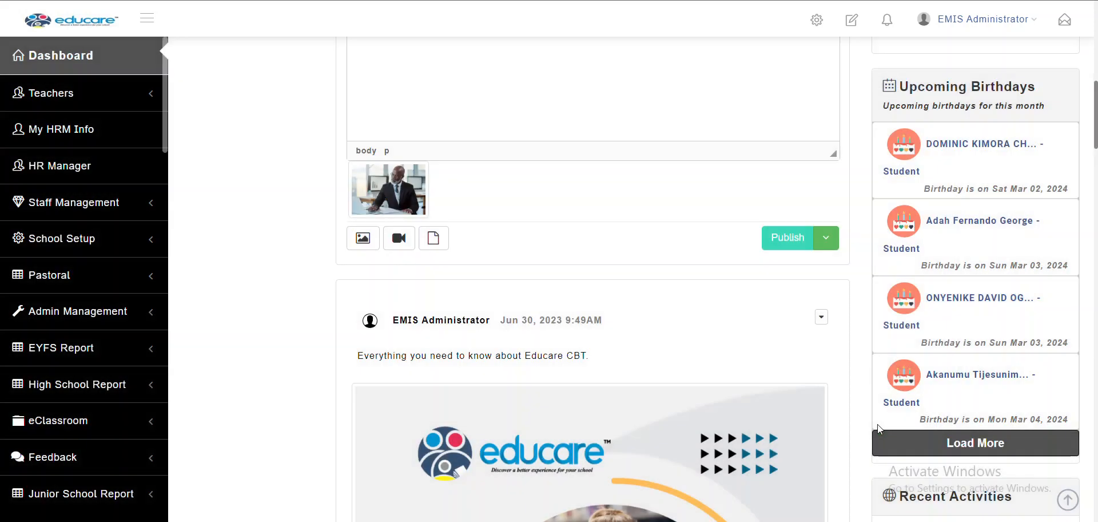
# Review the post's audience selection and the remaining publish-to groups, and close the list.
pyautogui.click(827, 240)
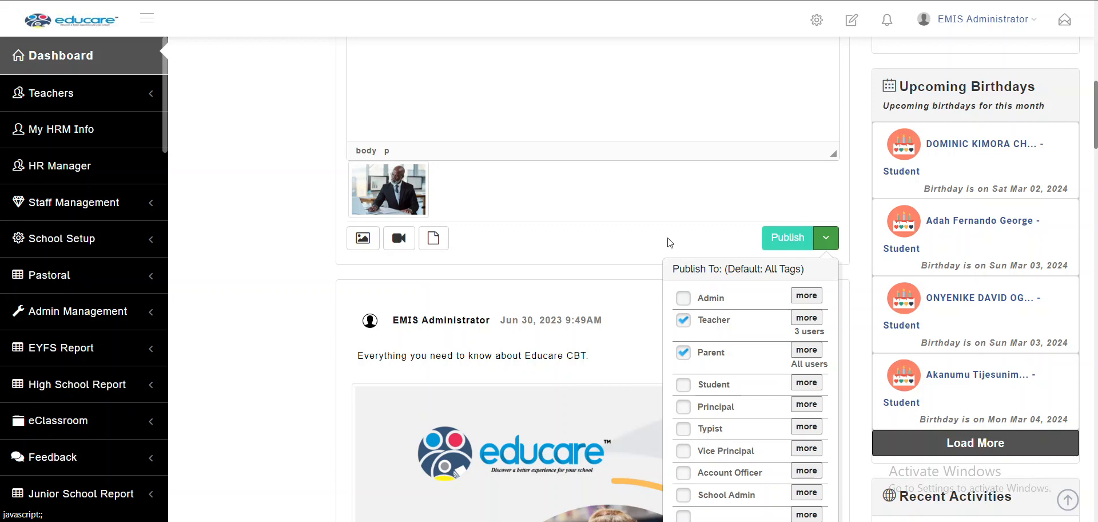
pyautogui.scroll(-5, 668, 241)
pyautogui.scroll(2, 672, 240)
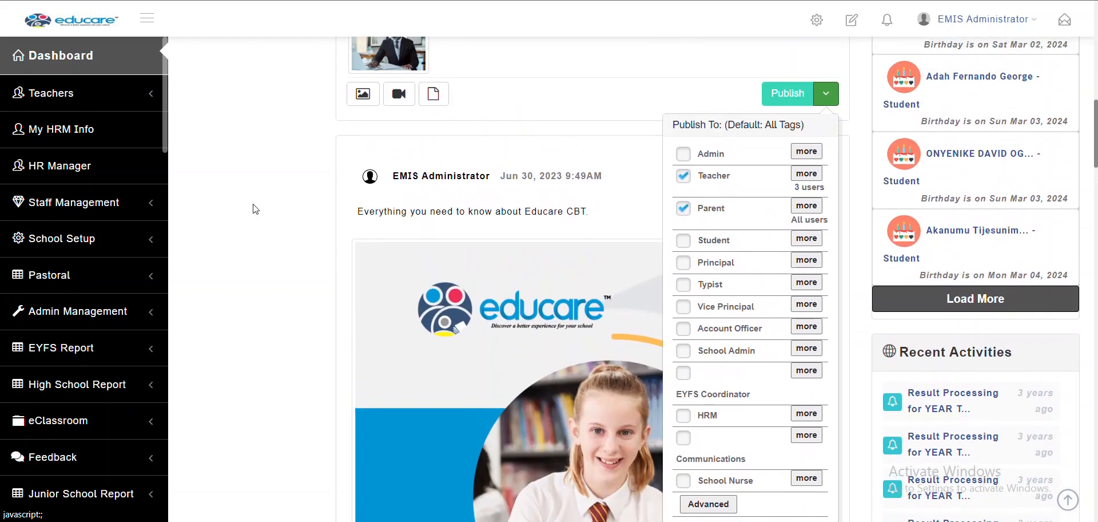
pyautogui.click(255, 209)
pyautogui.scroll(3, 255, 209)
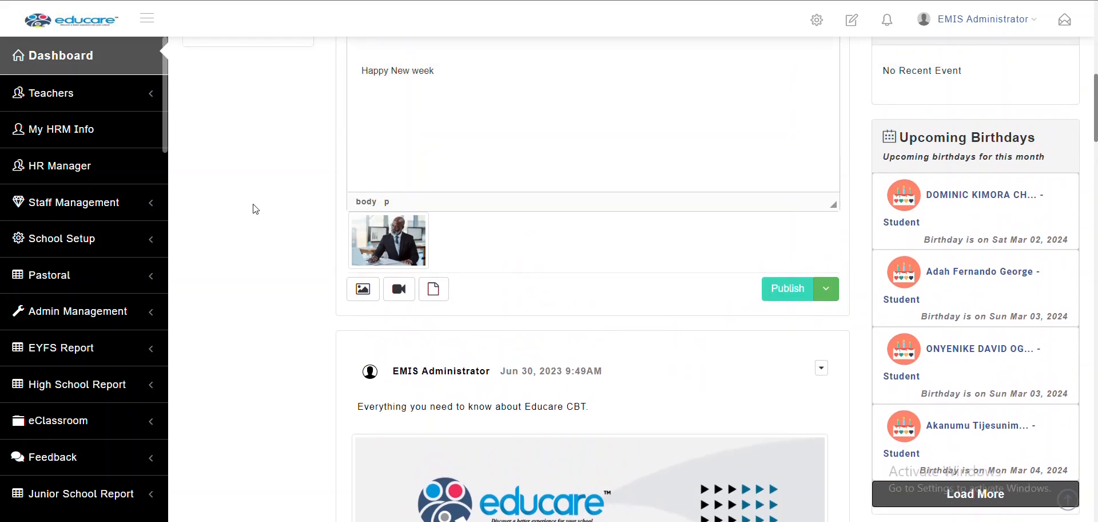
pyautogui.scroll(2, 255, 209)
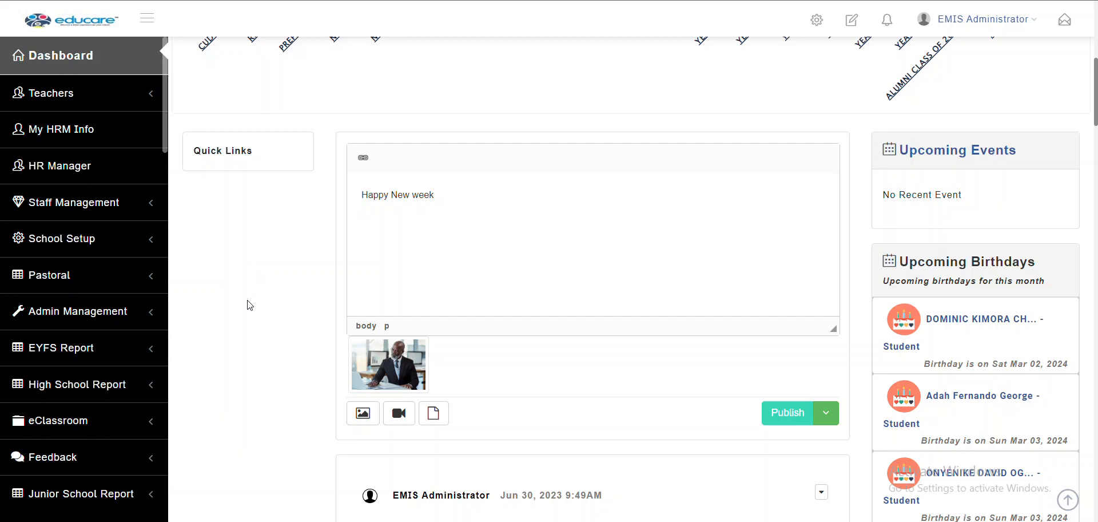
# Open the page for managing the news feed.
pyautogui.scroll(-10, 128, 452)
pyautogui.scroll(-2, 128, 469)
pyautogui.scroll(2, 128, 468)
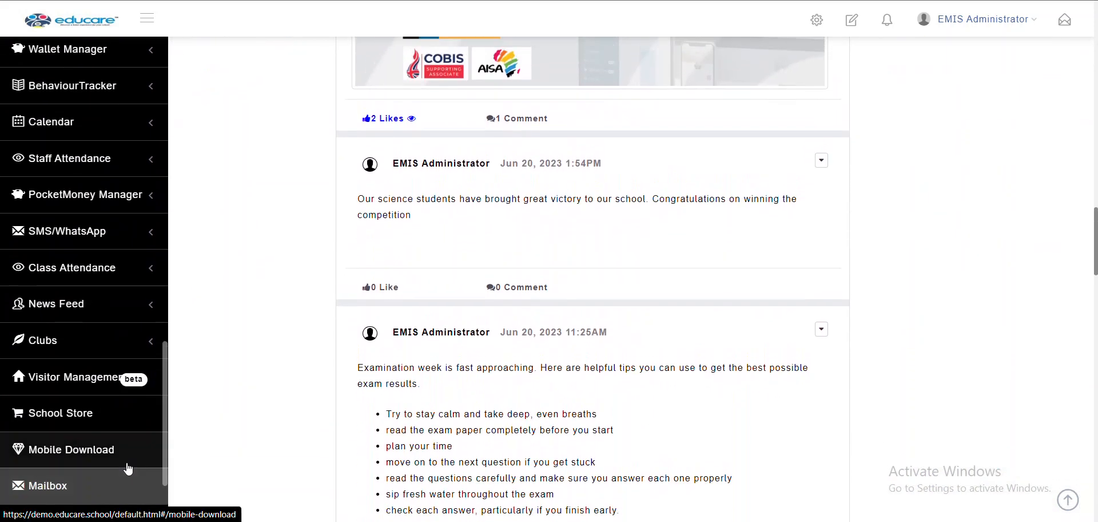
pyautogui.scroll(5, 128, 469)
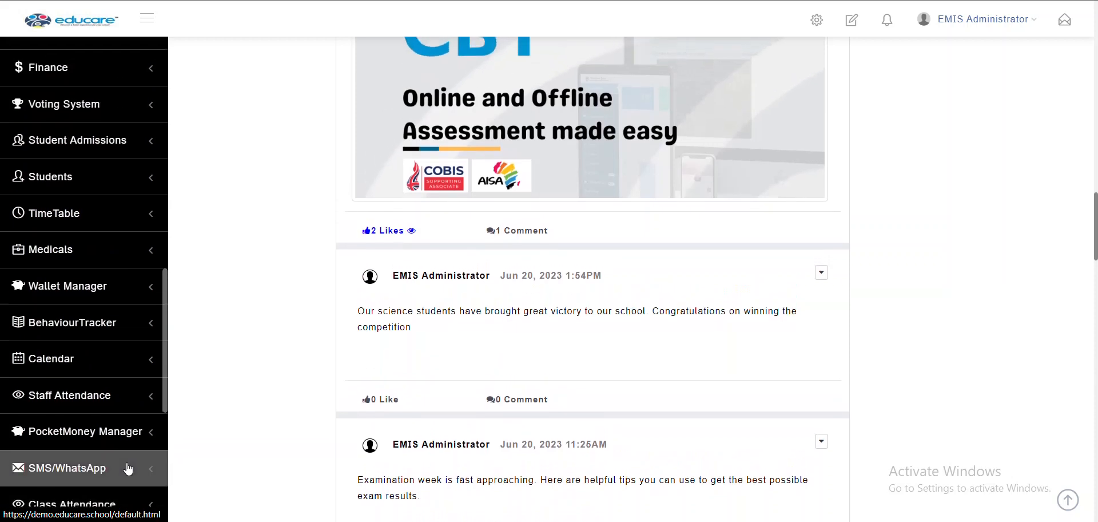
pyautogui.scroll(5, 128, 469)
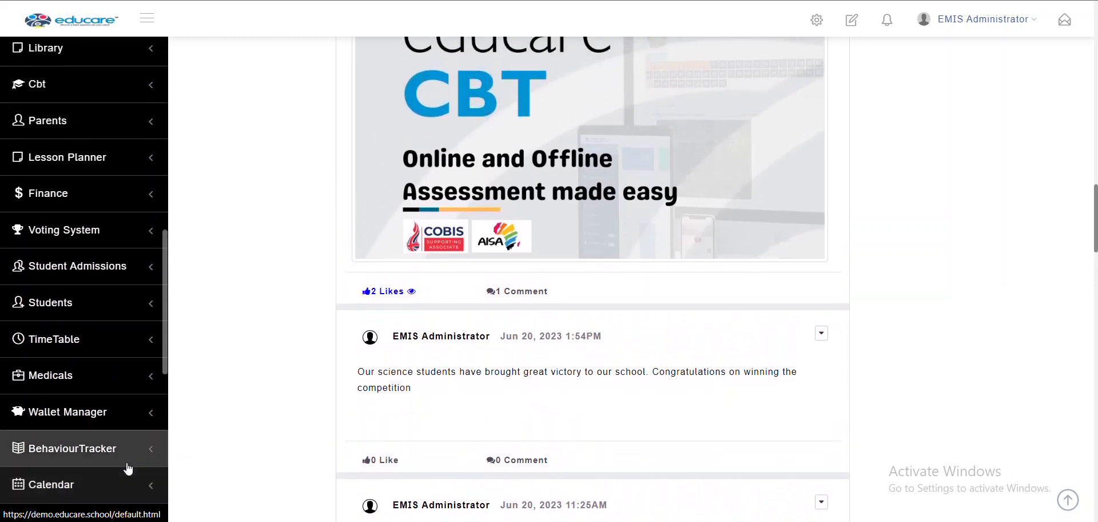
pyautogui.scroll(8, 129, 469)
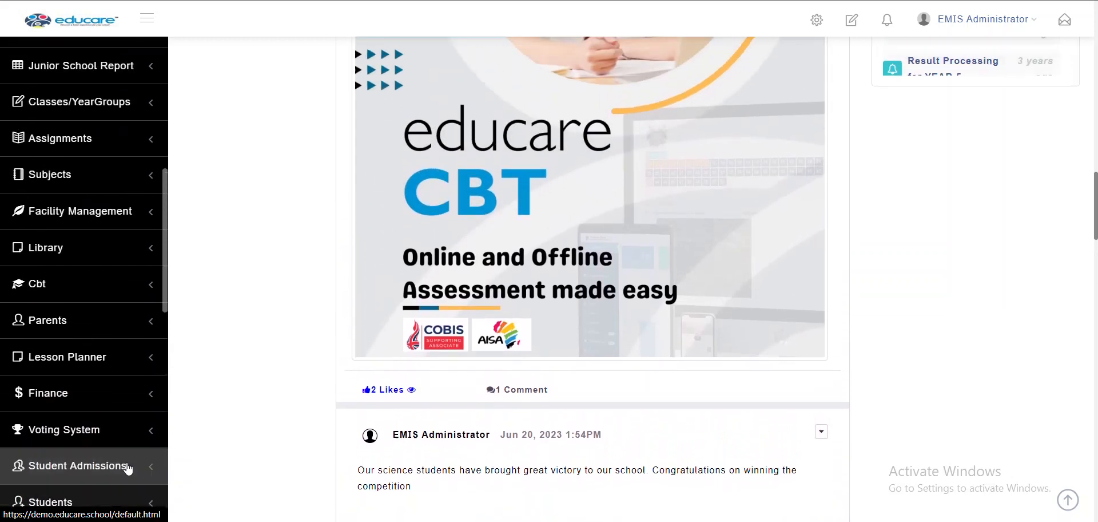
pyautogui.scroll(-13, 128, 468)
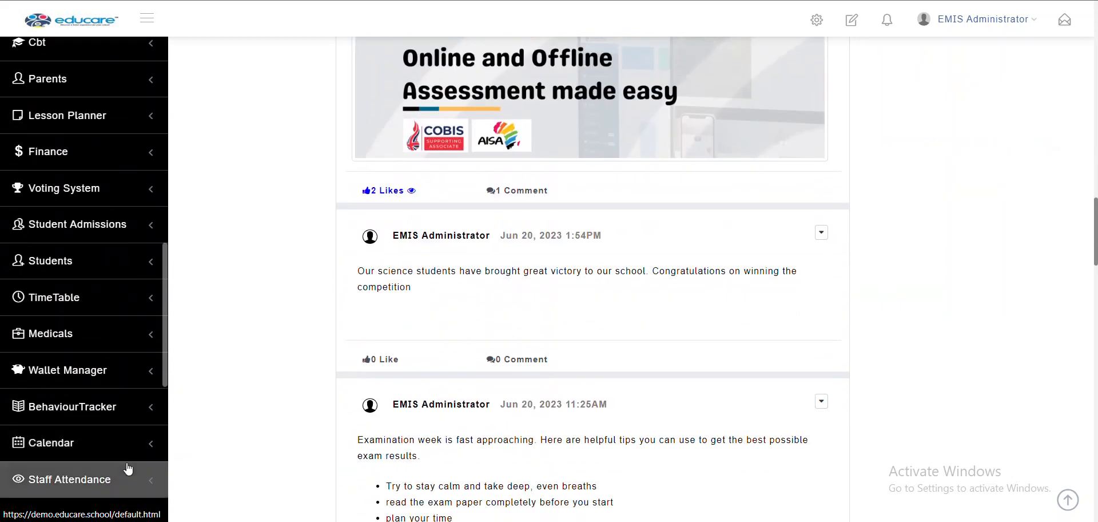
pyautogui.scroll(-8, 128, 469)
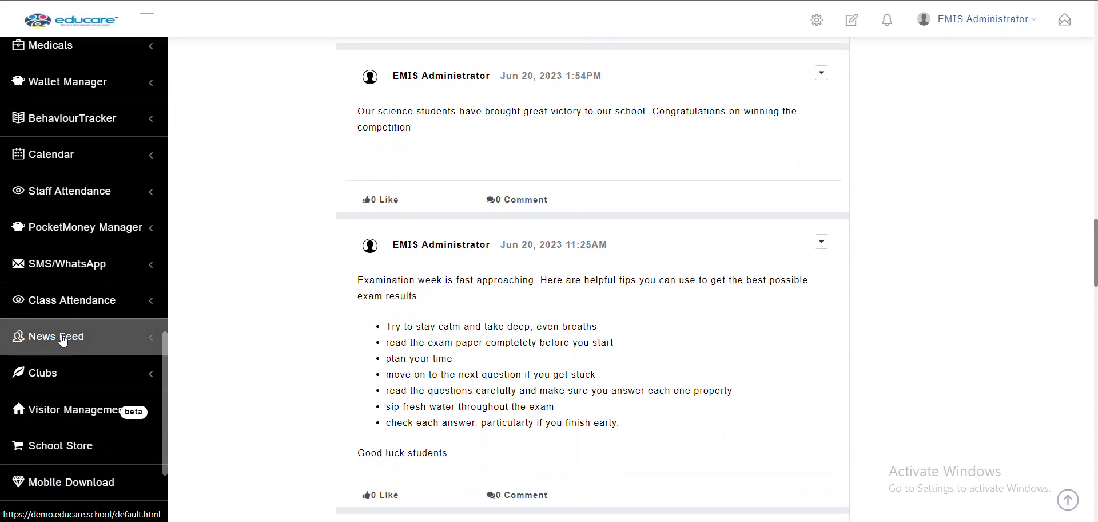
pyautogui.click(63, 340)
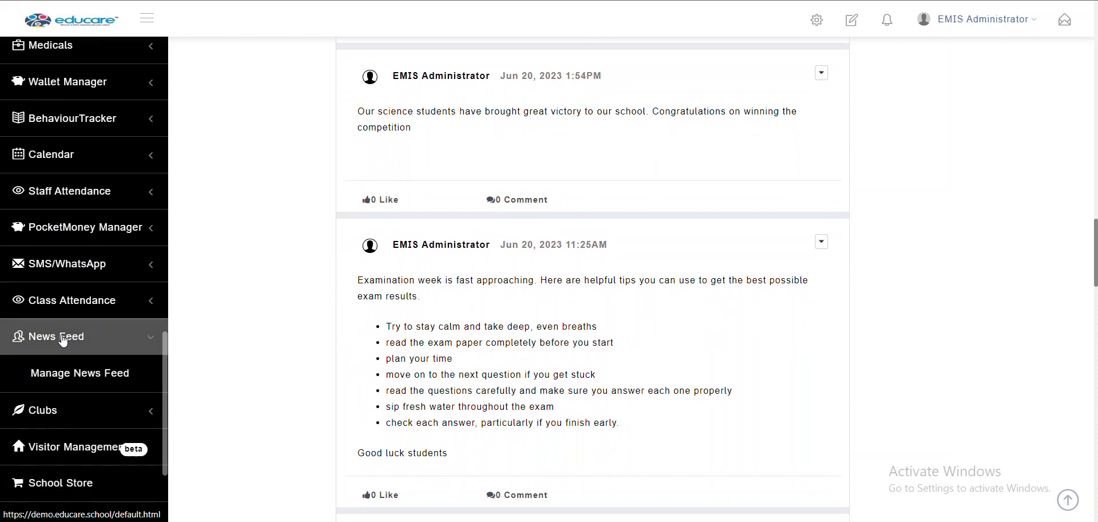
pyautogui.click(96, 385)
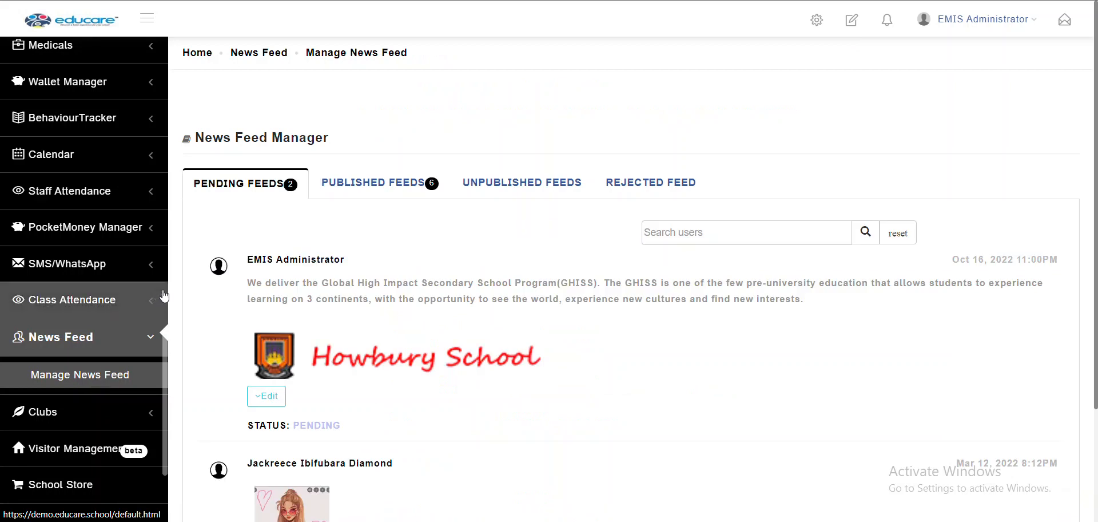
# Review the pending feeds and view the publish-to options of each post without changing them.
pyautogui.moveTo(246, 288)
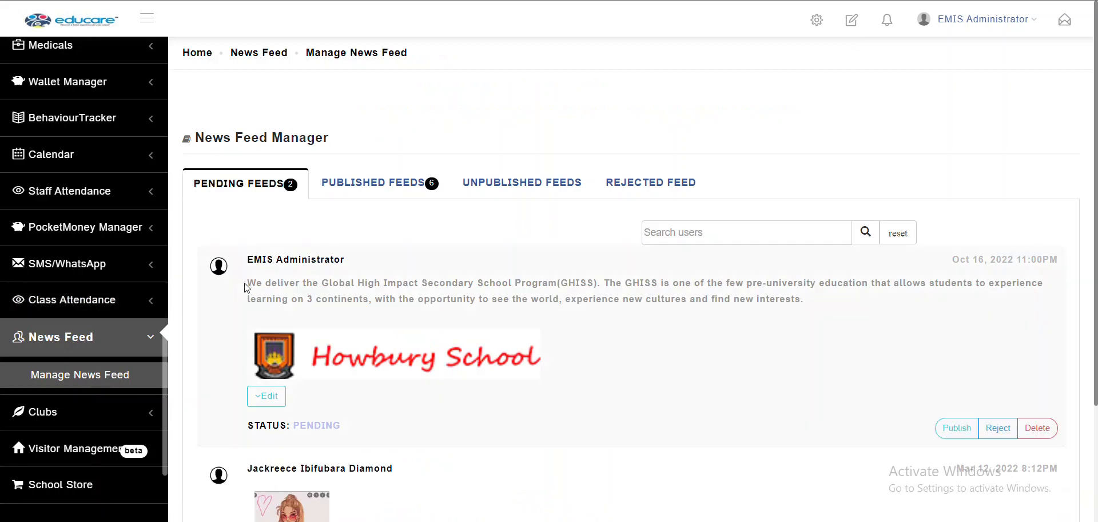
pyautogui.scroll(-2, 246, 287)
pyautogui.scroll(1, 246, 288)
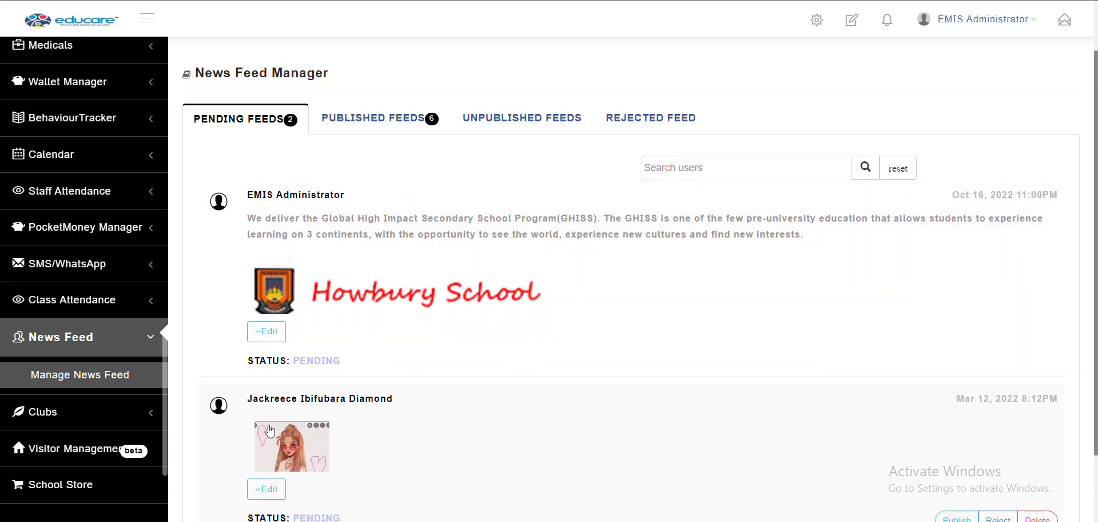
pyautogui.scroll(-2, 269, 429)
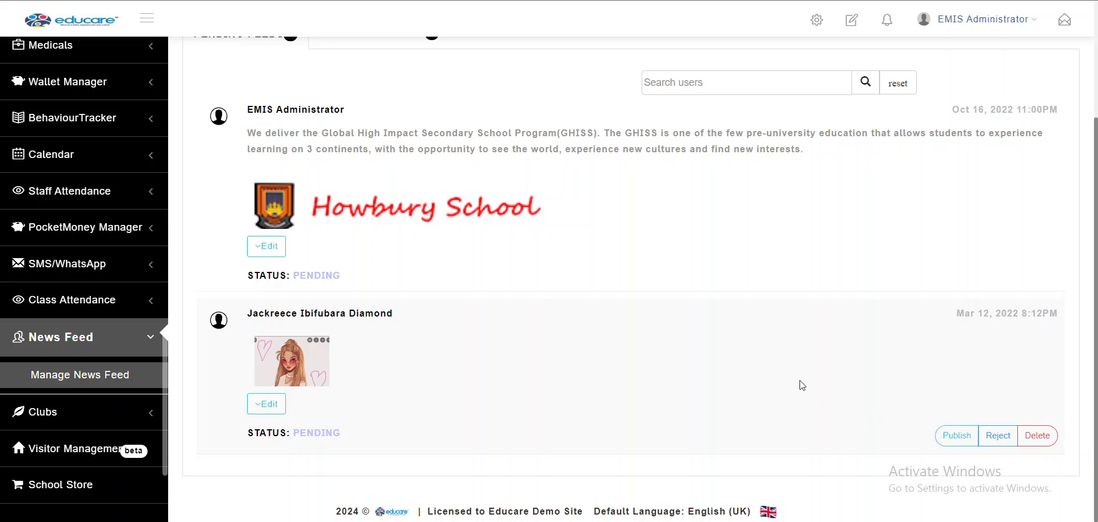
pyautogui.click(265, 404)
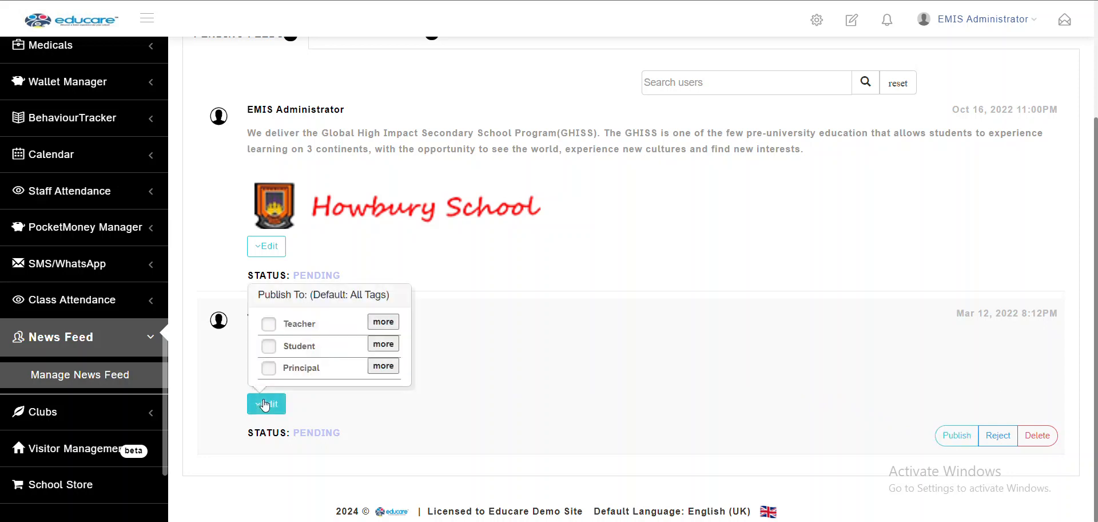
pyautogui.click(495, 399)
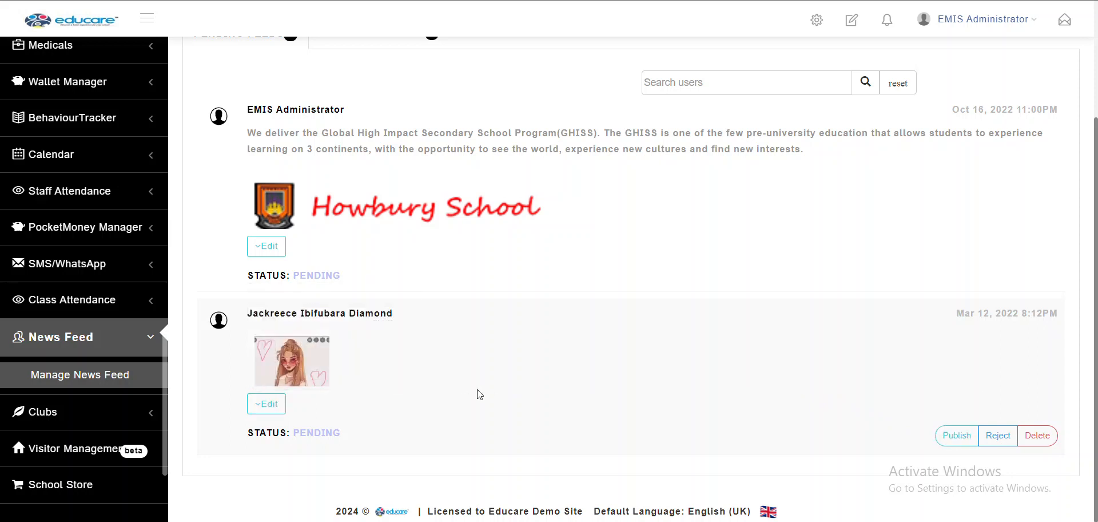
pyautogui.click(262, 256)
pyautogui.click(520, 235)
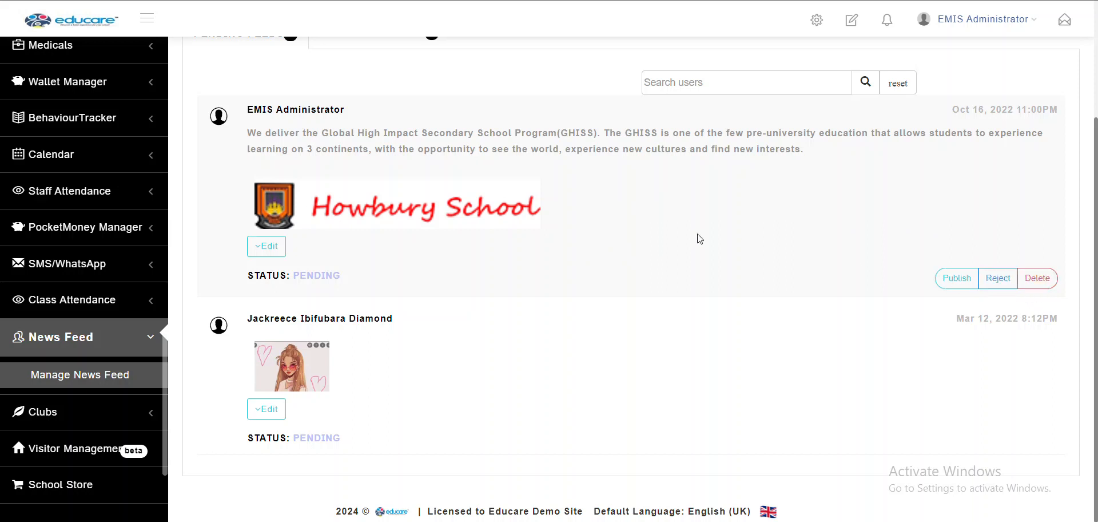
# Display the rejected feeds in the News Feed Manager.
pyautogui.scroll(3, 738, 235)
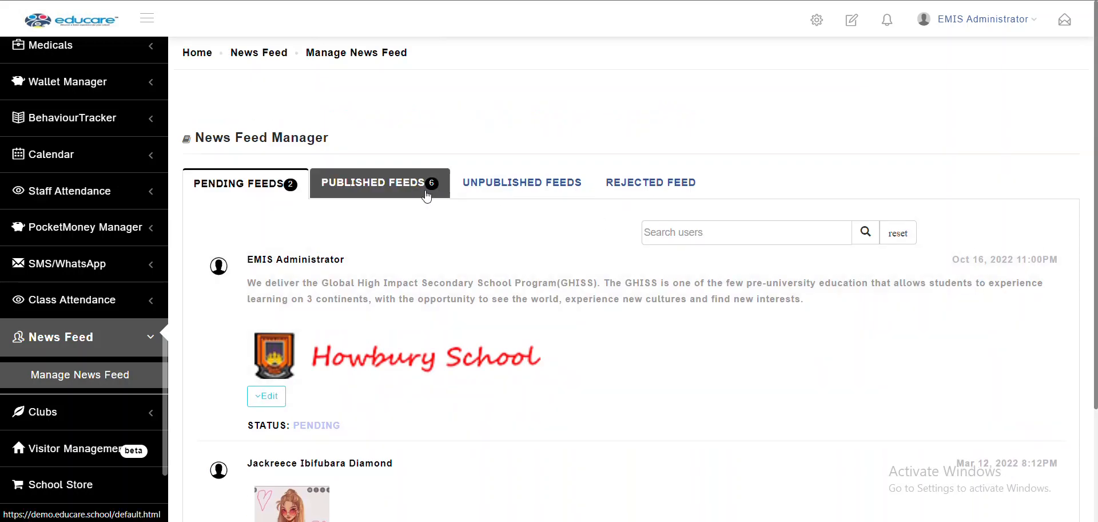
pyautogui.click(649, 178)
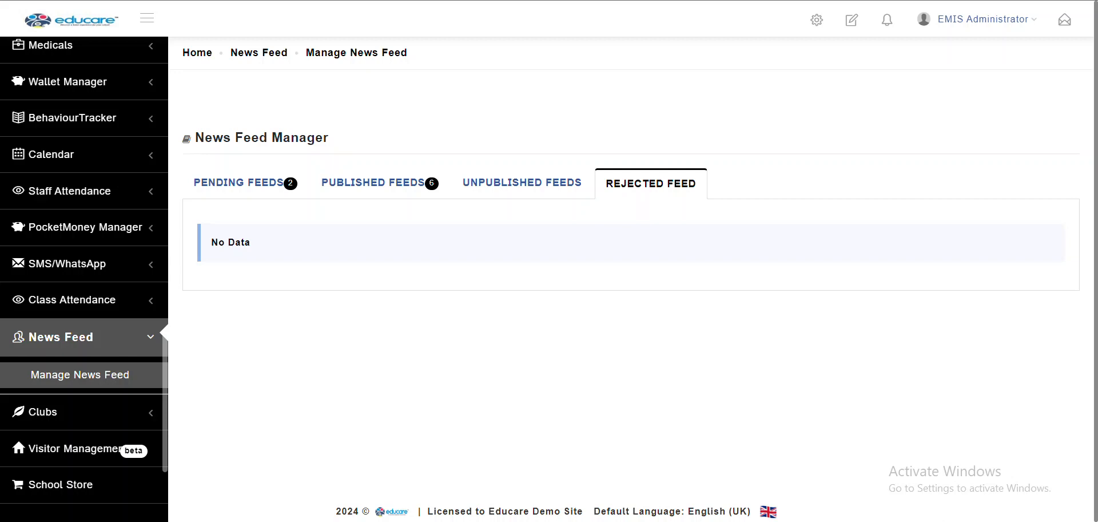
pyautogui.moveTo(760, 521)
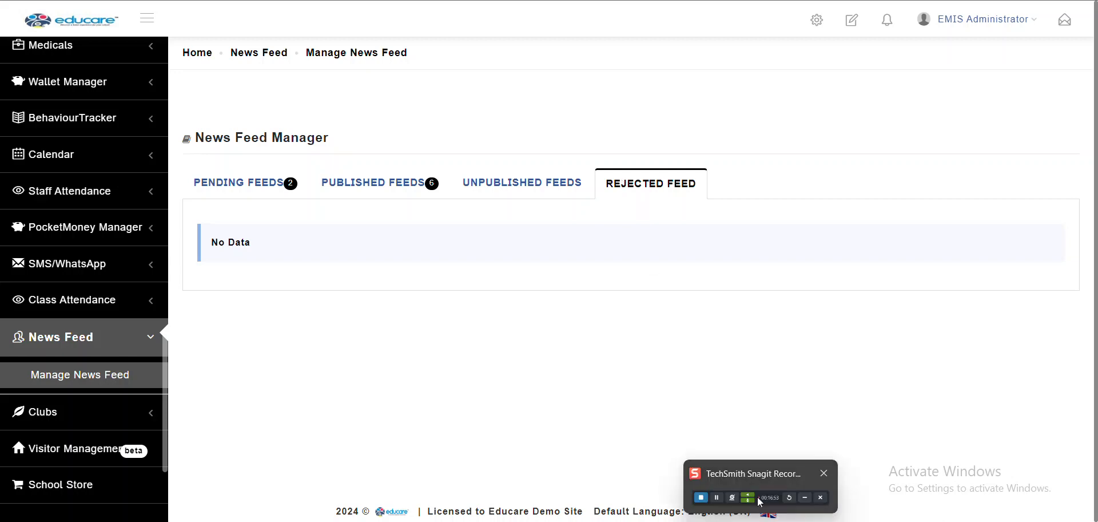